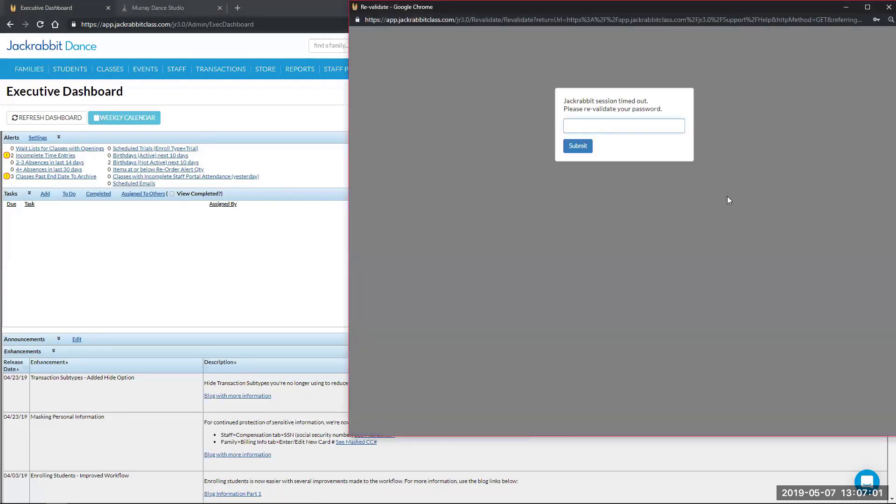
# Re-validate the timed-out session using the saved password from Chrome's login dropdown
pyautogui.click(570, 127)
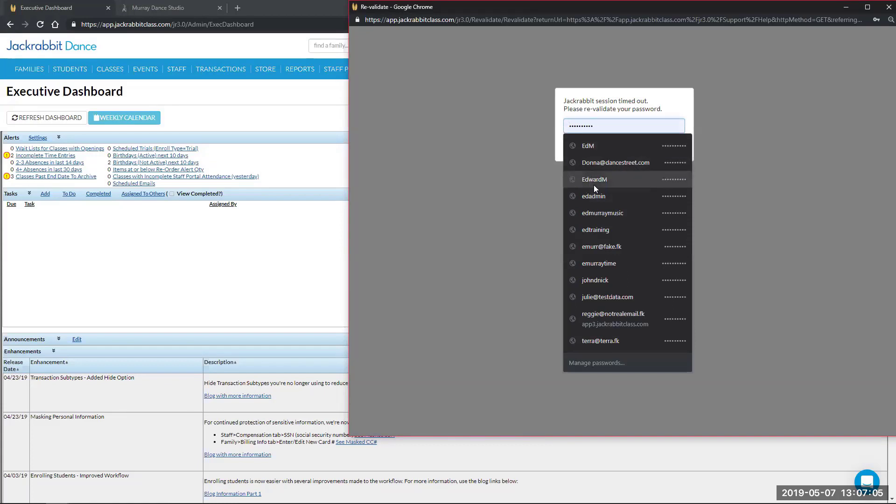
pyautogui.click(594, 151)
pyautogui.click(591, 149)
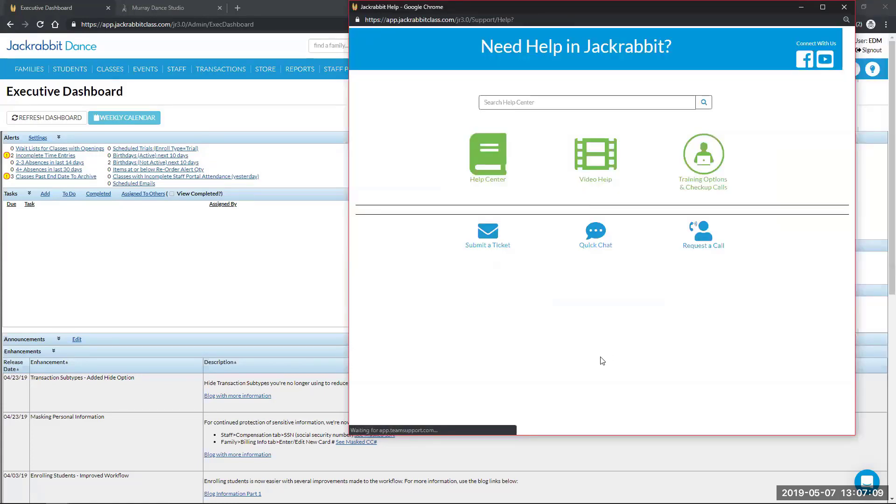
# Open the Jackrabbit Help Center in a new tab and browse the Help Articles category
pyautogui.click(487, 159)
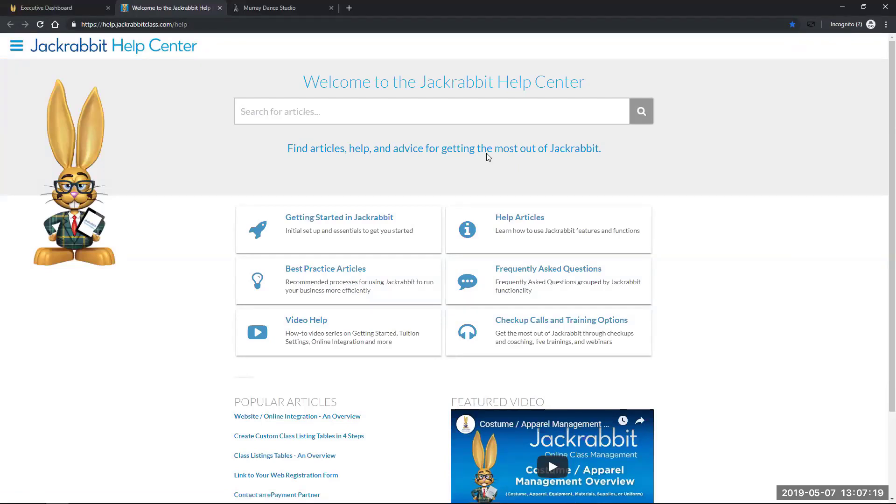
pyautogui.click(550, 233)
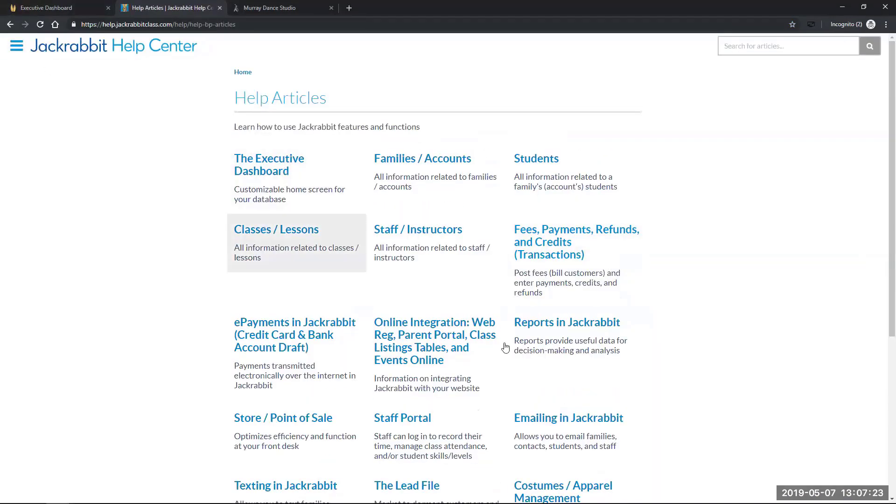
pyautogui.scroll(-2, 199, 363)
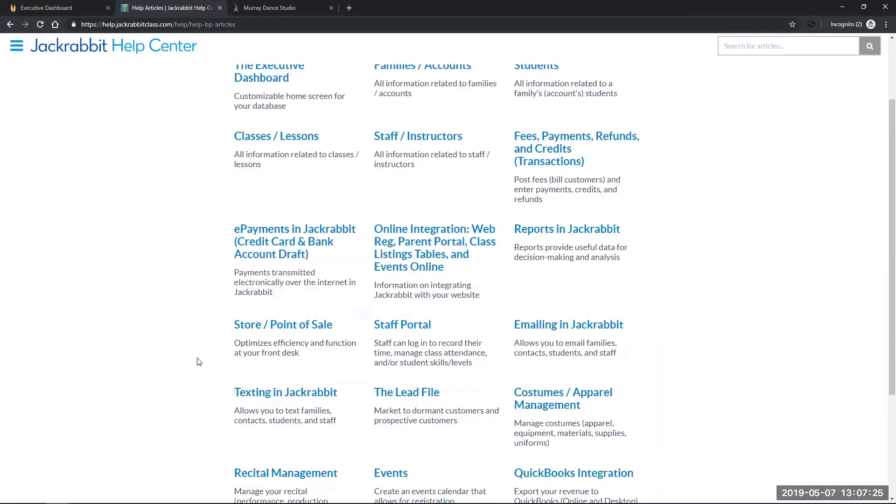
pyautogui.scroll(-1, 199, 362)
pyautogui.scroll(4, 202, 353)
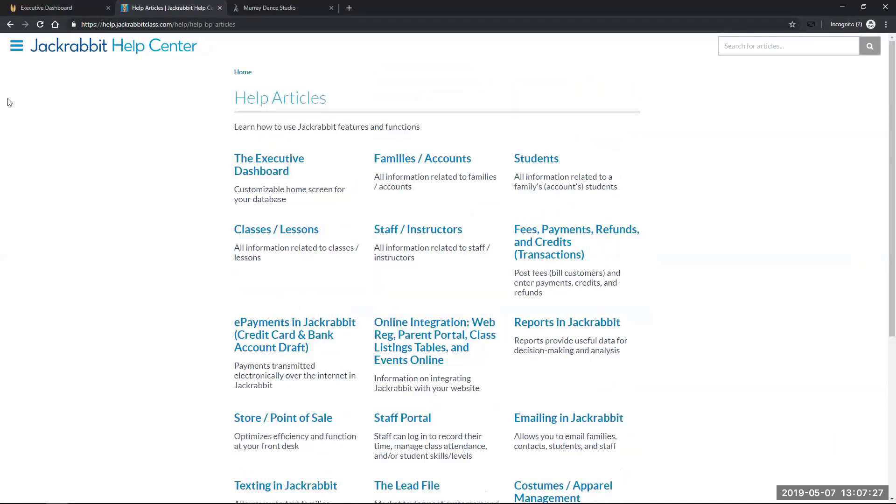
# Navigate through Help Articles > Online Integration to the Online Web Registration articles
pyautogui.click(9, 25)
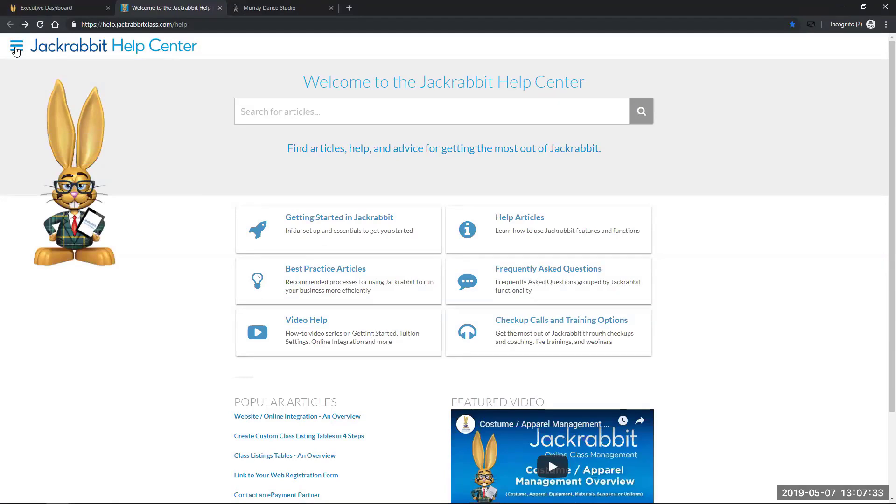
pyautogui.click(16, 47)
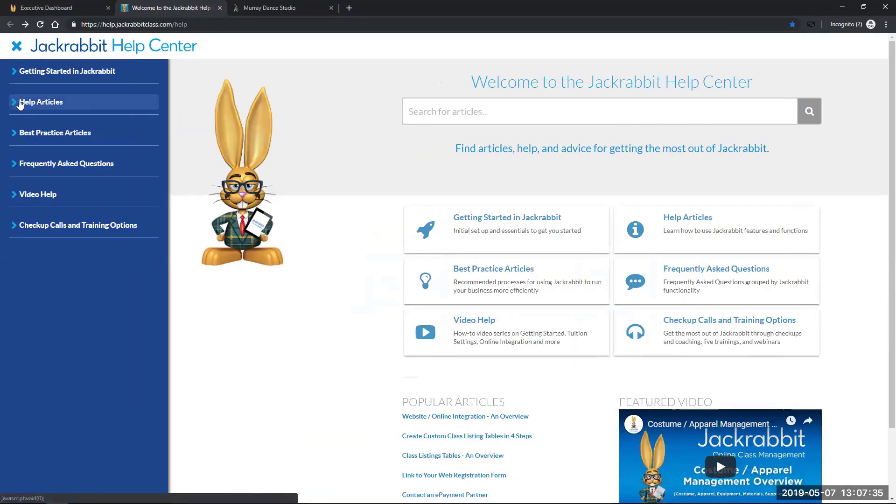
pyautogui.click(15, 105)
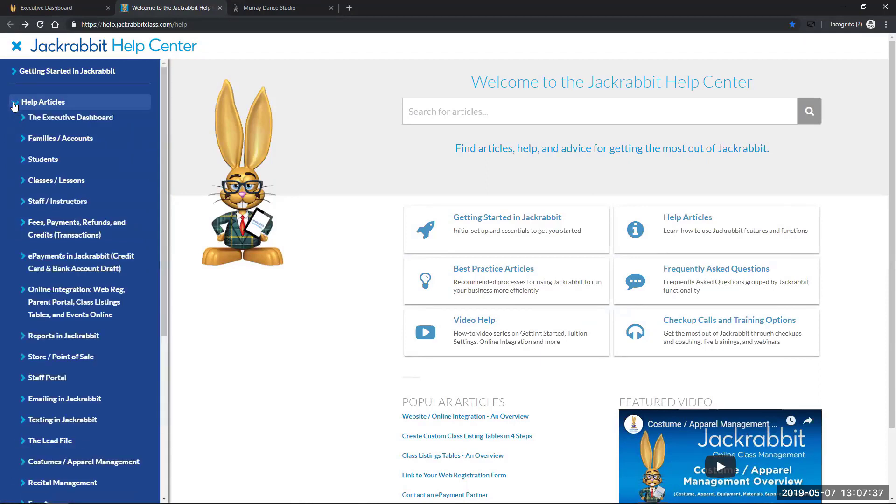
pyautogui.click(67, 301)
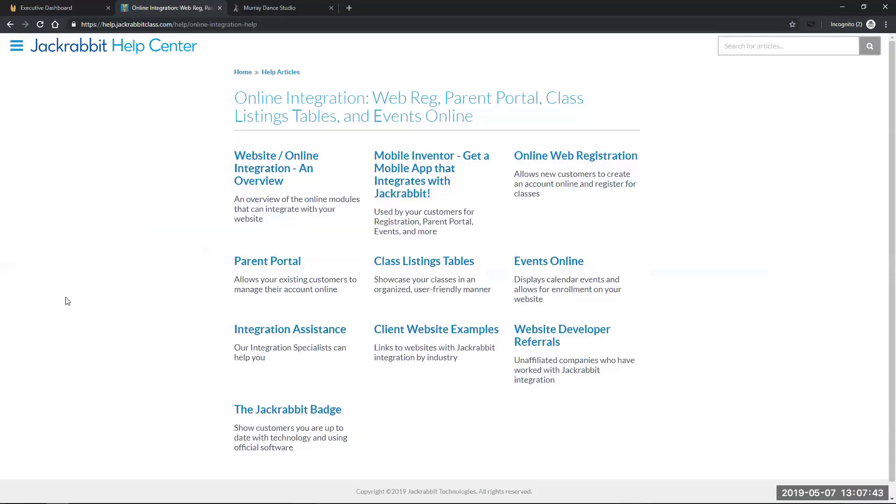
pyautogui.click(561, 162)
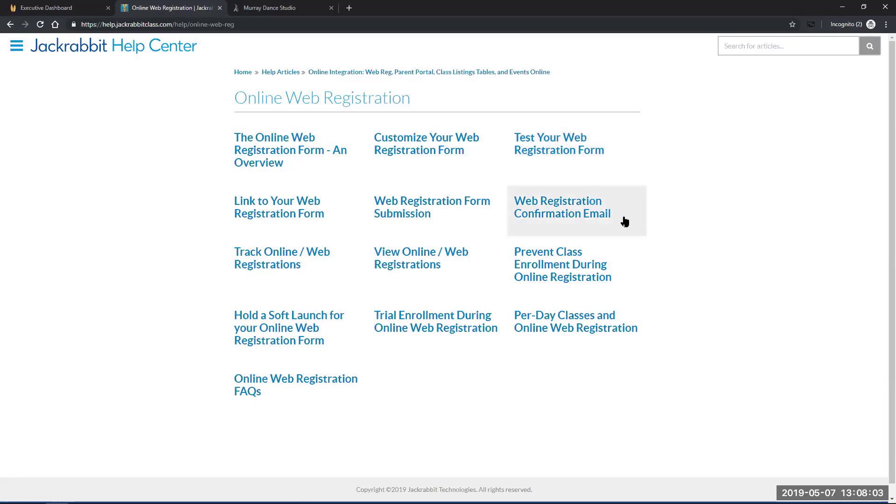
# Read through 'The Online Web Registration Form - An Overview' article
pyautogui.click(268, 155)
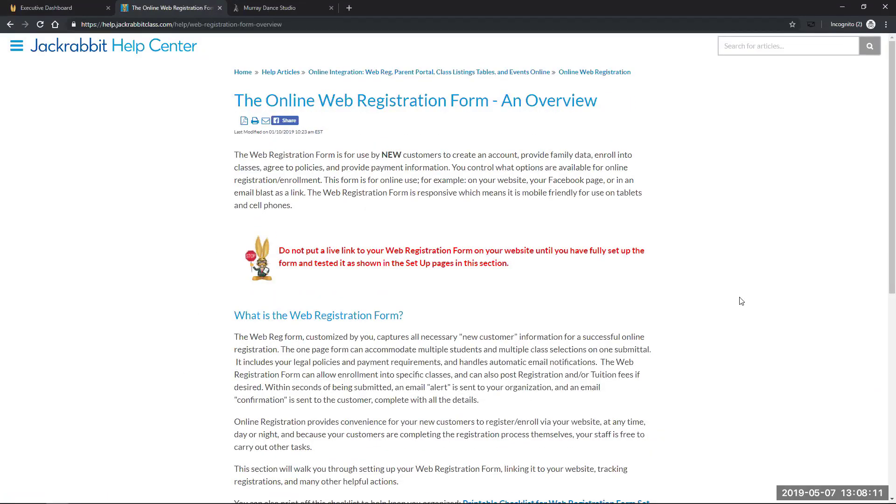
pyautogui.scroll(-4, 583, 298)
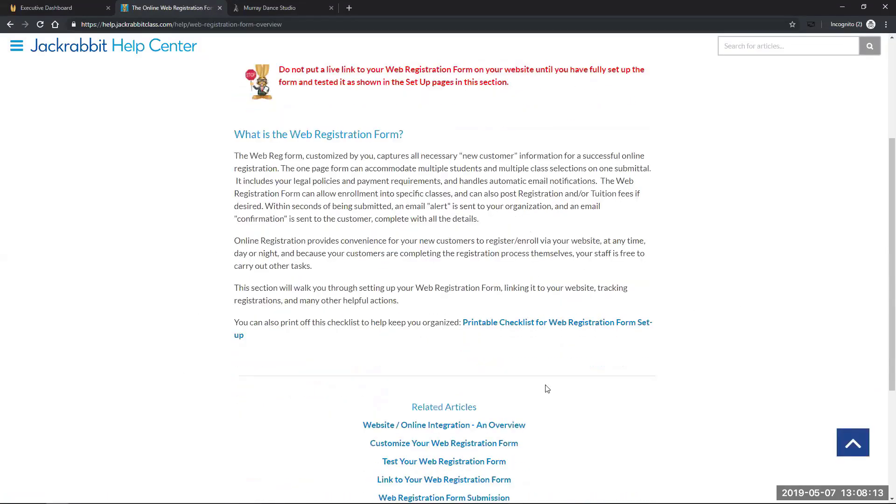
pyautogui.scroll(-2, 310, 347)
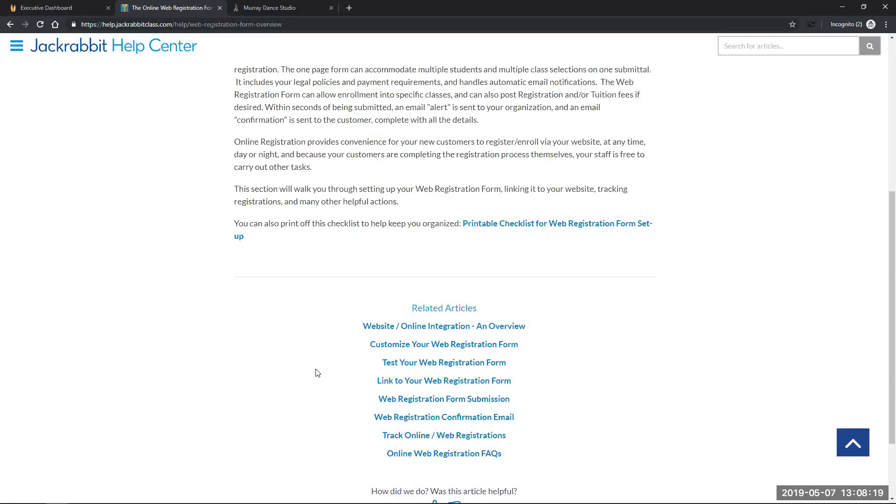
# Collapse Online Web Registration in the navigation list and open the Parent Portal articles
pyautogui.click(15, 45)
pyautogui.scroll(-2, 18, 274)
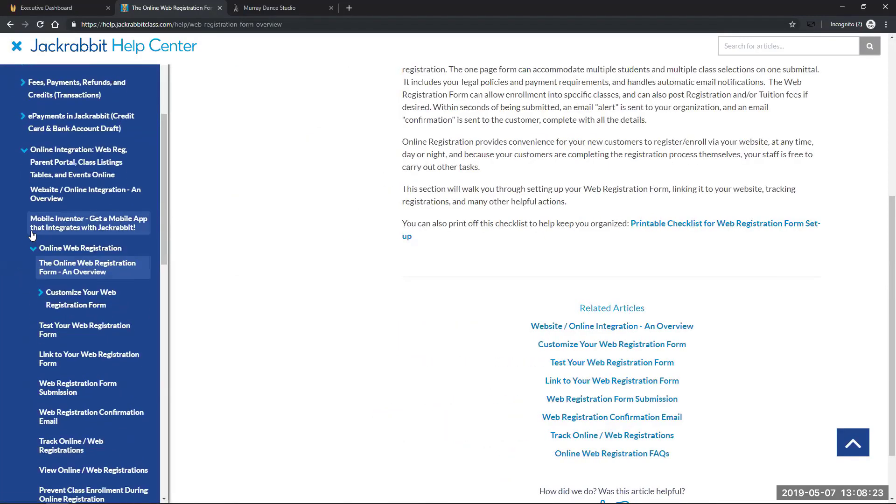
pyautogui.click(44, 248)
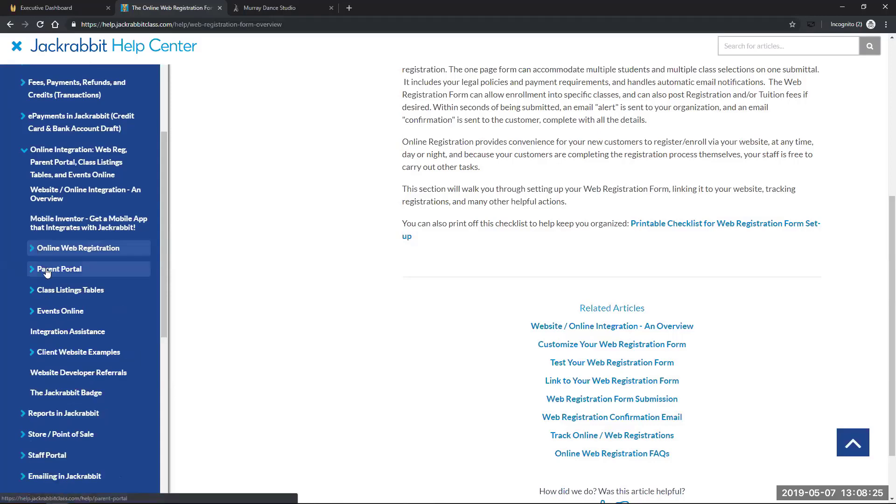
pyautogui.click(46, 271)
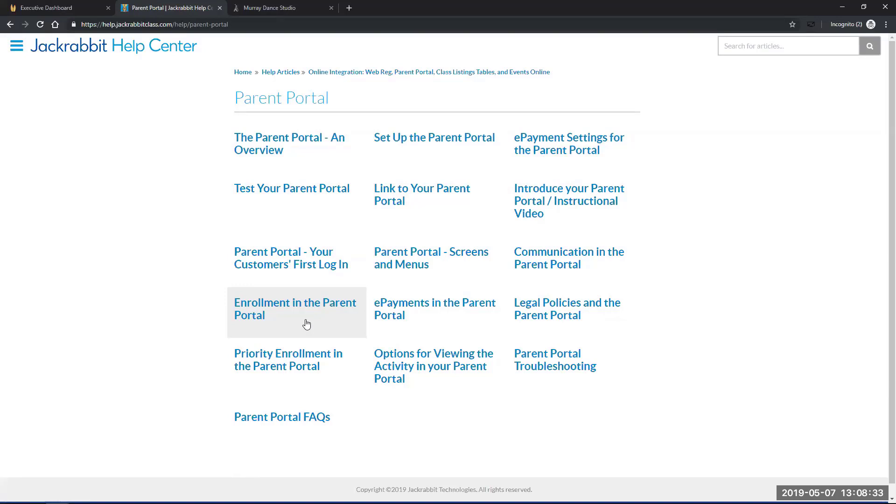
# View 'The Parent Portal - An Overview' and 'Set Up the Parent Portal' articles
pyautogui.click(260, 154)
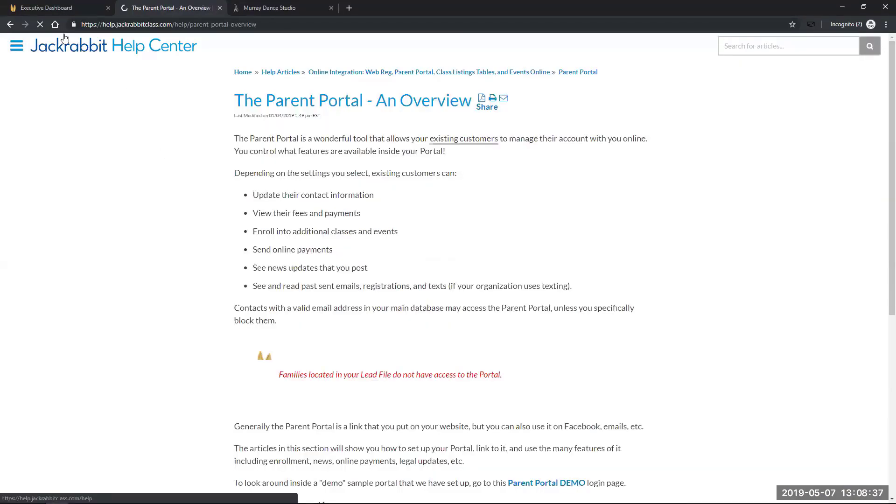
pyautogui.click(10, 24)
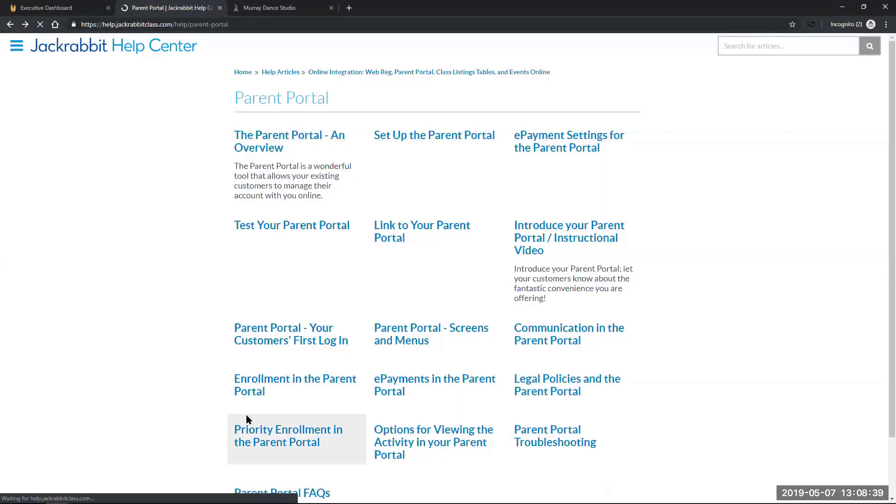
pyautogui.click(449, 136)
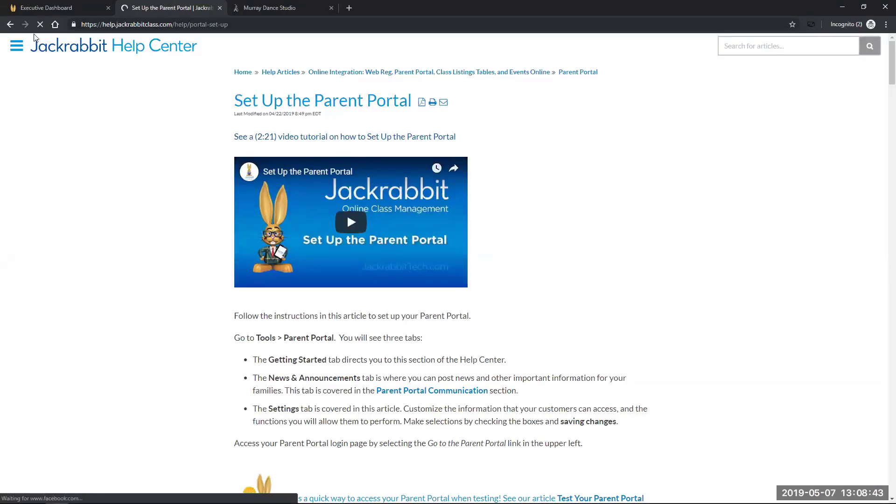
pyautogui.click(14, 22)
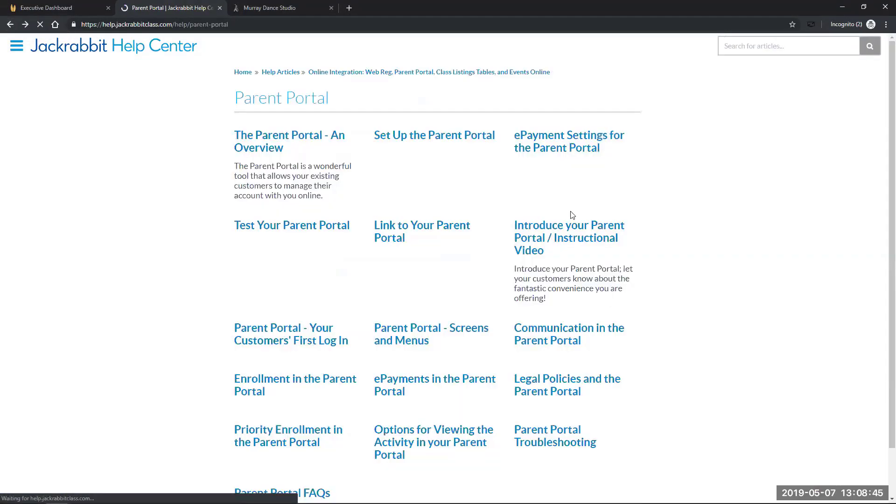
# View 'ePayment Settings for the Parent Portal' and 'Link to Your Parent Portal' articles
pyautogui.click(565, 148)
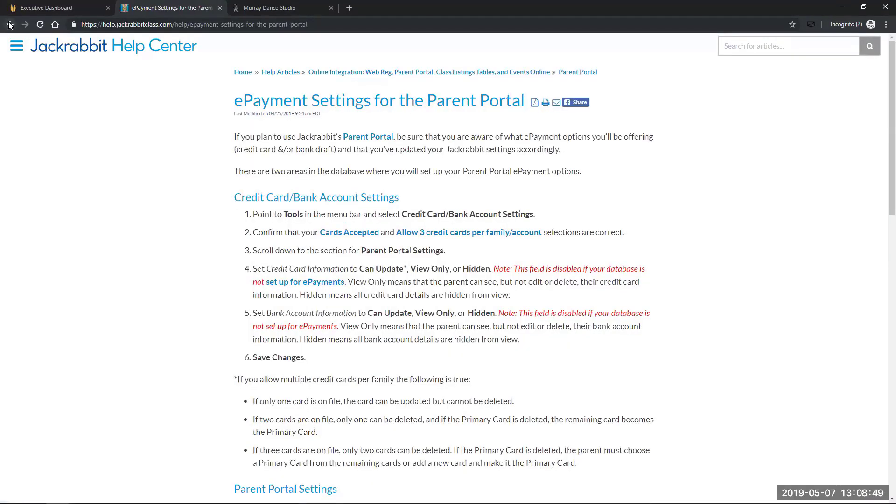
pyautogui.hotkey('alt', 'Left')
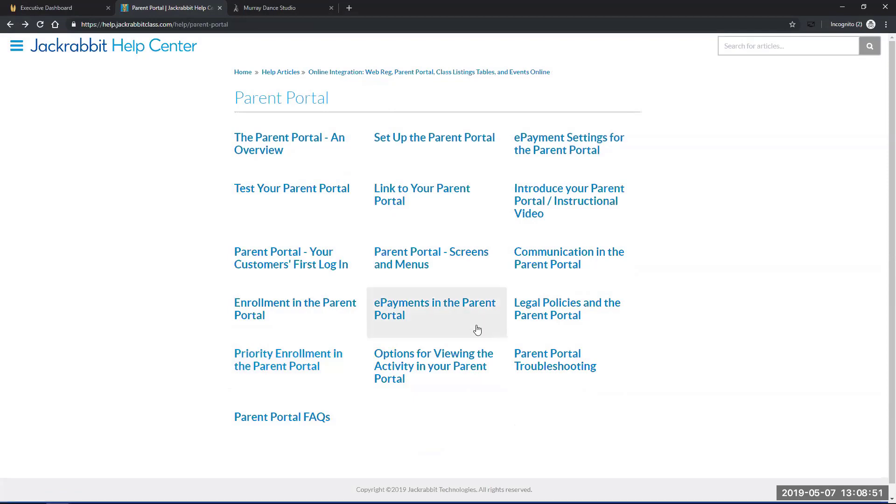
pyautogui.click(382, 189)
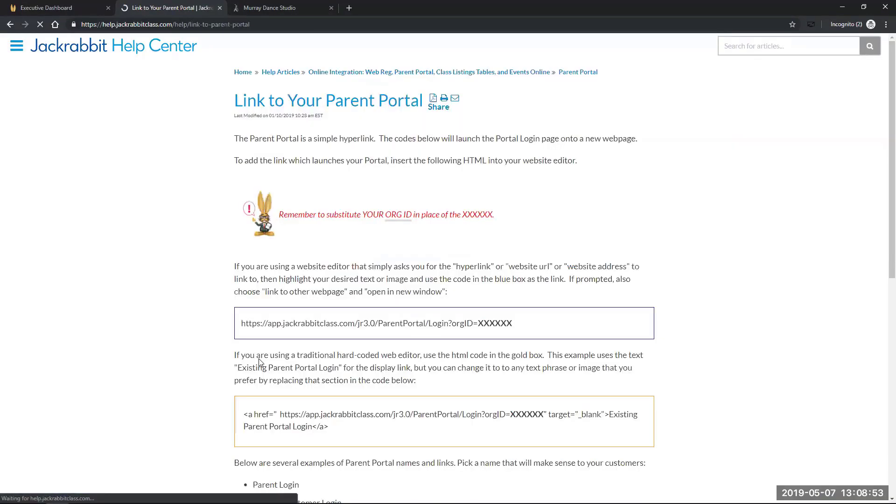
pyautogui.click(10, 24)
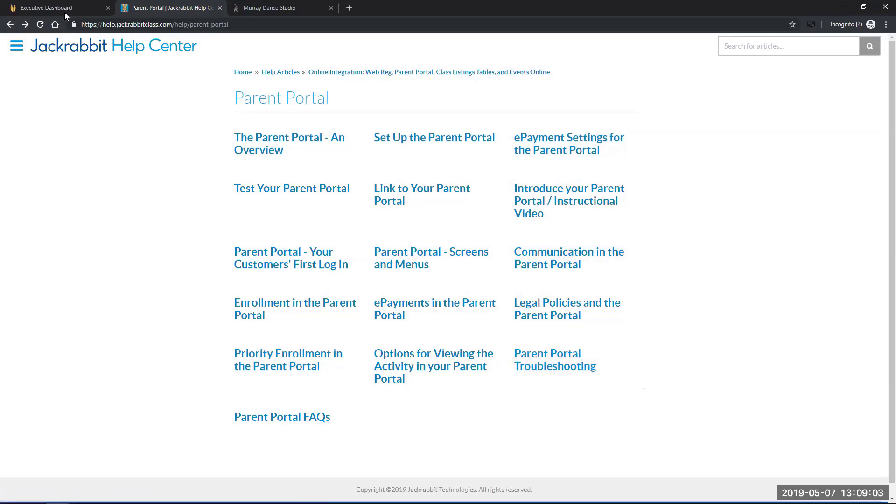
# Return to the Executive Dashboard tab and choose CLASSES > List Active Classes
pyautogui.click(49, 10)
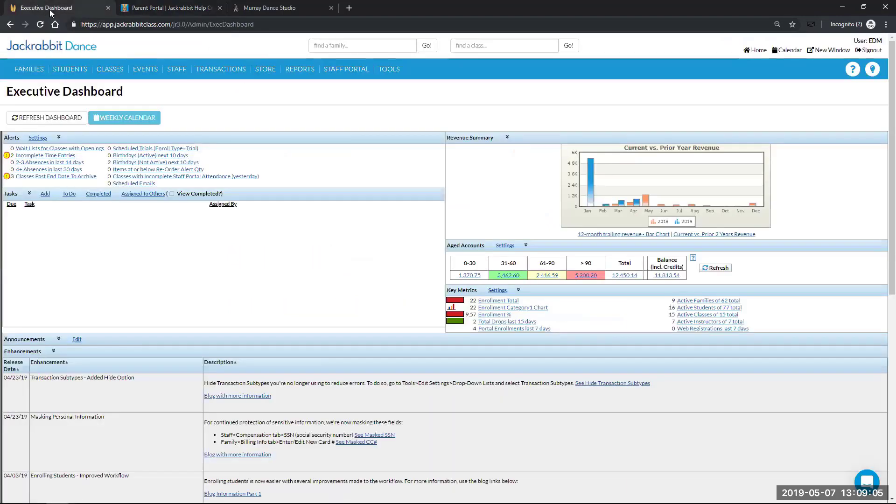
pyautogui.moveTo(145, 69)
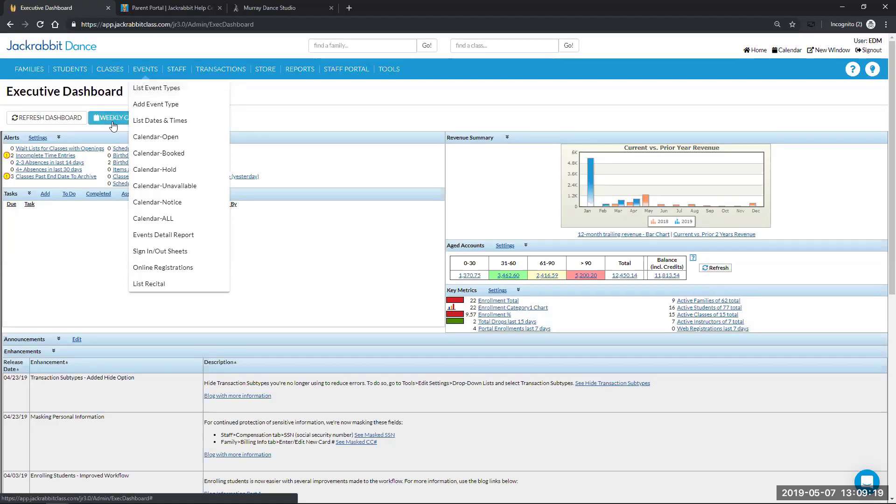
pyautogui.moveTo(107, 70)
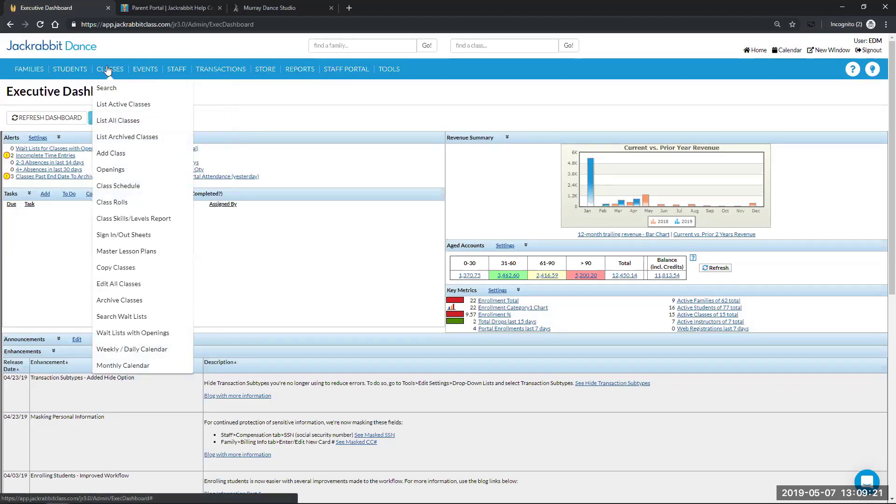
pyautogui.click(126, 105)
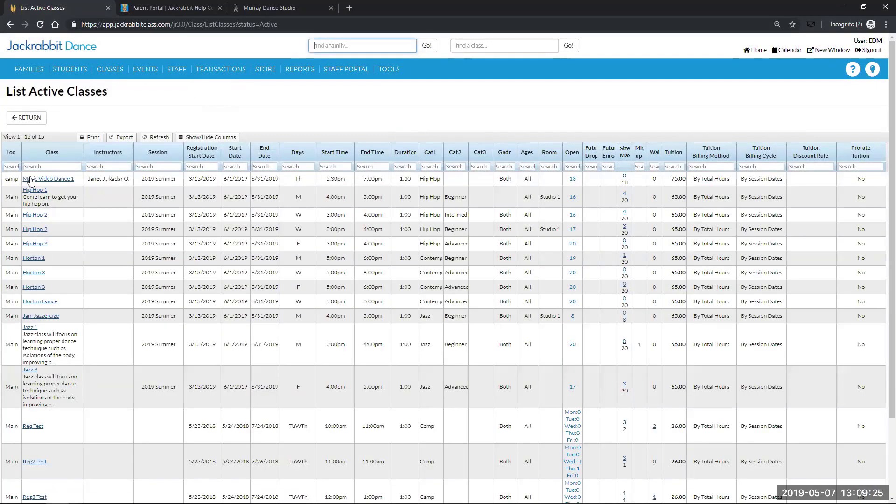
# Open the Music Video Dance 1 class record from the active classes table
pyautogui.click(32, 181)
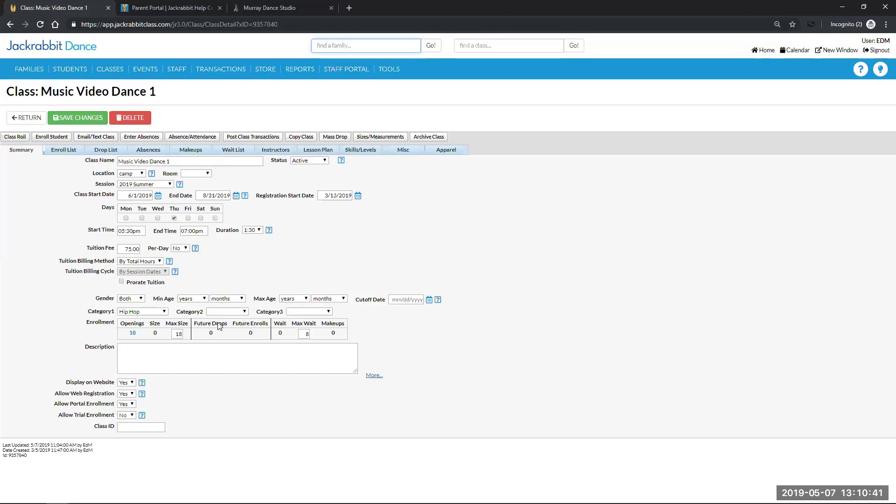
pyautogui.moveTo(111, 72)
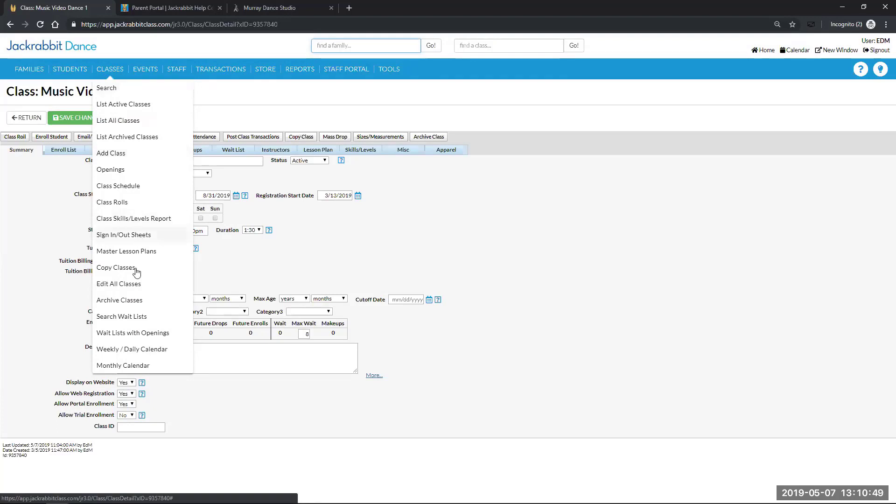
# Choose Edit All Classes and submit to load all 15 classes into the editing grid
pyautogui.click(137, 285)
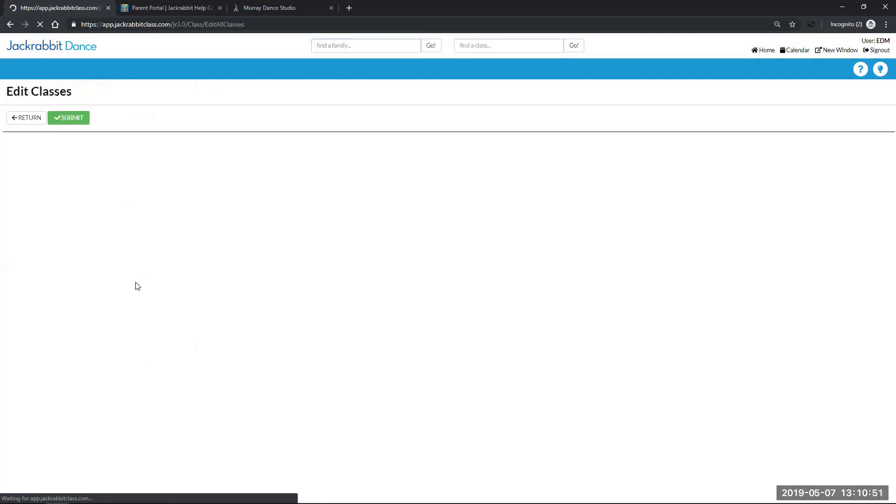
pyautogui.click(434, 355)
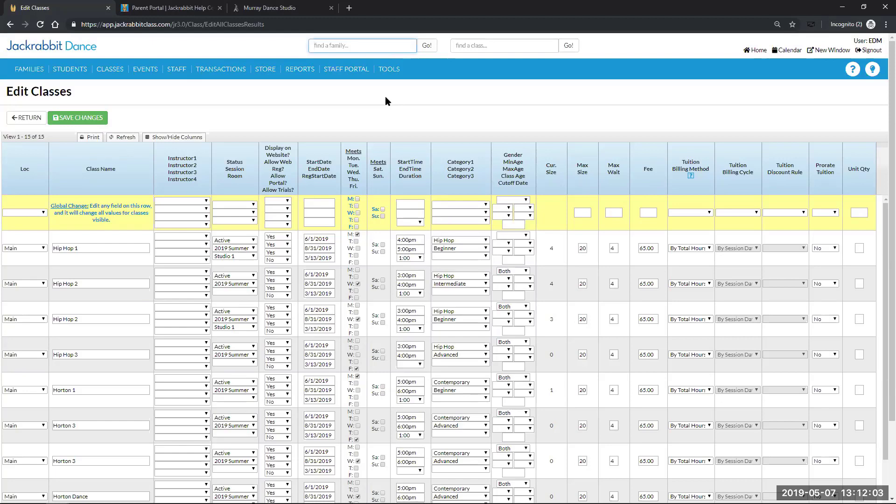
pyautogui.moveTo(389, 71)
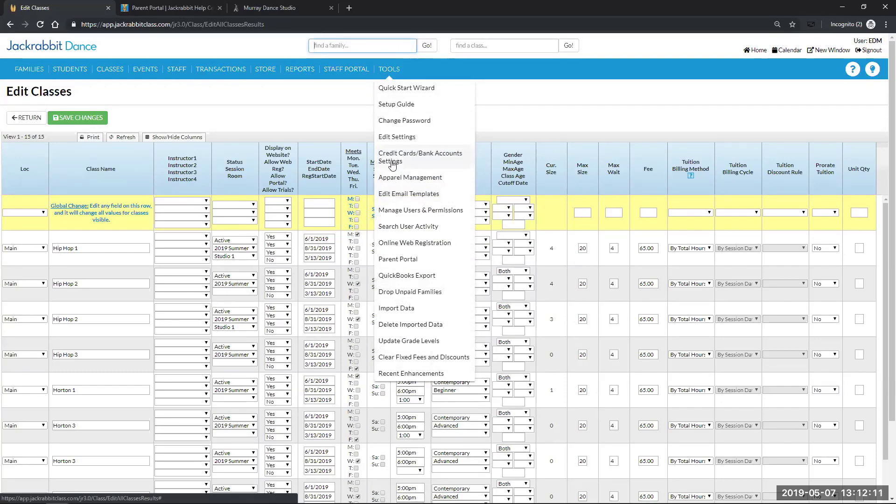
# Open Credit Cards/Bank Accounts Settings, keeping credit card Optional and bank account No (Hide Field)
pyautogui.click(391, 163)
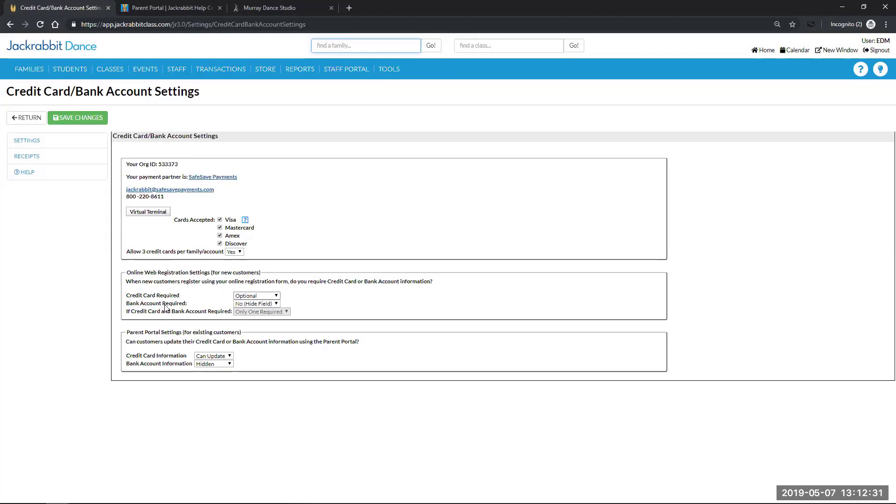
pyautogui.click(276, 296)
pyautogui.click(276, 298)
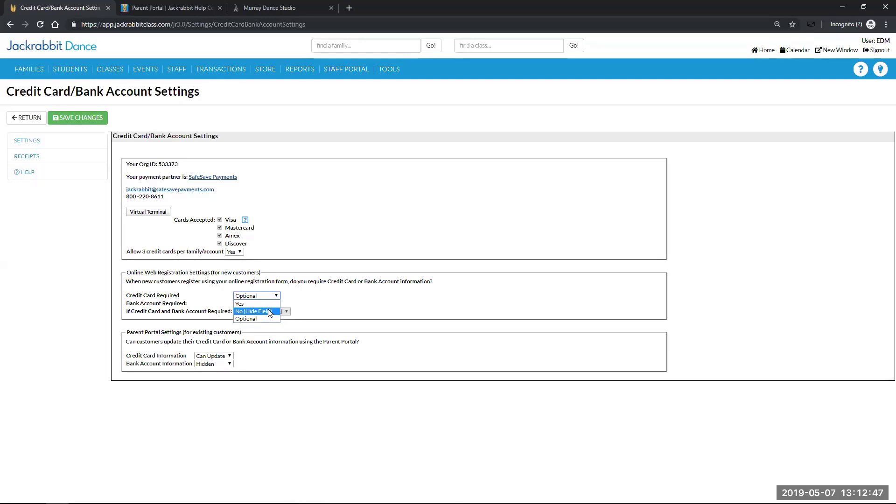
pyautogui.click(321, 300)
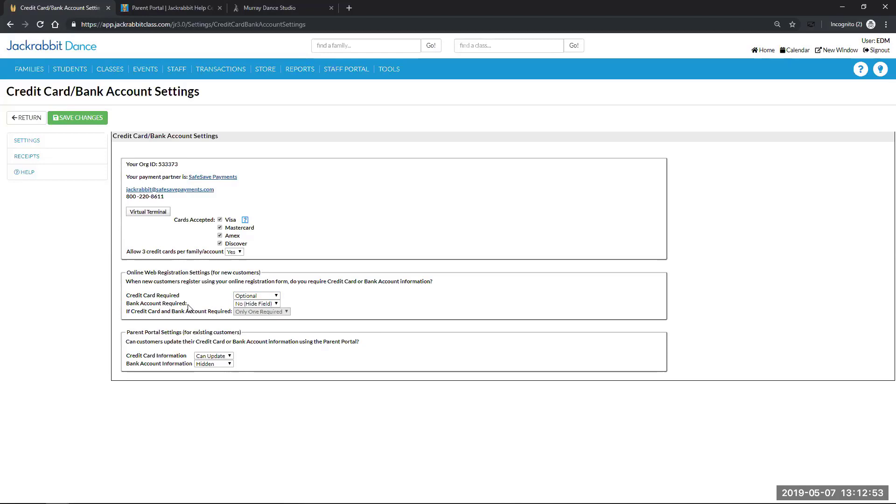
pyautogui.click(276, 305)
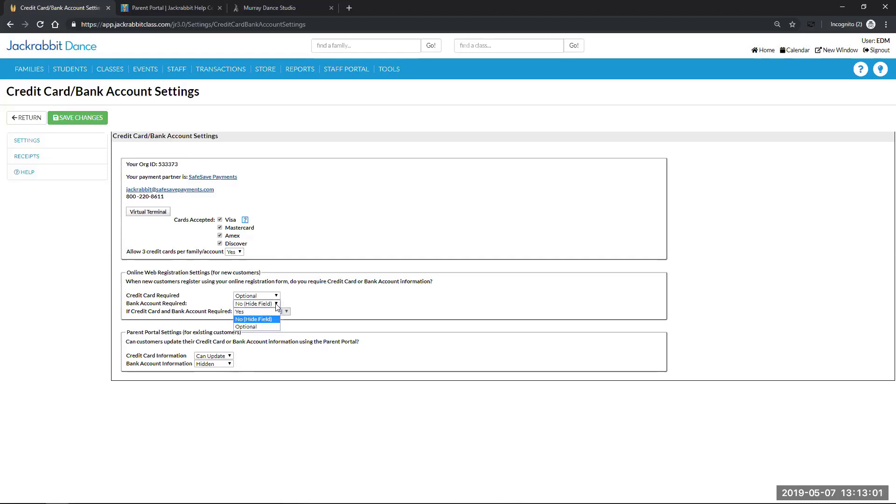
pyautogui.click(336, 405)
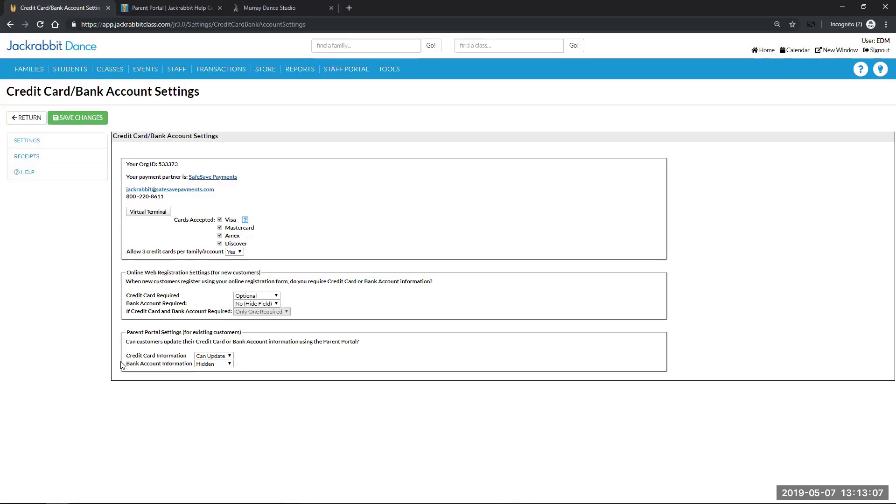
pyautogui.click(228, 358)
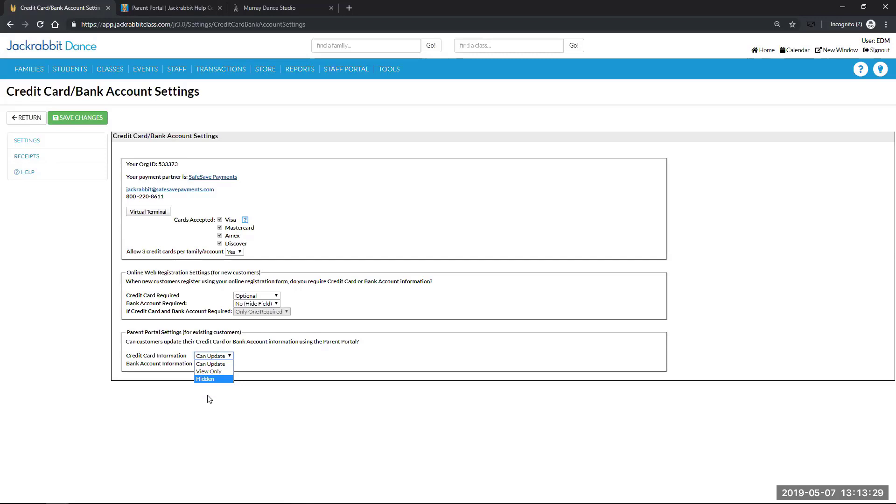
pyautogui.click(70, 259)
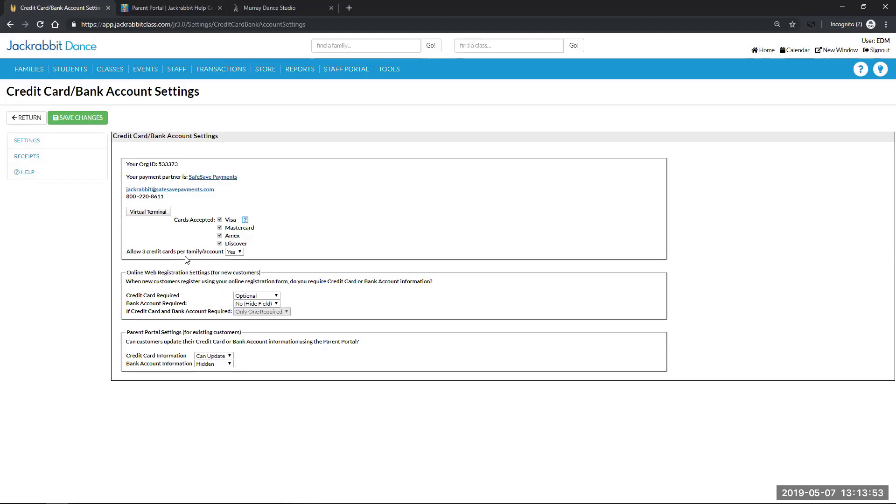
pyautogui.click(240, 253)
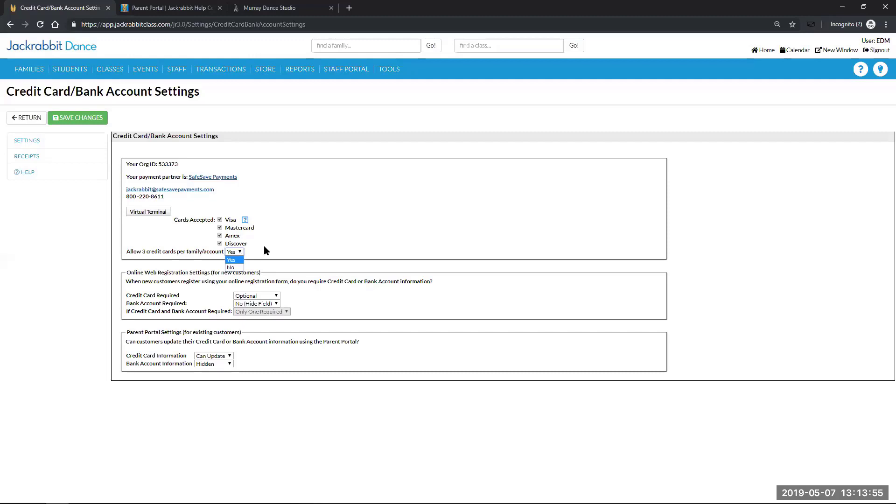
pyautogui.click(264, 246)
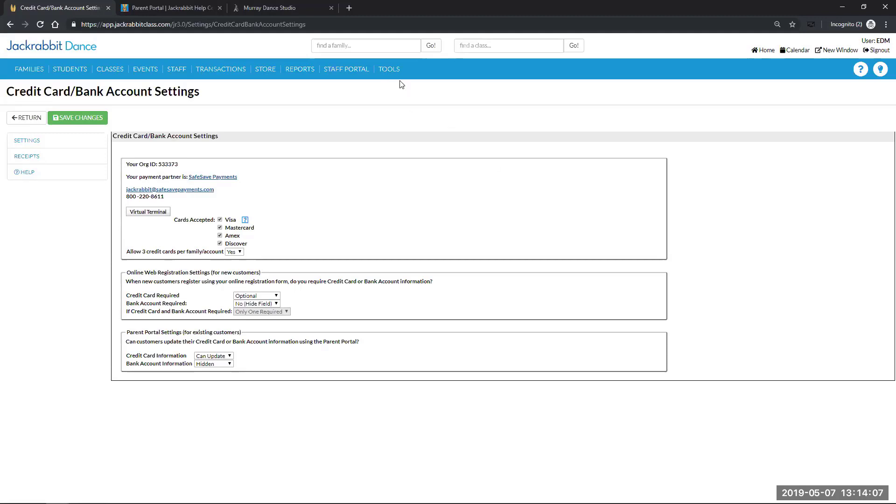
pyautogui.moveTo(390, 74)
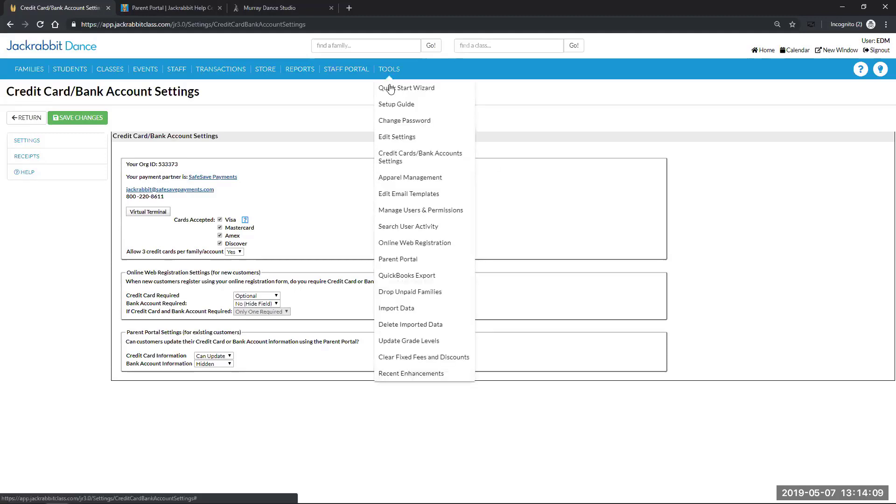
# Open Online Web Registration Settings and show its General Settings section
pyautogui.click(403, 247)
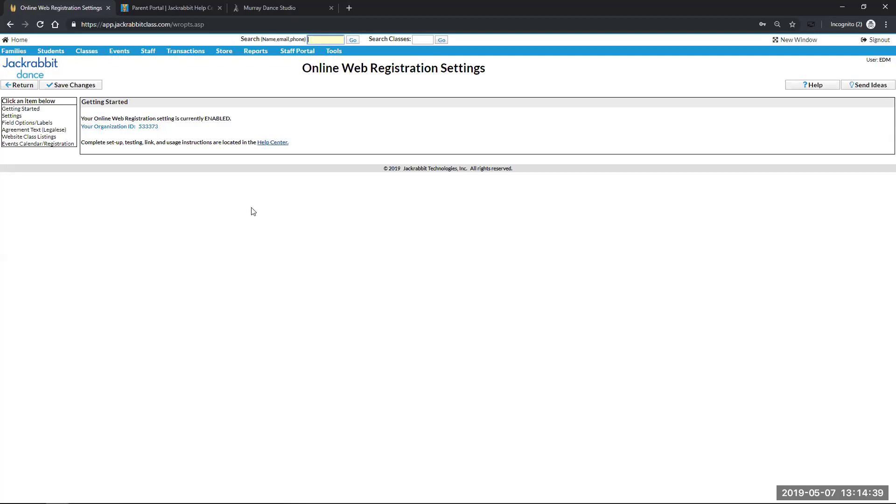
pyautogui.click(17, 116)
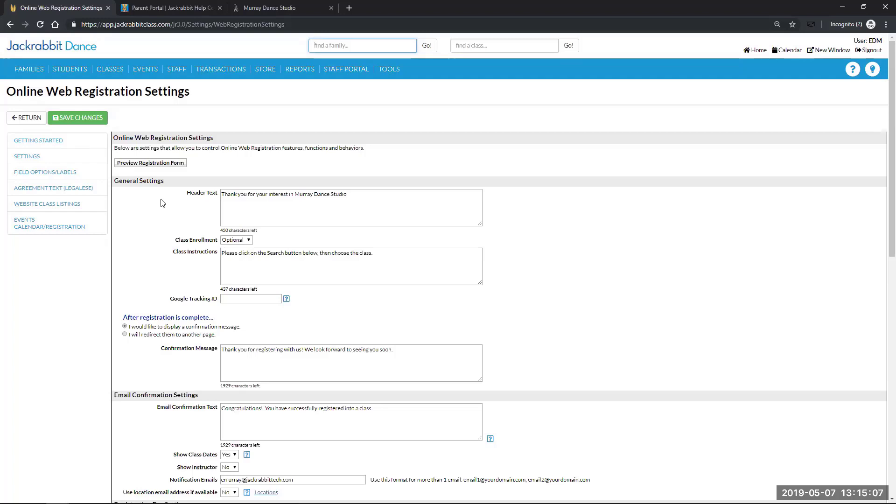
pyautogui.moveTo(248, 246)
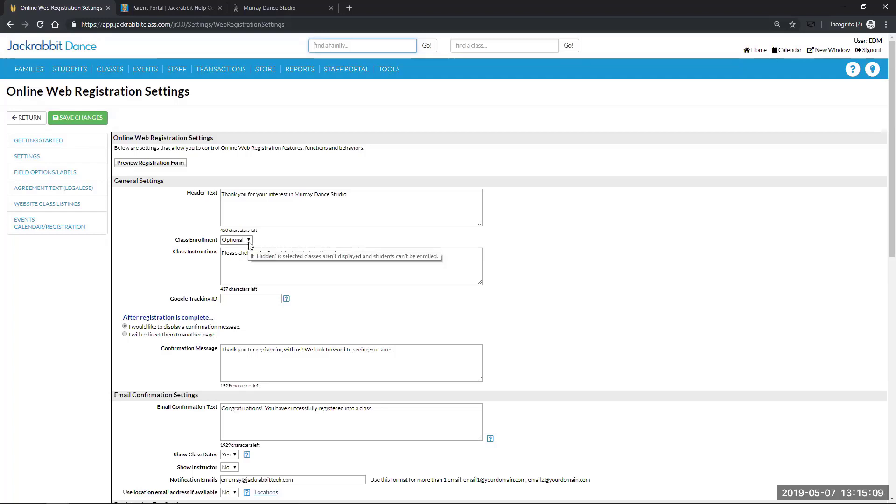
pyautogui.click(249, 245)
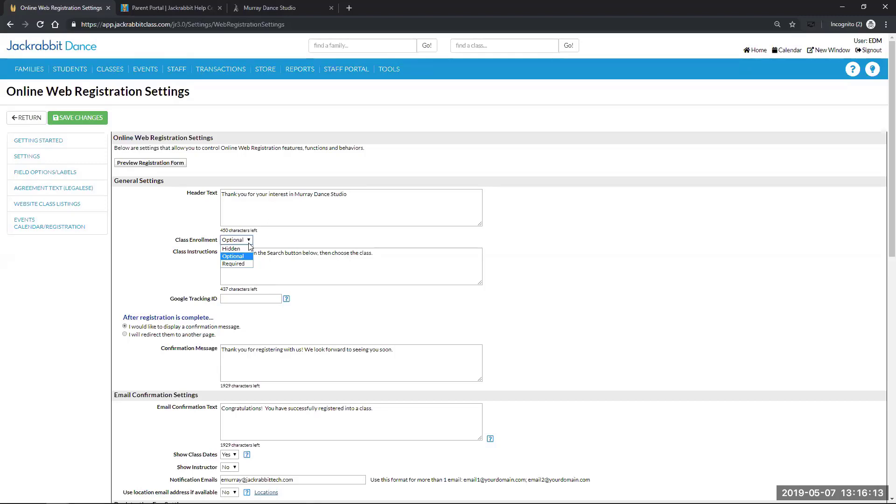
pyautogui.click(156, 264)
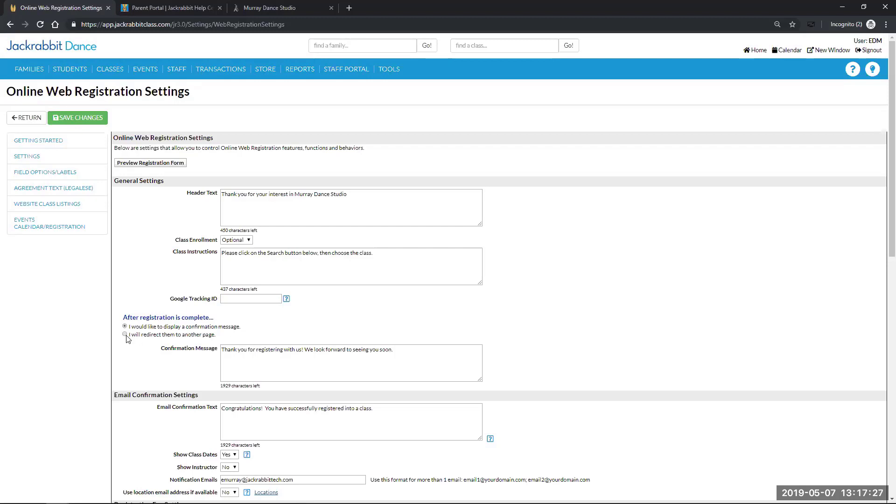
# Choose 'I would like to display a confirmation message' instead of redirecting after registration
pyautogui.click(124, 334)
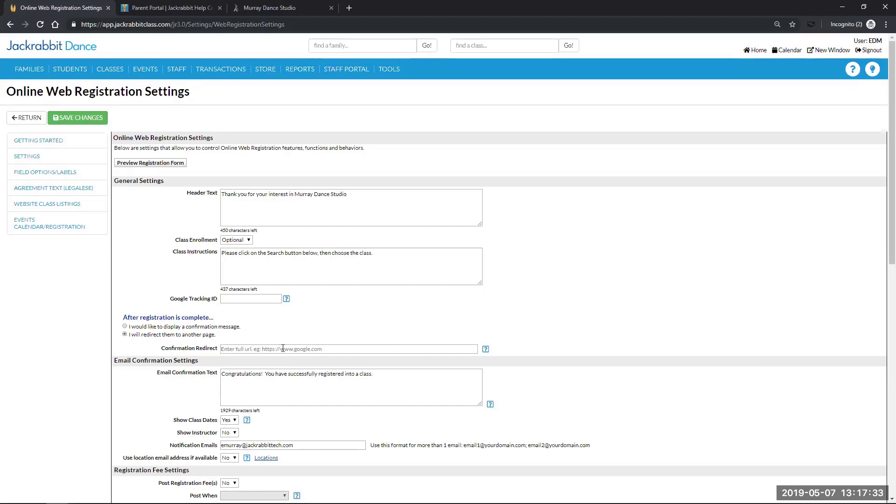
pyautogui.click(124, 326)
pyautogui.scroll(-2, 76, 383)
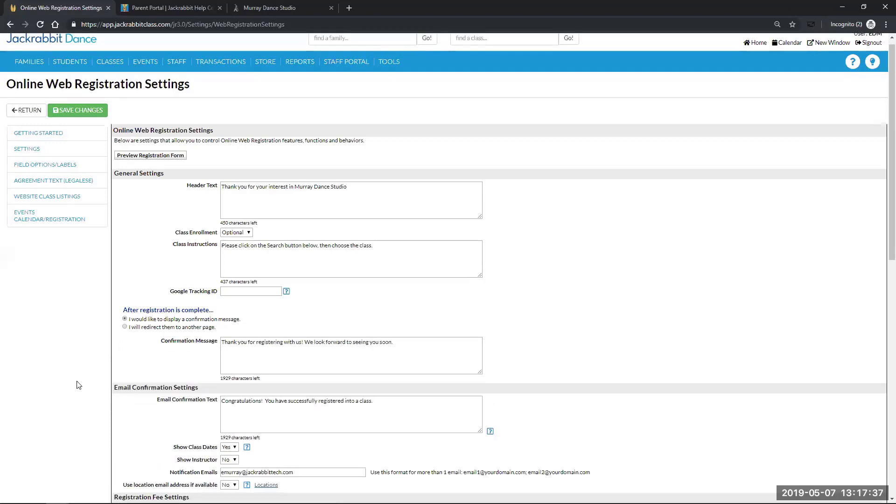
pyautogui.scroll(-1, 78, 380)
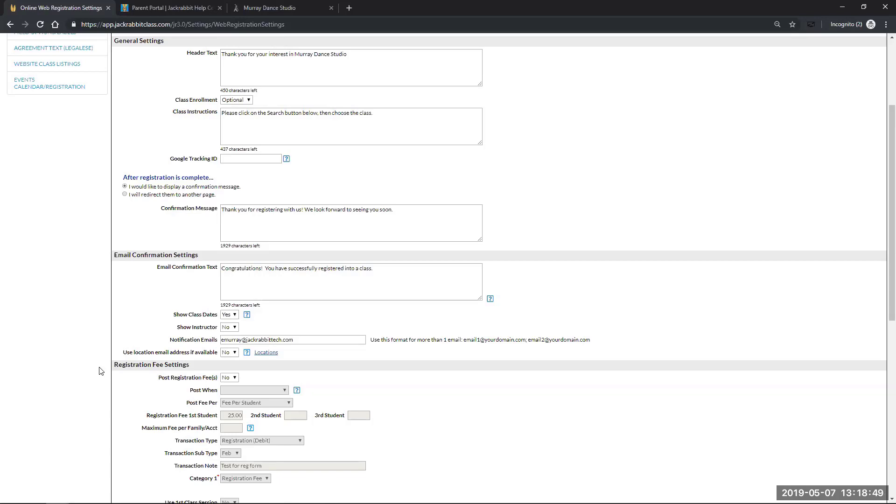
pyautogui.scroll(-2, 99, 371)
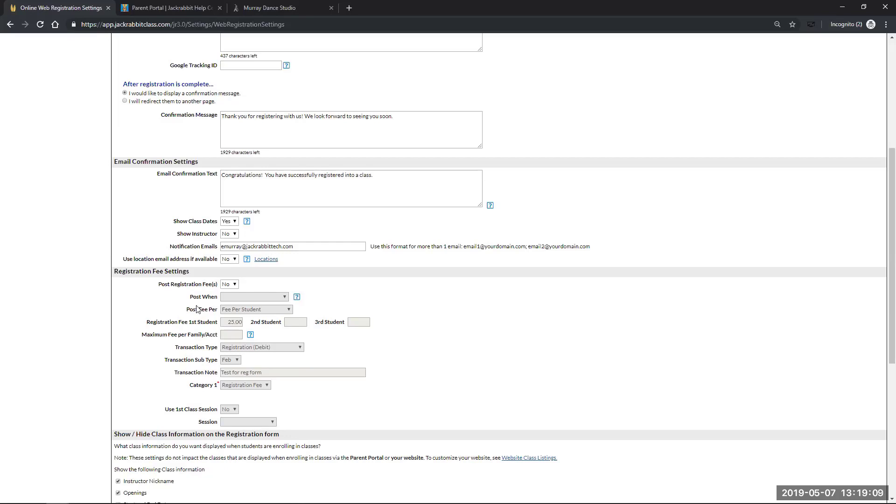
# Turn on Post Registration Fee(s) and set Post When to Always
pyautogui.click(231, 285)
pyautogui.click(228, 297)
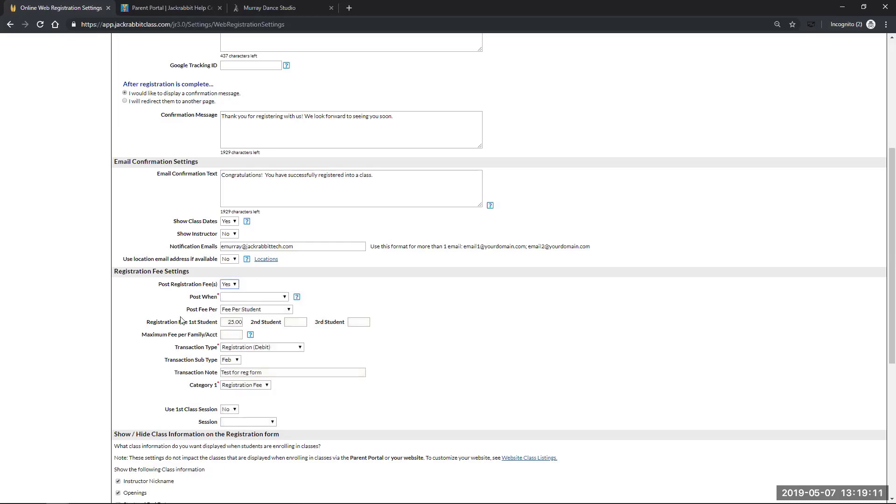
pyautogui.click(282, 298)
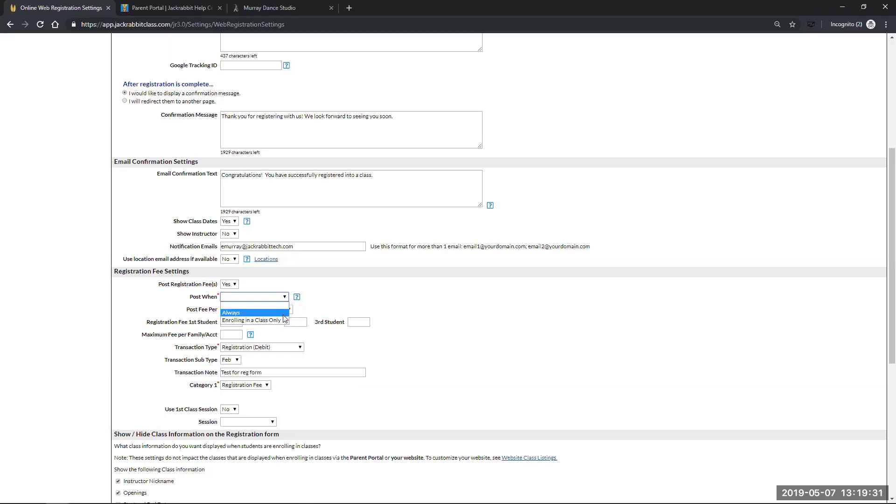
pyautogui.click(230, 312)
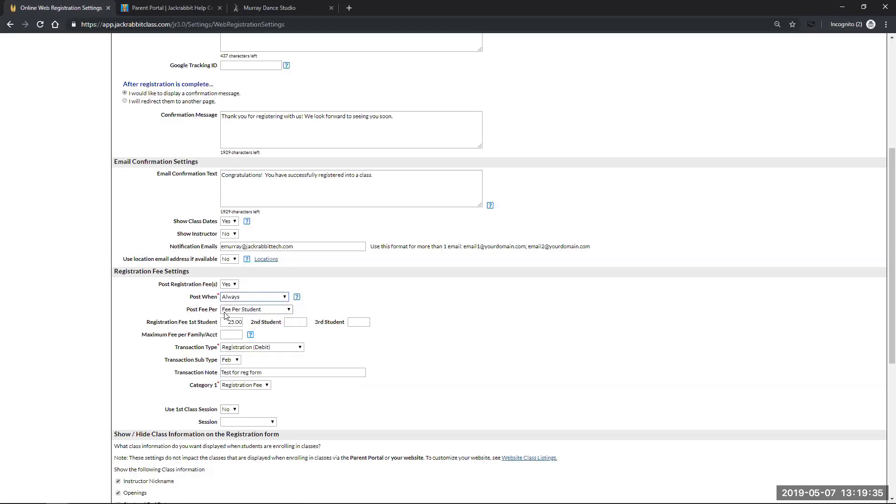
# Charge the fee per student and keep Registration (Debit) as the transaction type
pyautogui.click(288, 312)
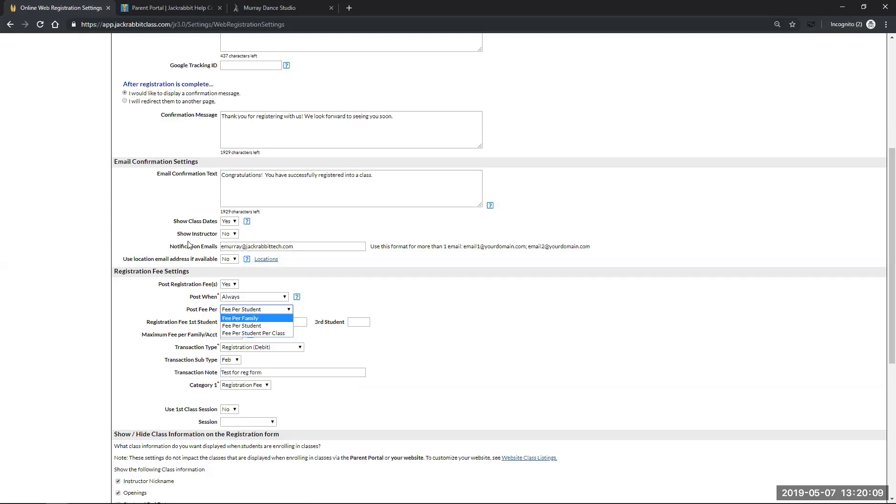
pyautogui.click(105, 309)
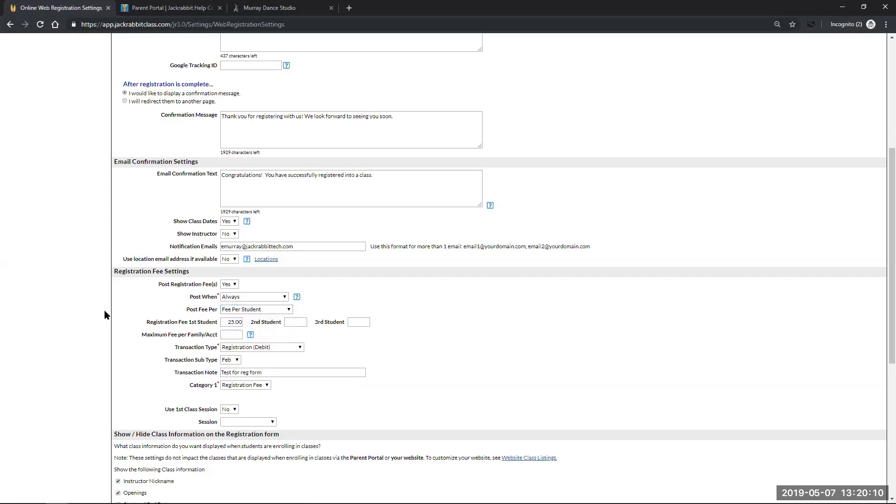
pyautogui.click(289, 310)
pyautogui.click(276, 321)
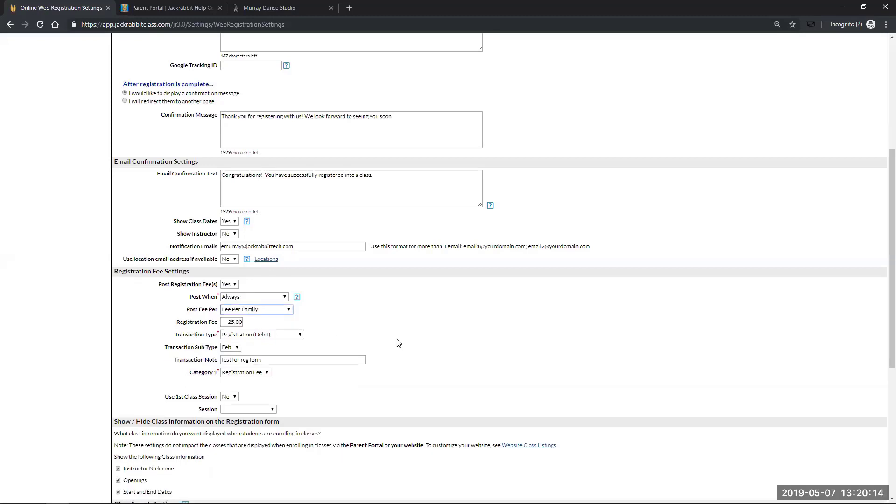
pyautogui.click(287, 310)
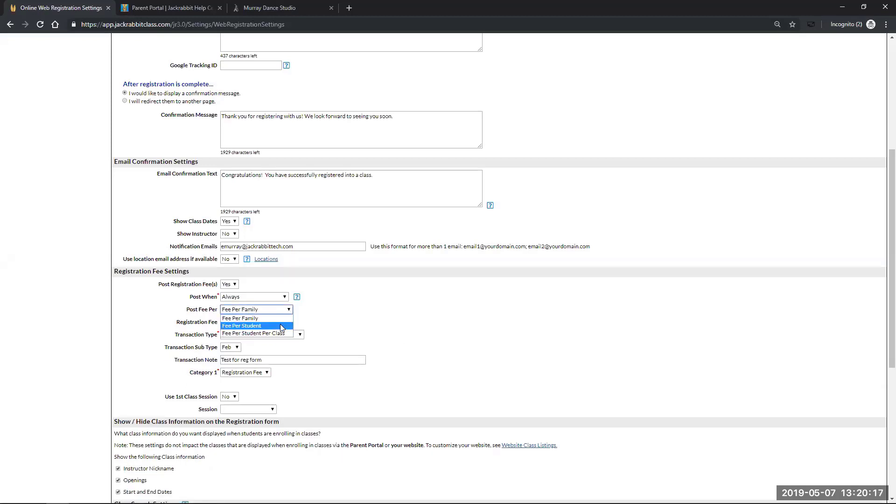
pyautogui.click(280, 325)
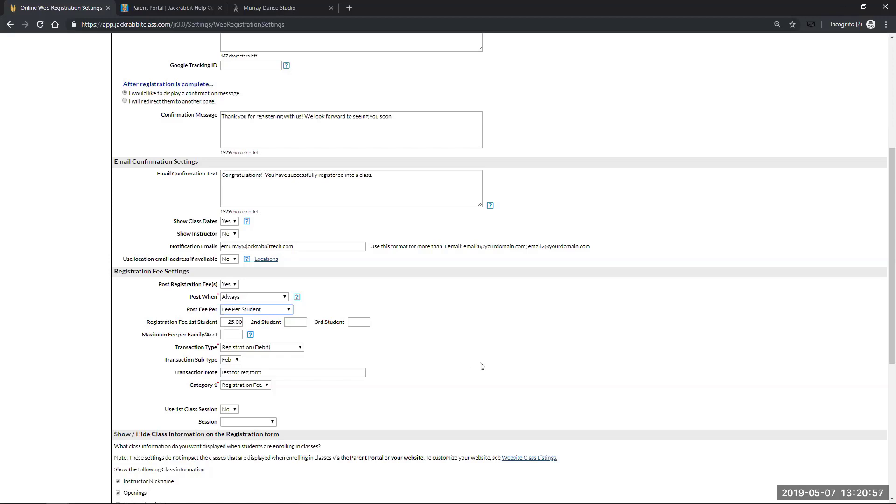
pyautogui.click(300, 349)
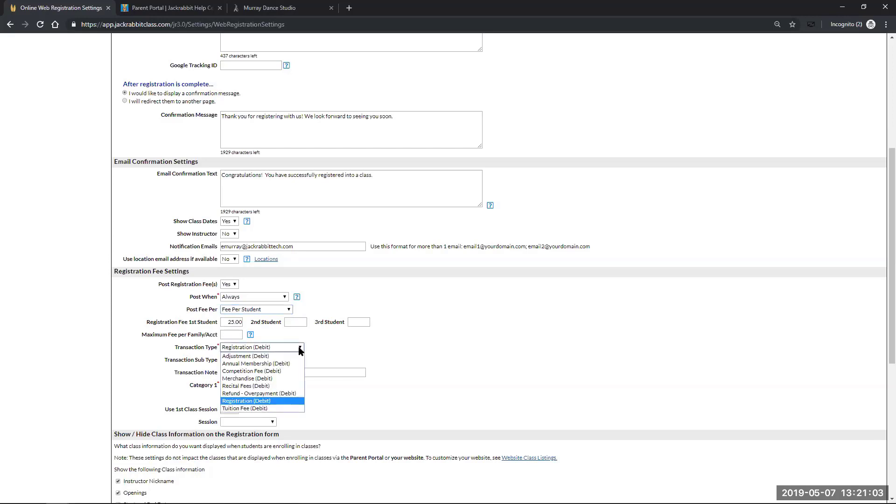
pyautogui.click(279, 403)
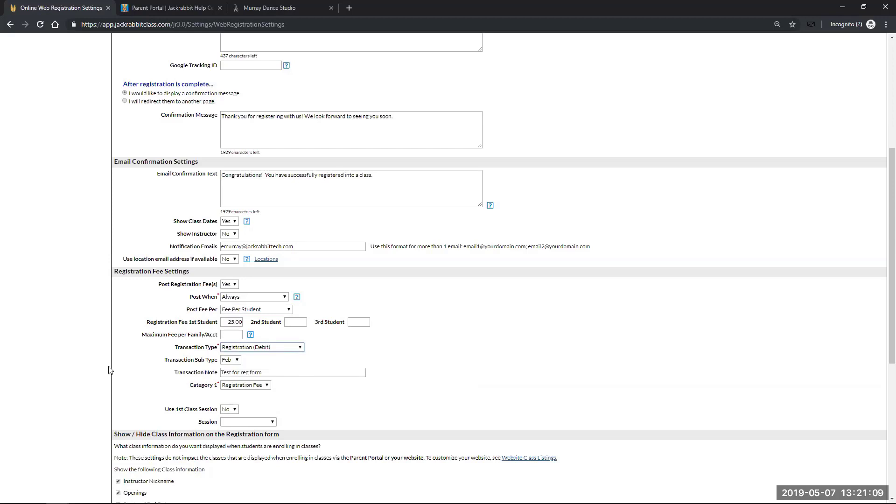
pyautogui.scroll(-1, 132, 370)
pyautogui.scroll(-1, 131, 370)
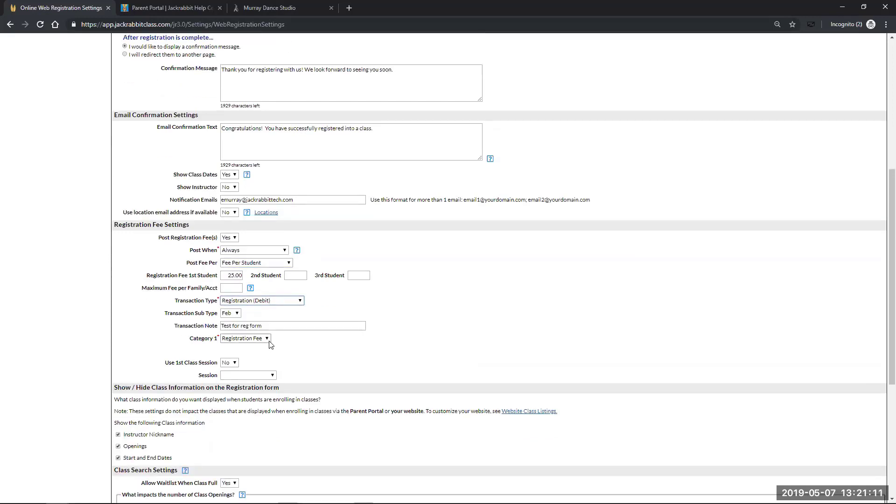
pyautogui.click(268, 340)
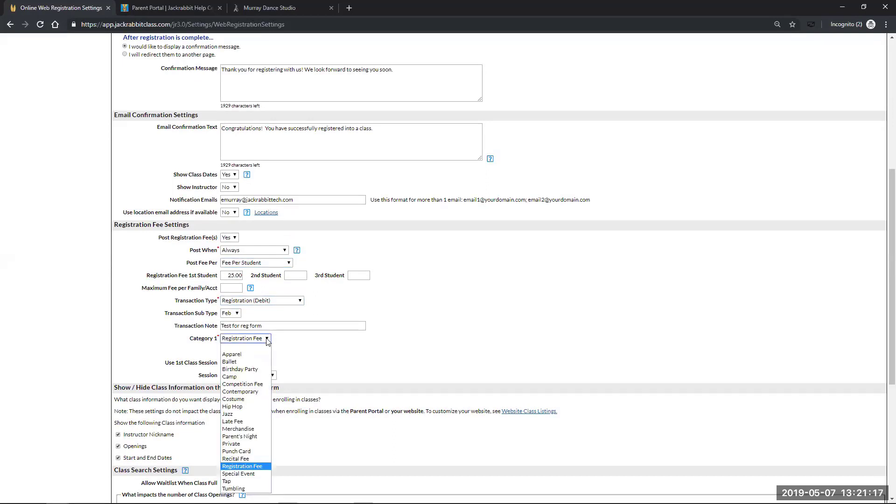
pyautogui.click(378, 353)
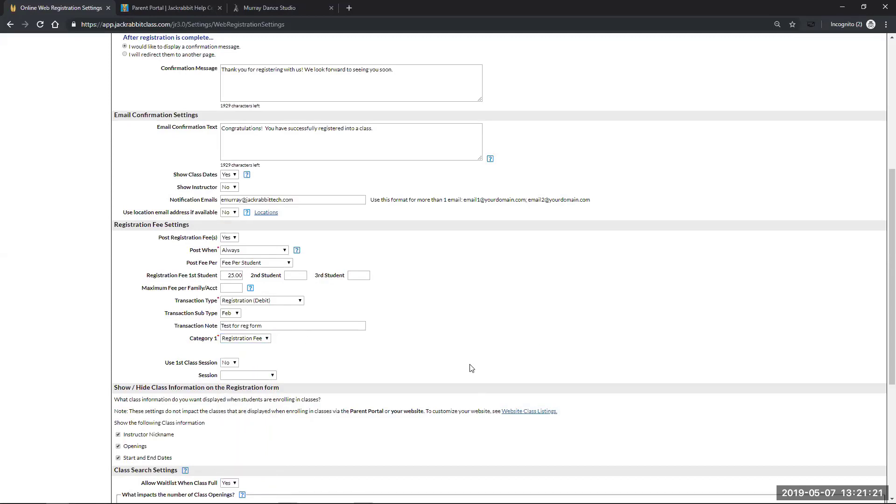
pyautogui.scroll(-2, 100, 353)
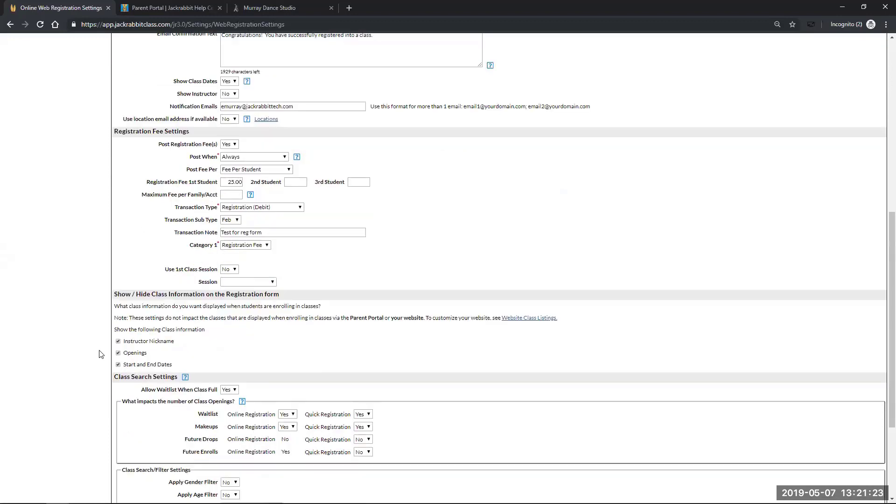
pyautogui.scroll(-1, 101, 354)
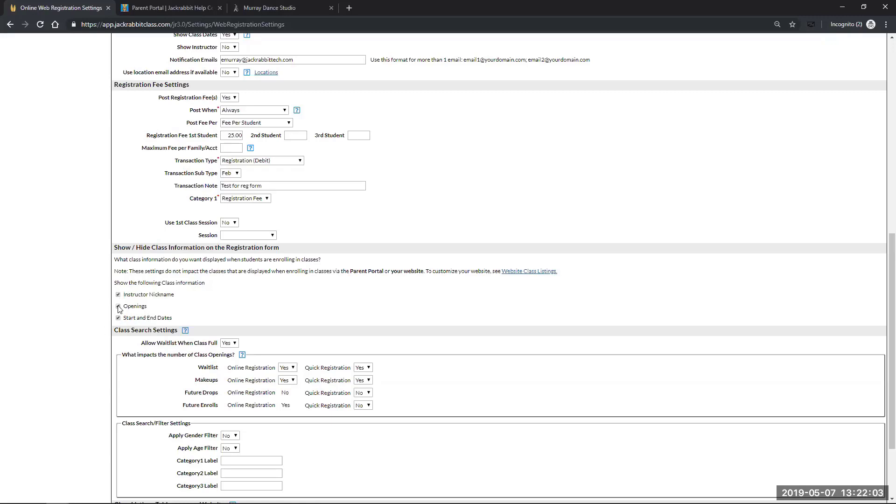
pyautogui.scroll(-1, 81, 405)
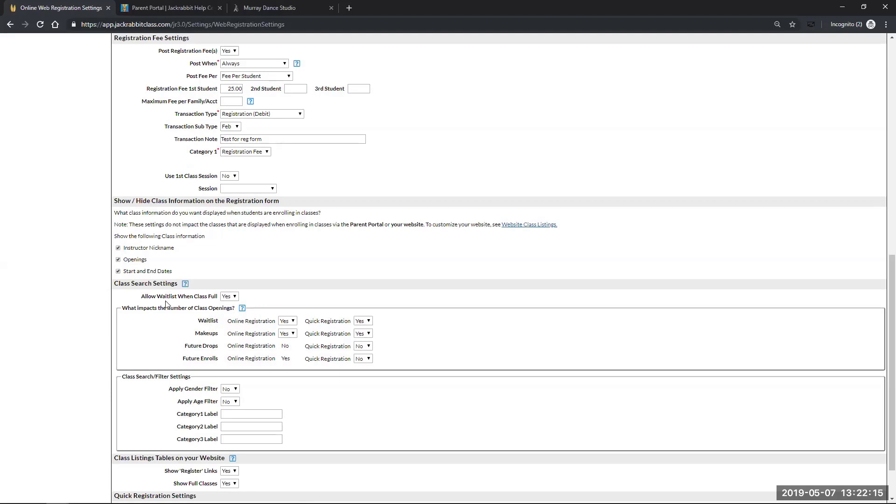
pyautogui.moveTo(236, 297)
pyautogui.scroll(-1, 372, 408)
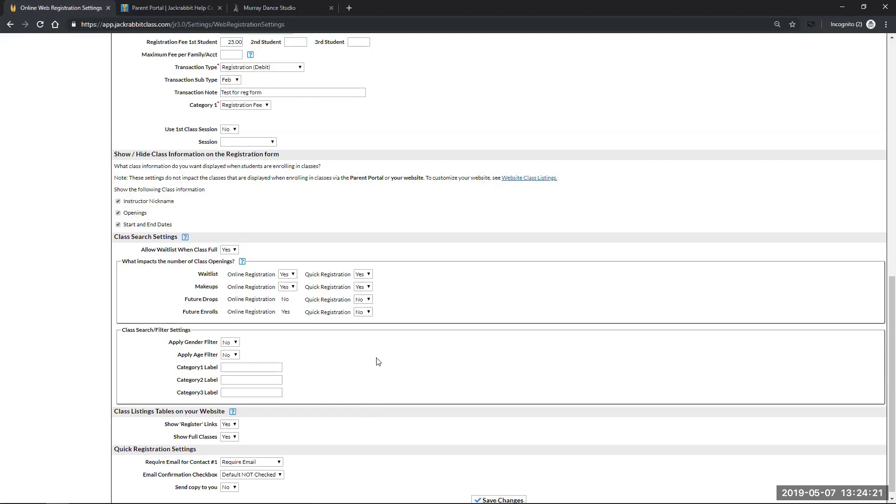
pyautogui.scroll(-1, 71, 371)
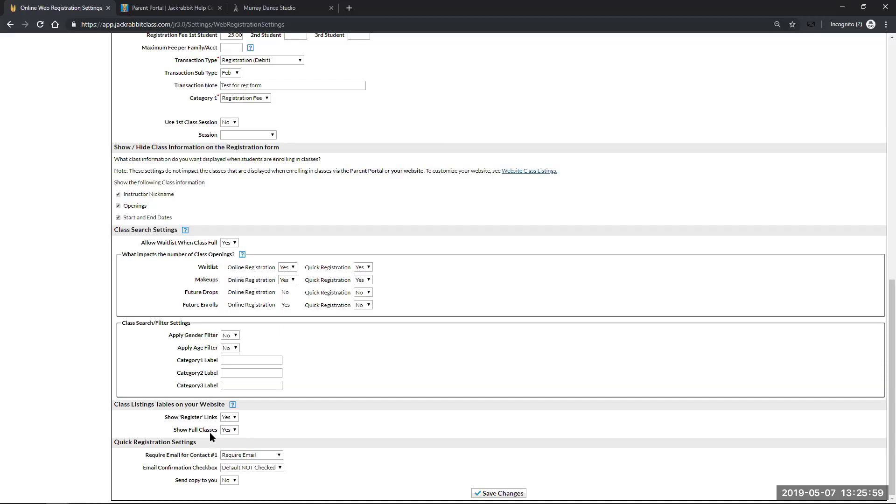
pyautogui.moveTo(231, 430)
pyautogui.click(279, 468)
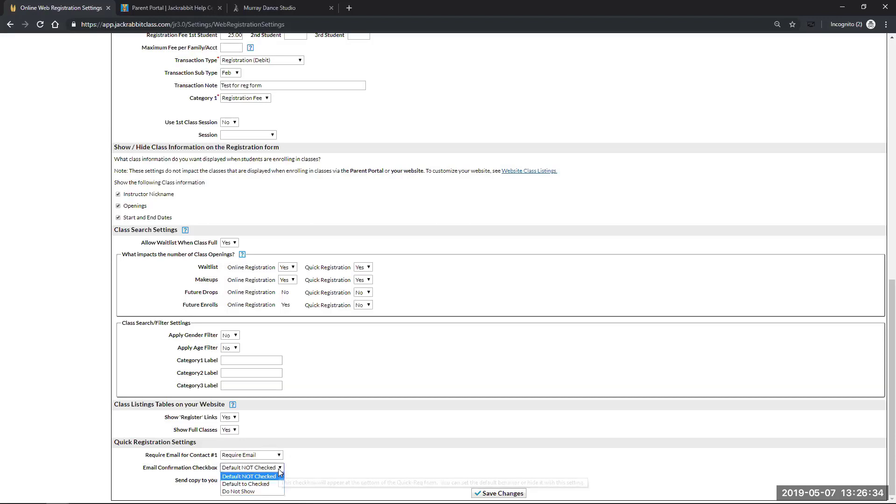
pyautogui.click(388, 461)
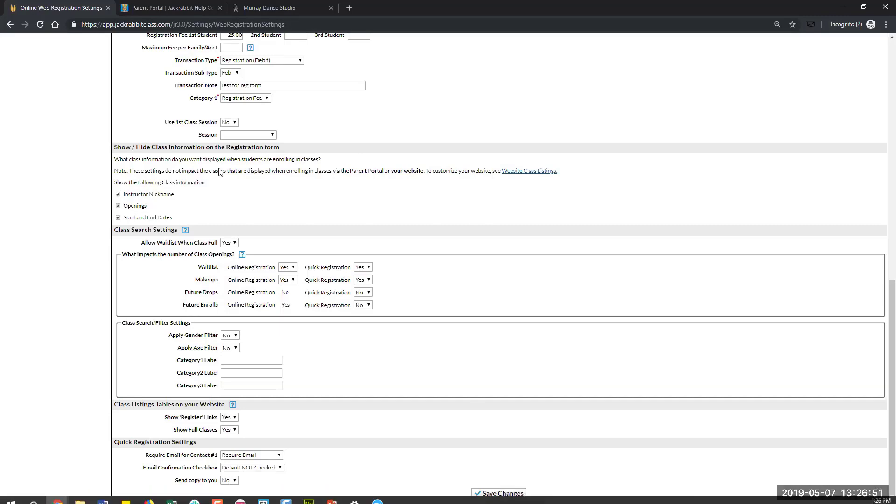
# Set Post Registration Fee(s) to No and save the Online Web Registration Settings
pyautogui.scroll(11, 260, 255)
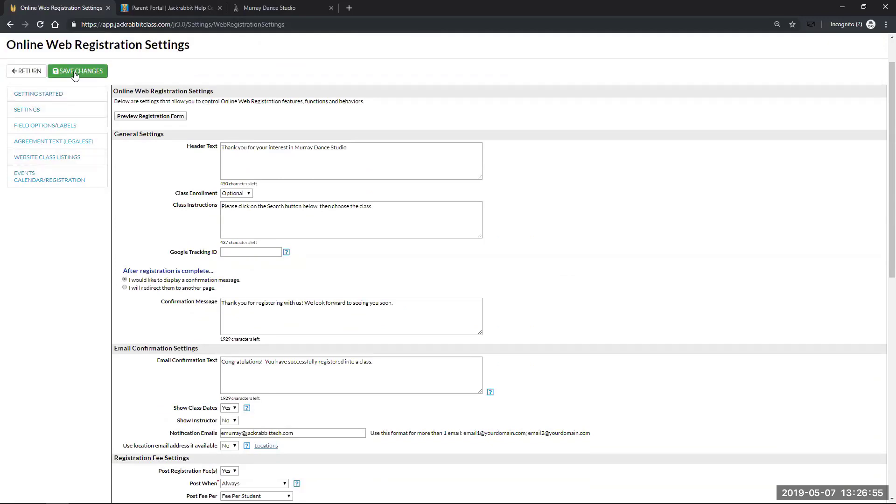
pyautogui.scroll(-2, 66, 304)
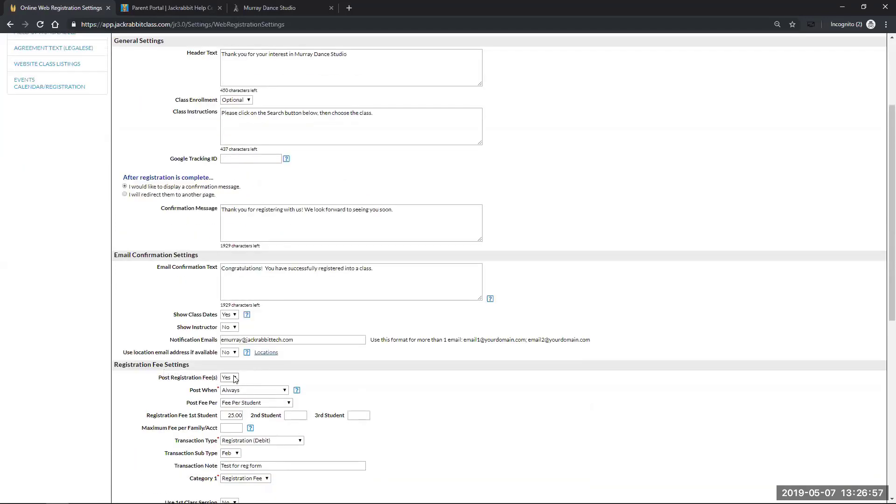
pyautogui.click(231, 377)
pyautogui.click(232, 394)
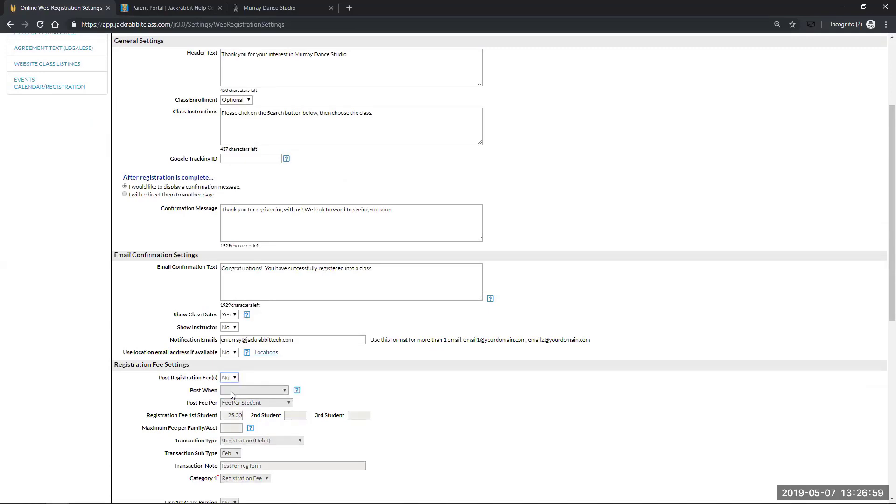
pyautogui.scroll(3, 110, 381)
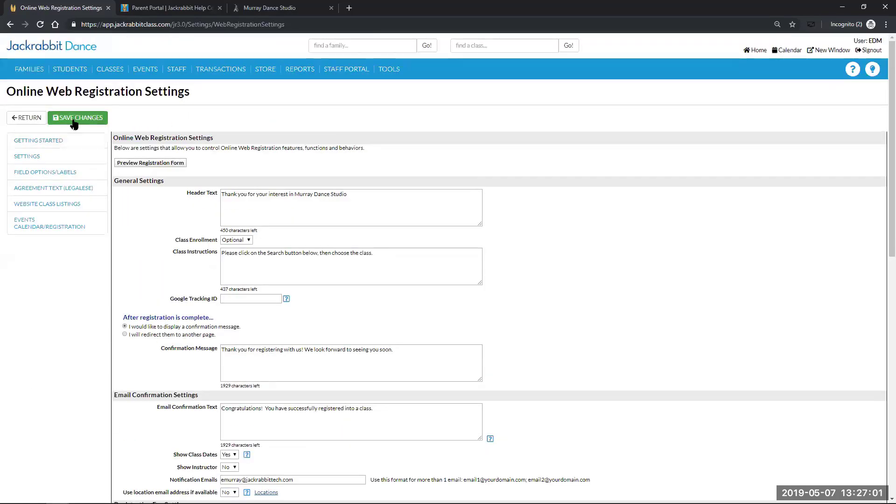
pyautogui.click(77, 118)
# Open Field Options/Labels and review the How Did You Hear About Us choices
pyautogui.click(56, 173)
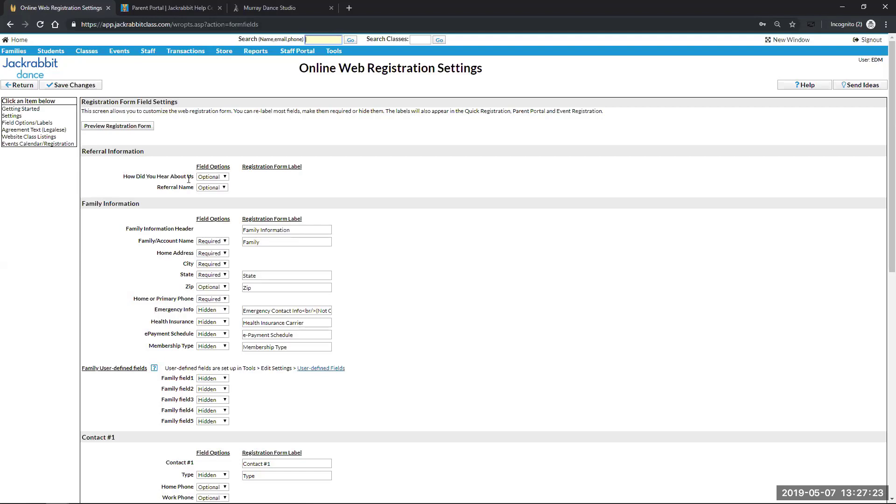
pyautogui.click(225, 177)
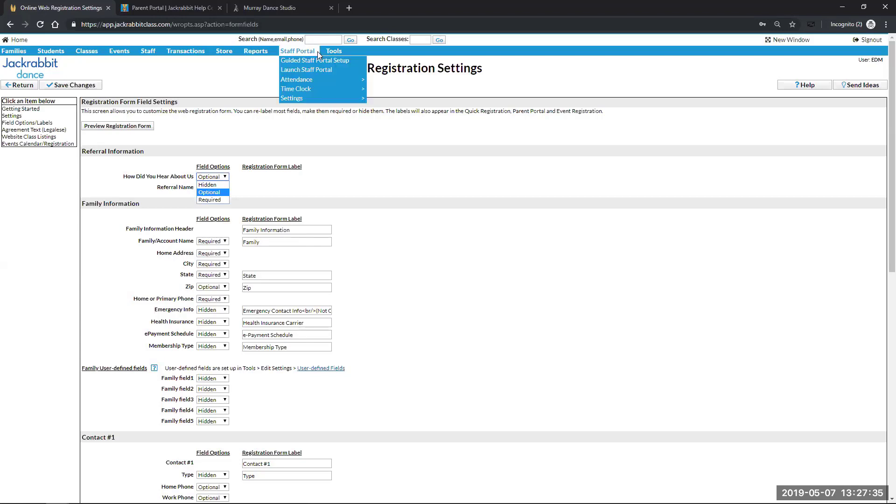
pyautogui.moveTo(334, 51)
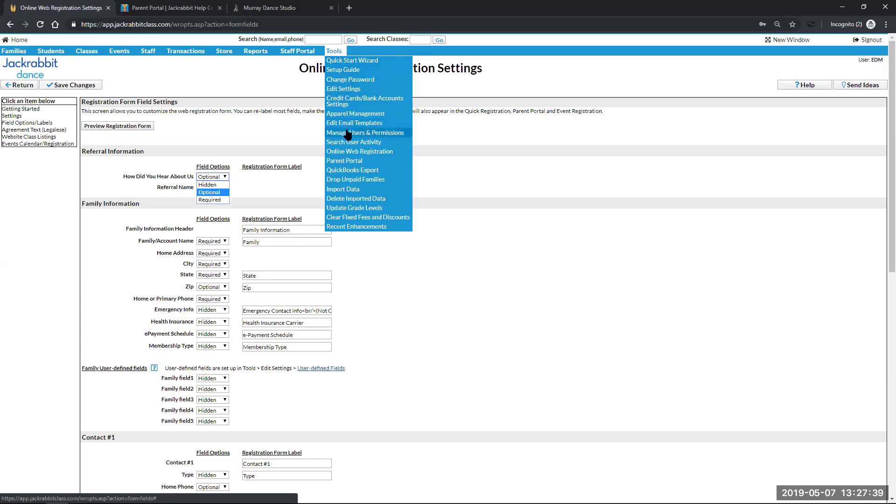
pyautogui.click(351, 89)
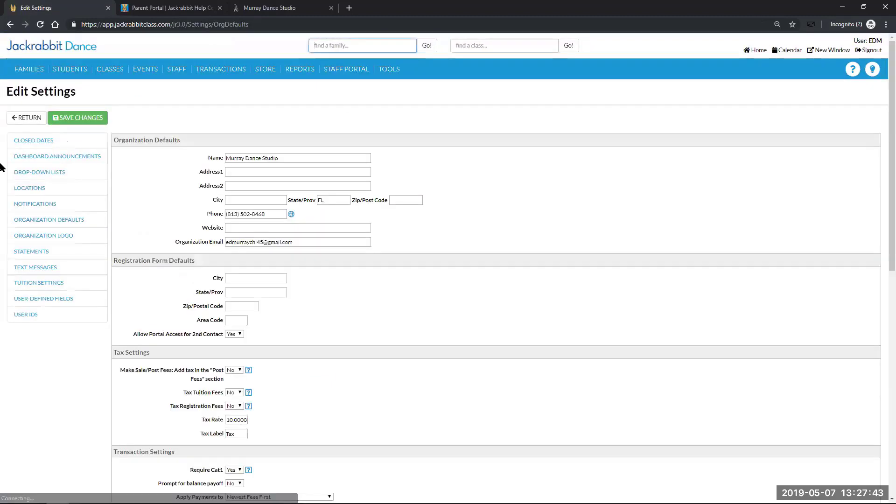
pyautogui.click(31, 177)
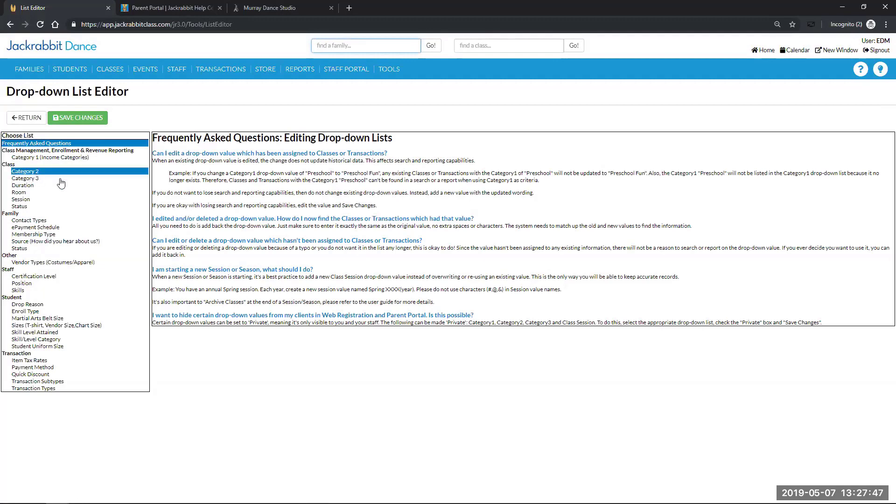
pyautogui.click(57, 242)
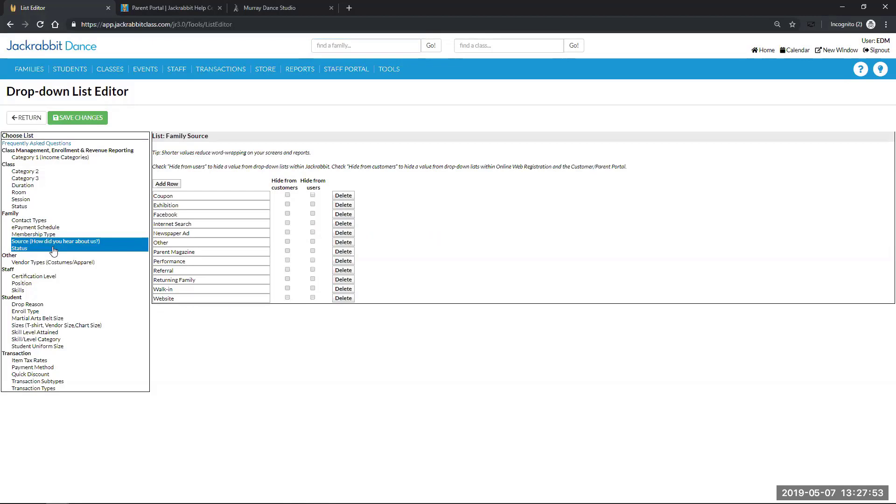
pyautogui.click(25, 118)
pyautogui.click(25, 118)
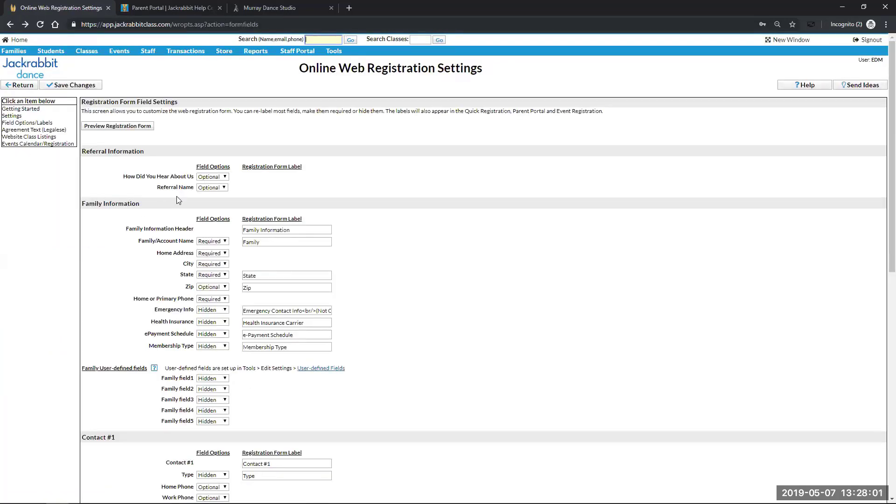
pyautogui.click(224, 188)
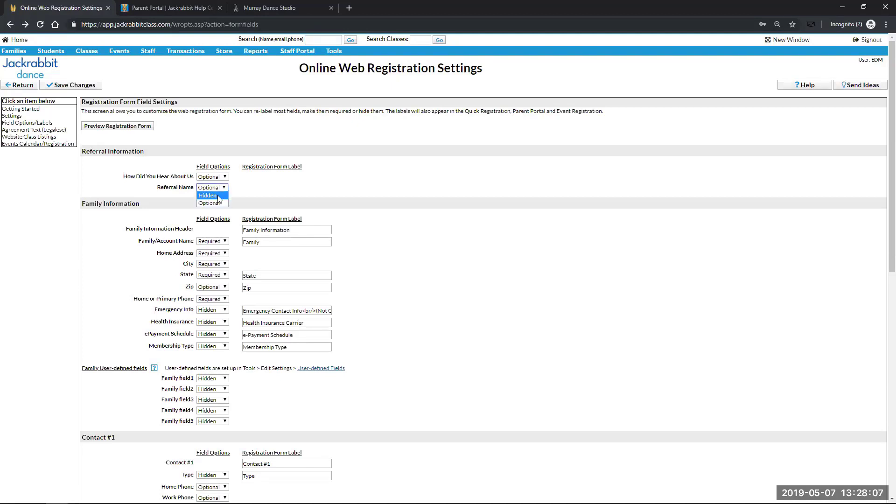
pyautogui.click(224, 177)
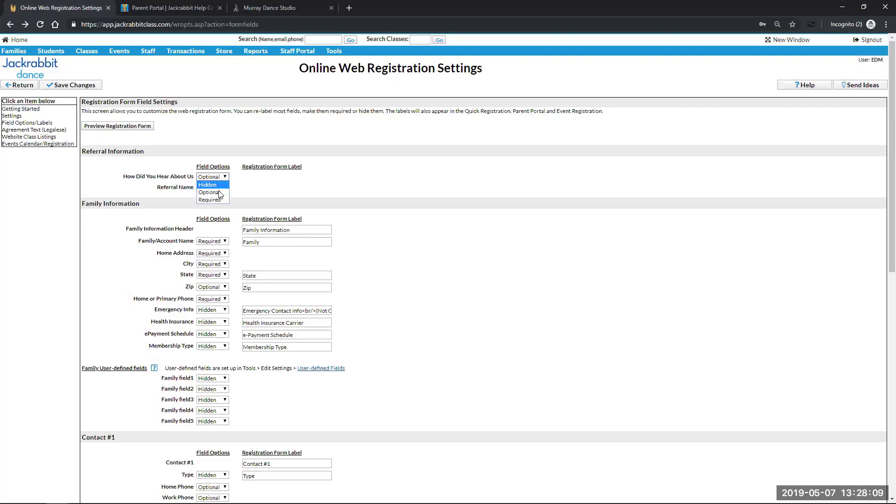
pyautogui.click(220, 205)
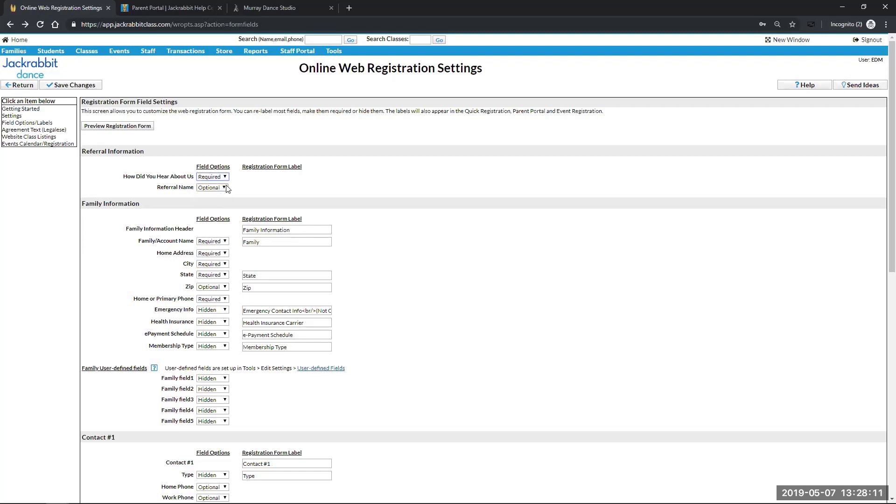
pyautogui.click(221, 188)
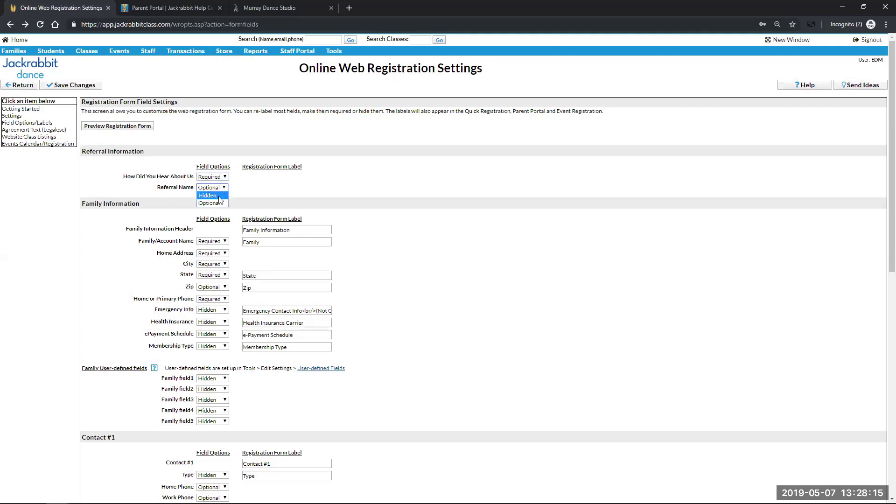
pyautogui.click(223, 188)
pyautogui.click(224, 176)
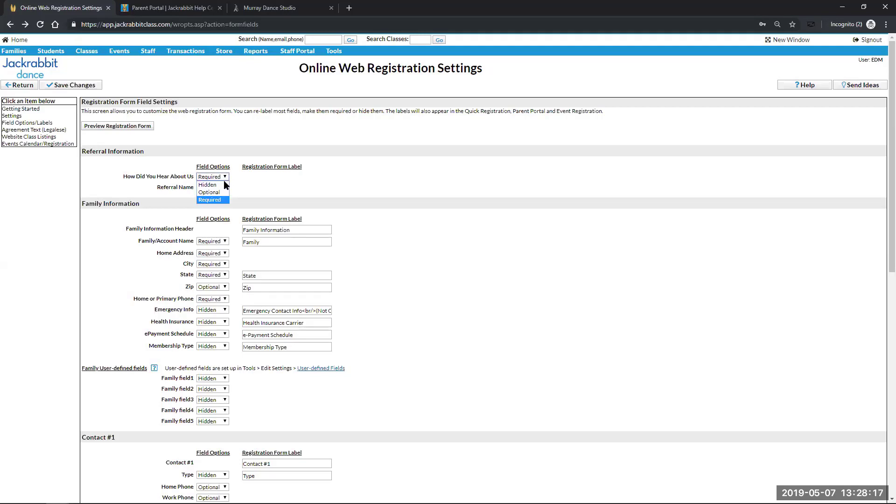
pyautogui.click(223, 192)
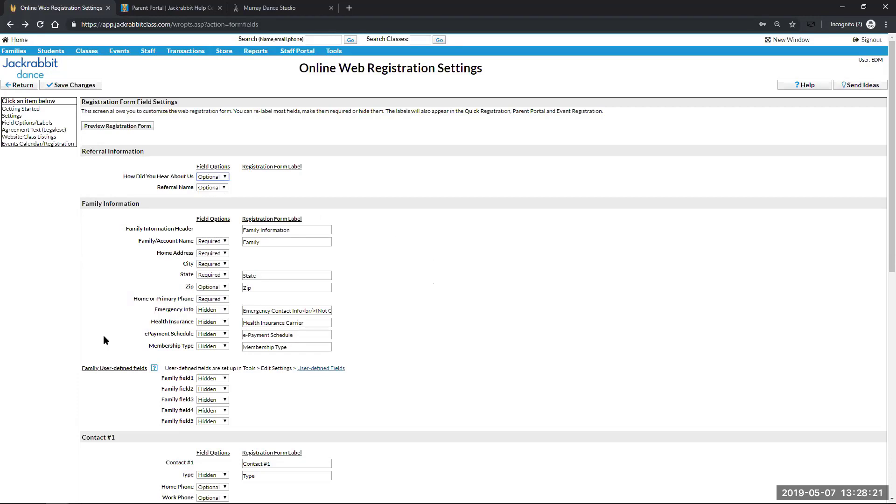
pyautogui.scroll(-1, 47, 285)
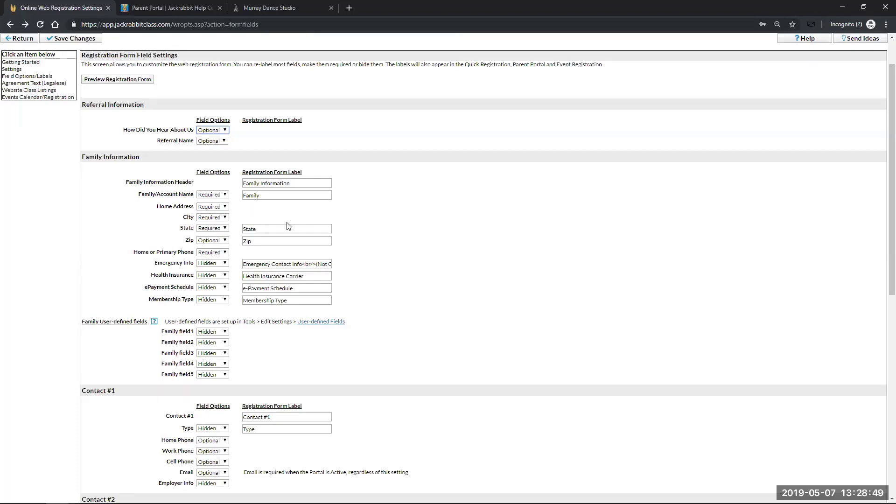
pyautogui.click(226, 195)
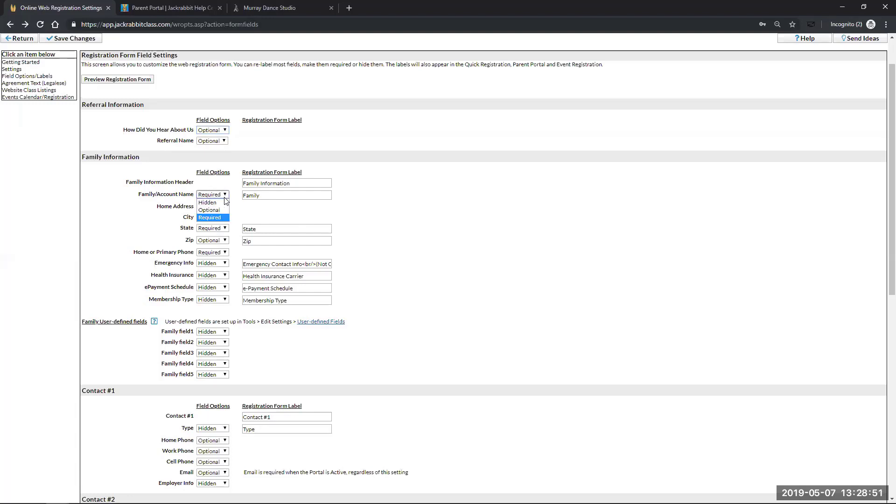
pyautogui.click(390, 226)
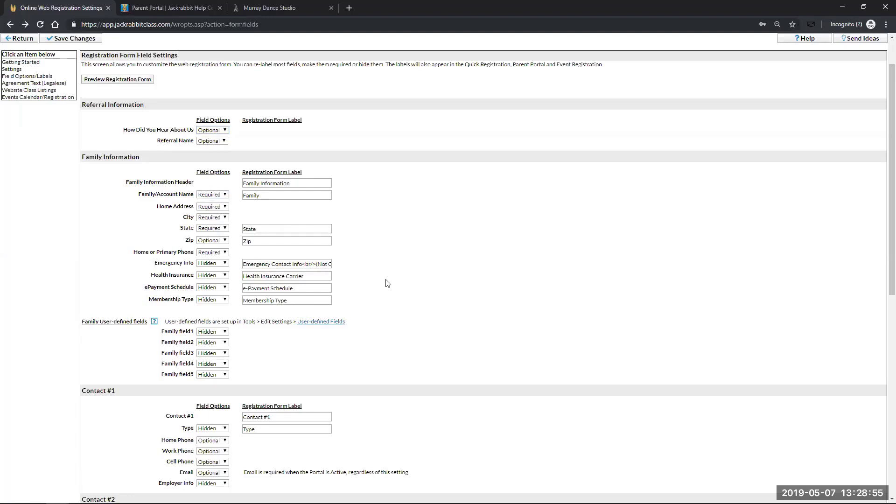
pyautogui.scroll(-1, 160, 217)
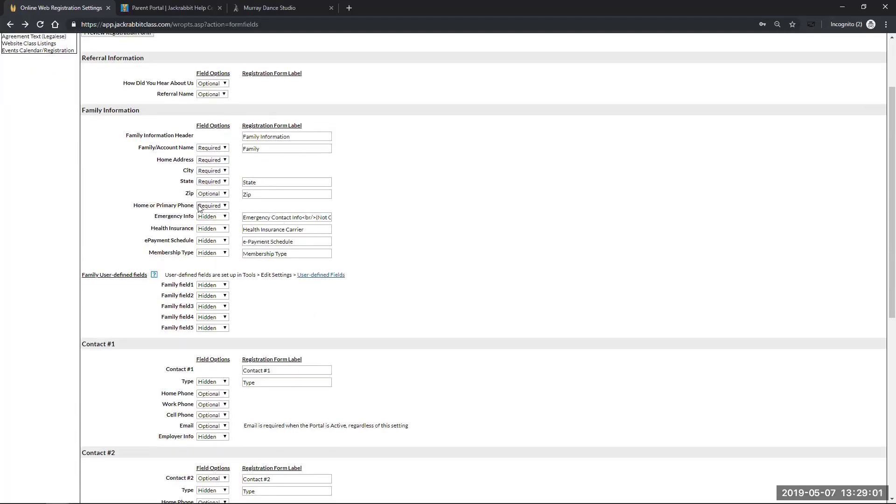
pyautogui.click(228, 217)
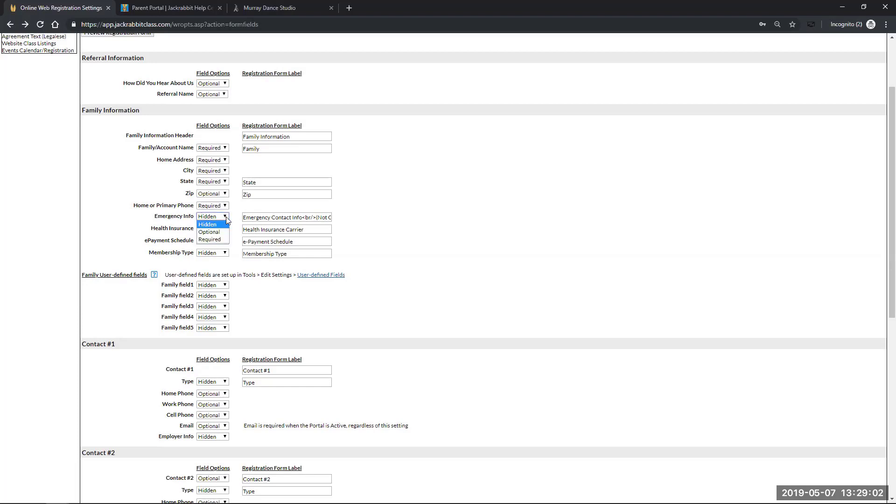
pyautogui.click(102, 201)
pyautogui.scroll(-1, 70, 284)
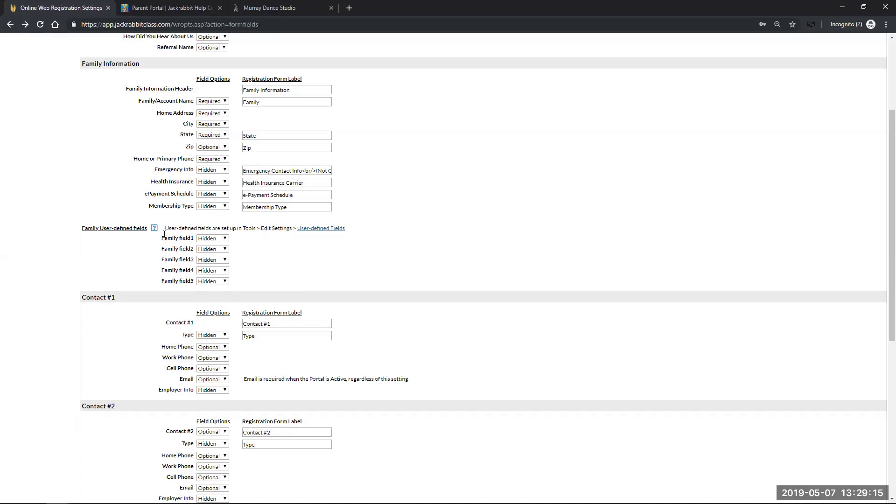
pyautogui.click(225, 238)
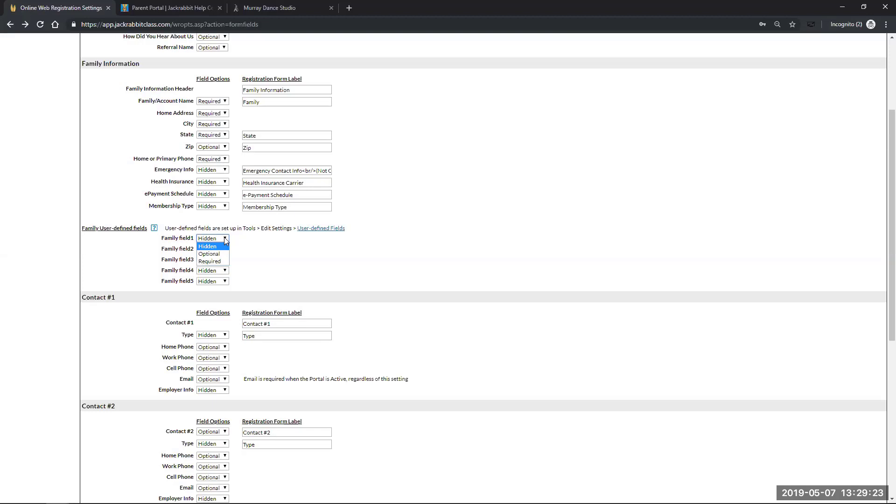
pyautogui.click(276, 255)
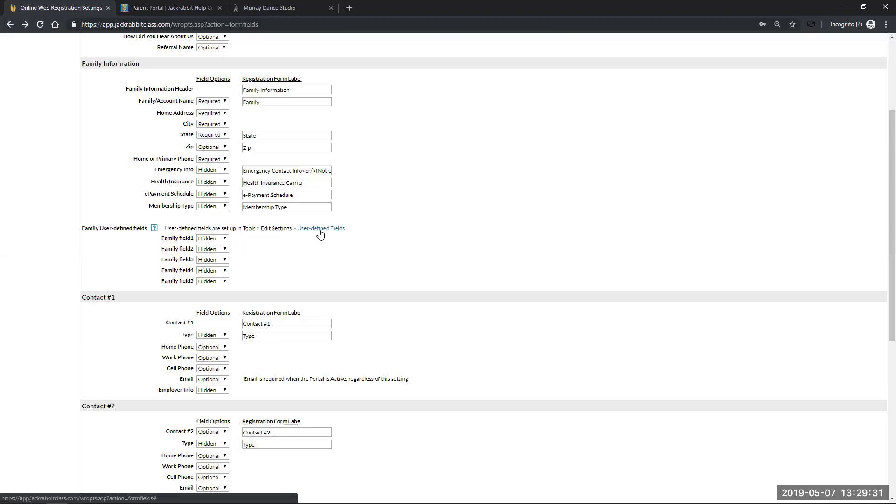
pyautogui.click(320, 229)
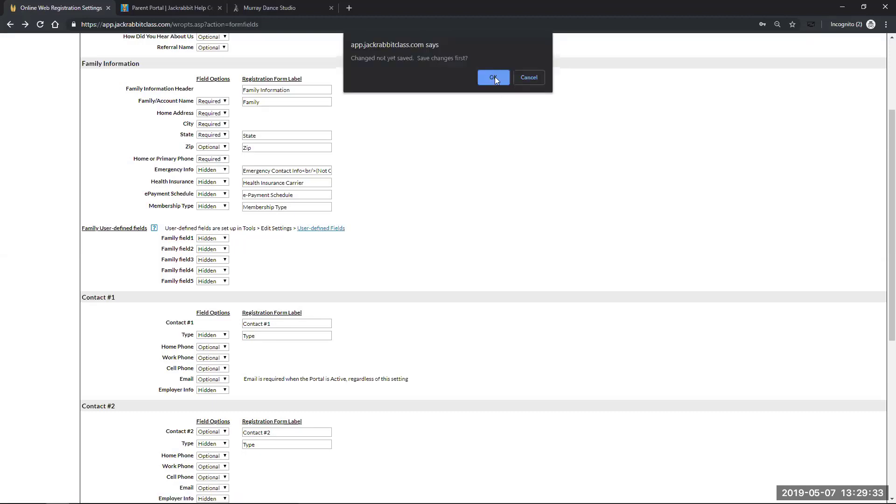
pyautogui.click(495, 77)
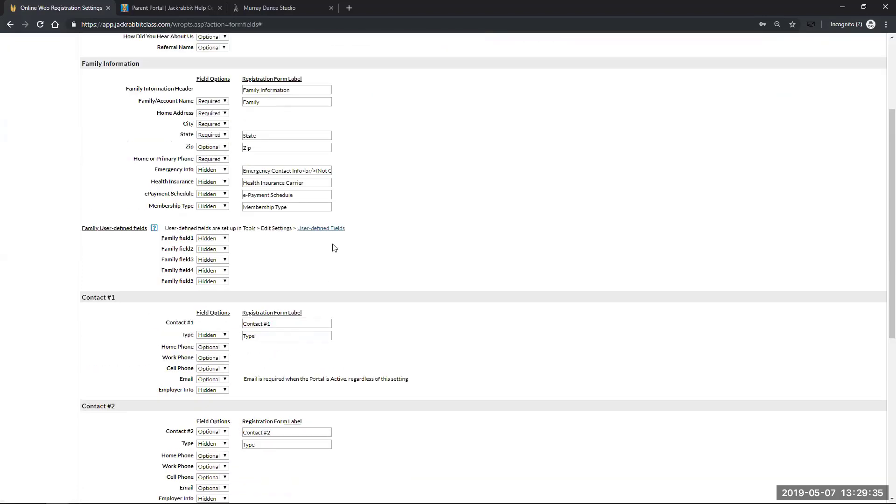
pyautogui.click(325, 228)
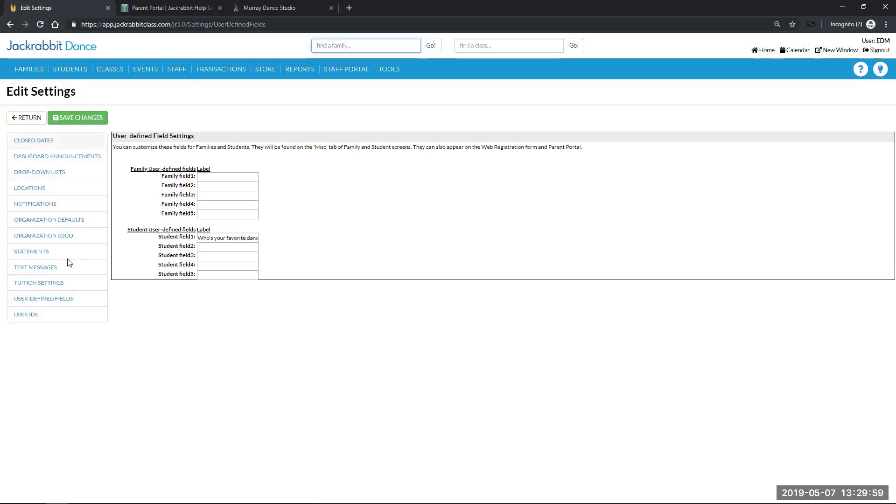
pyautogui.click(26, 119)
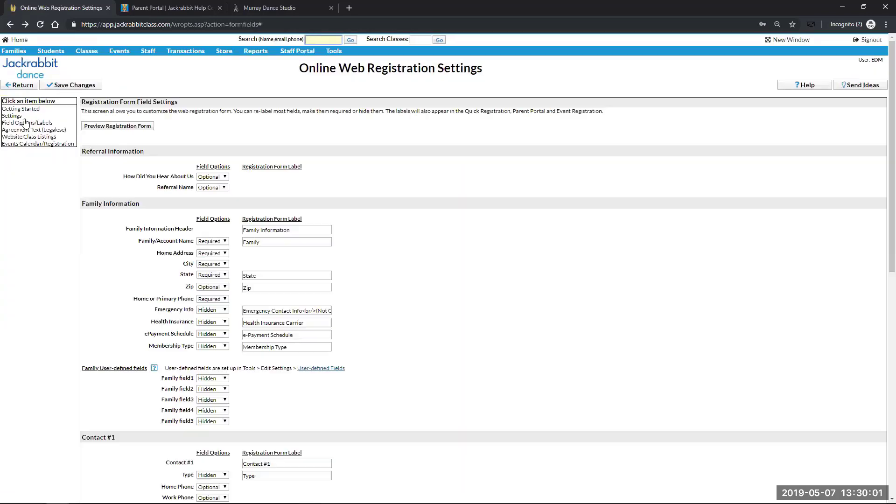
# Set Contact #1's Type field to Optional and keep Home Phone Optional
pyautogui.scroll(-3, 471, 310)
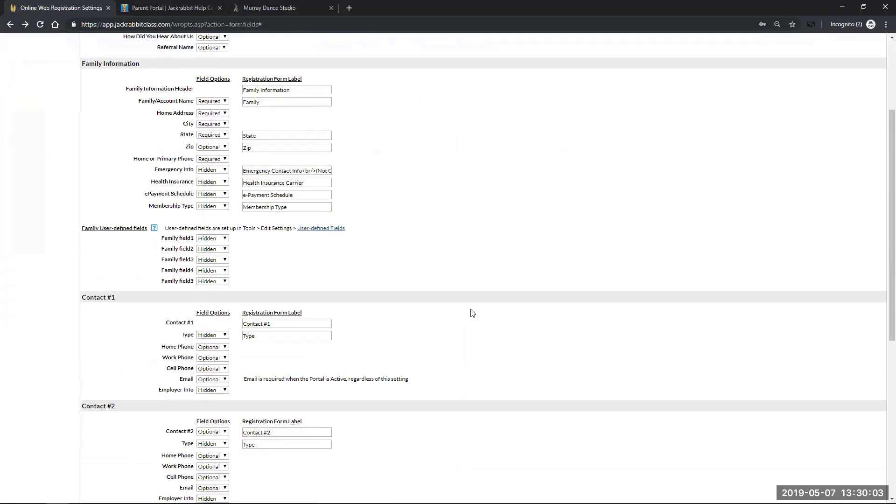
pyautogui.scroll(-3, 476, 313)
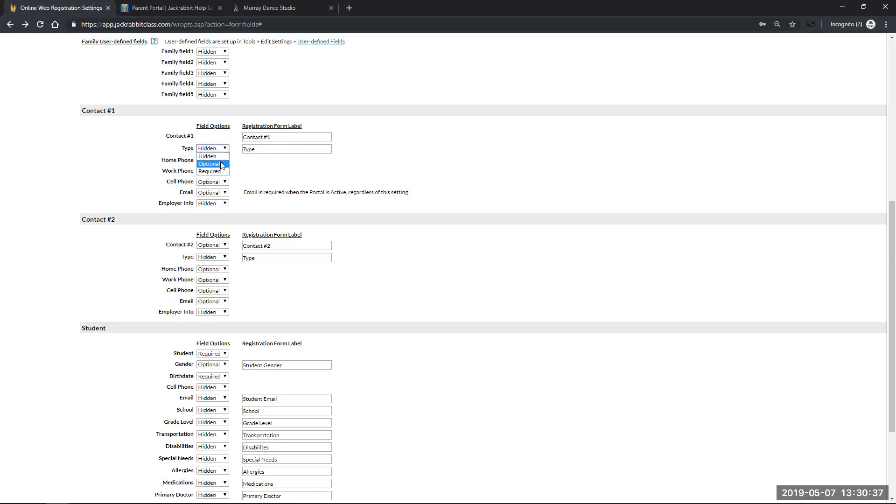
pyautogui.click(220, 162)
pyautogui.click(224, 161)
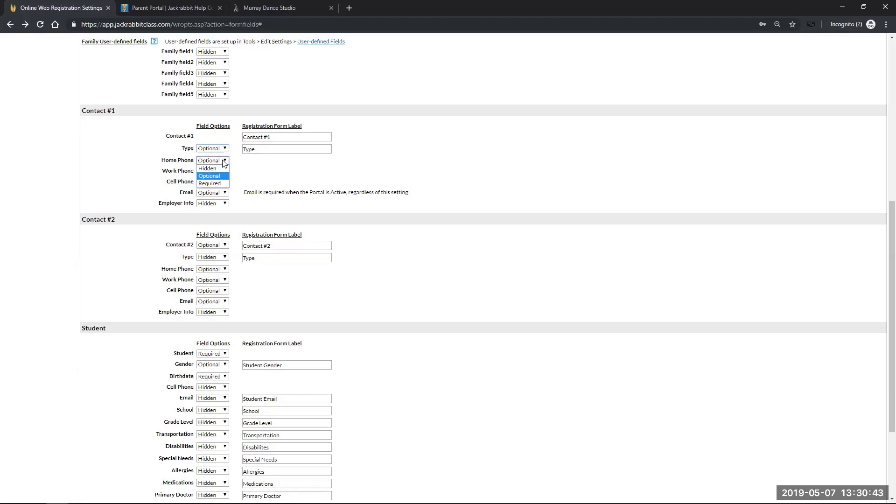
pyautogui.click(442, 211)
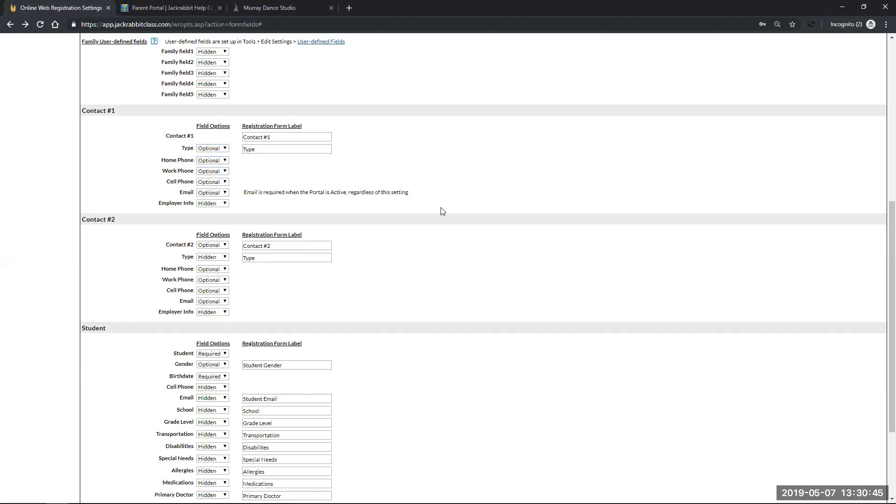
pyautogui.scroll(-1, 52, 258)
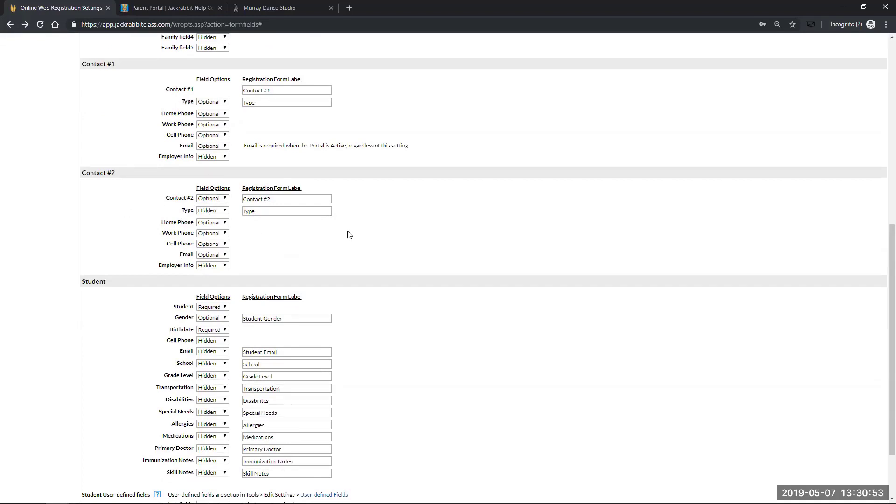
# Keep Contact #2 Optional and Student field2 Hidden, then save the field settings
pyautogui.click(225, 199)
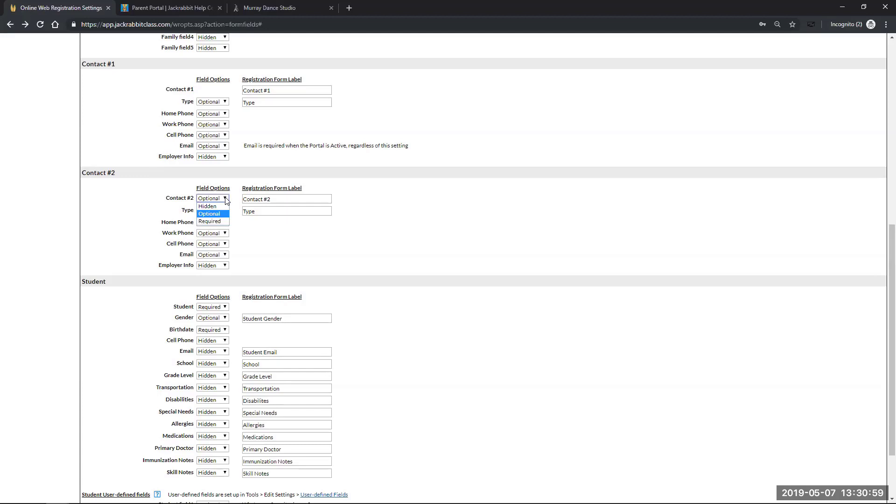
pyautogui.click(536, 228)
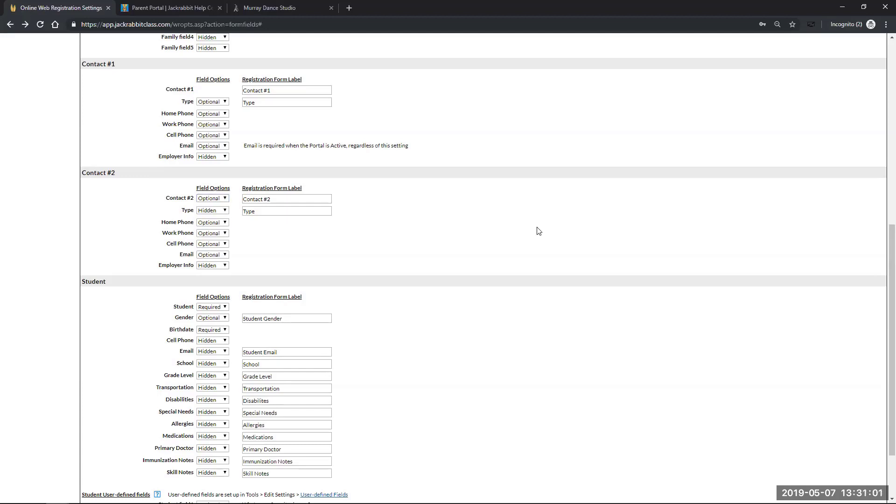
pyautogui.scroll(-3, 474, 334)
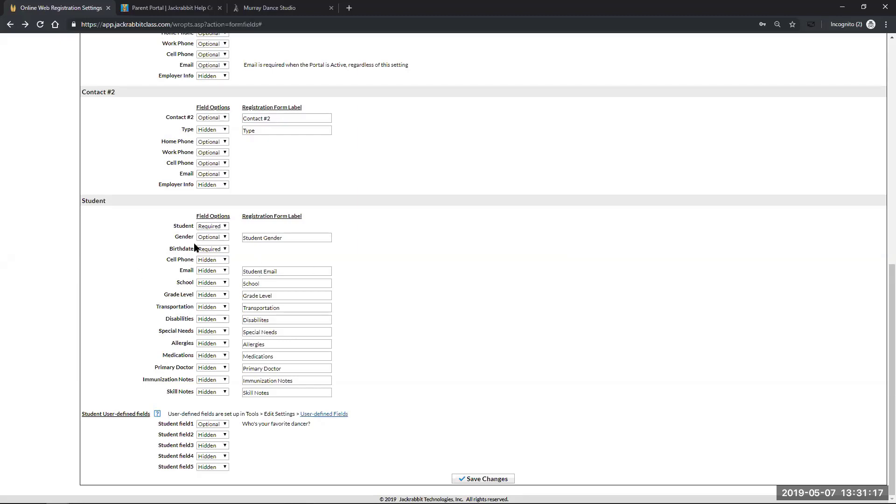
pyautogui.moveTo(202, 228)
pyautogui.click(223, 435)
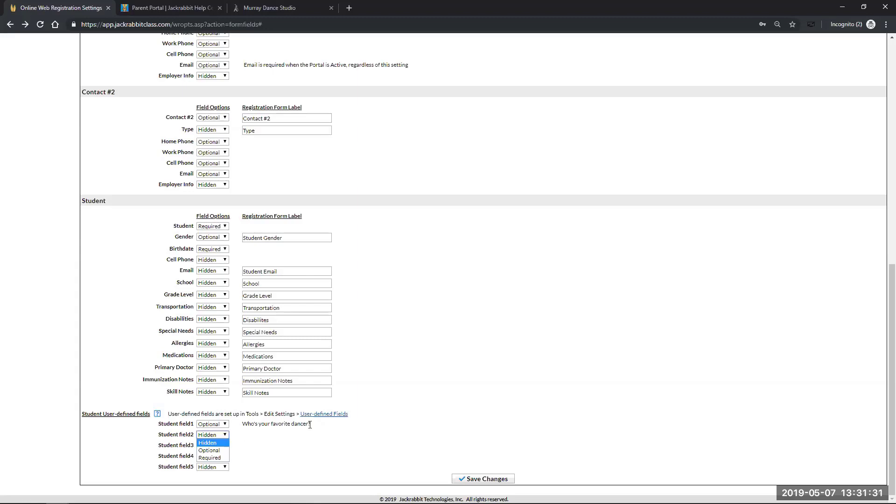
pyautogui.click(320, 437)
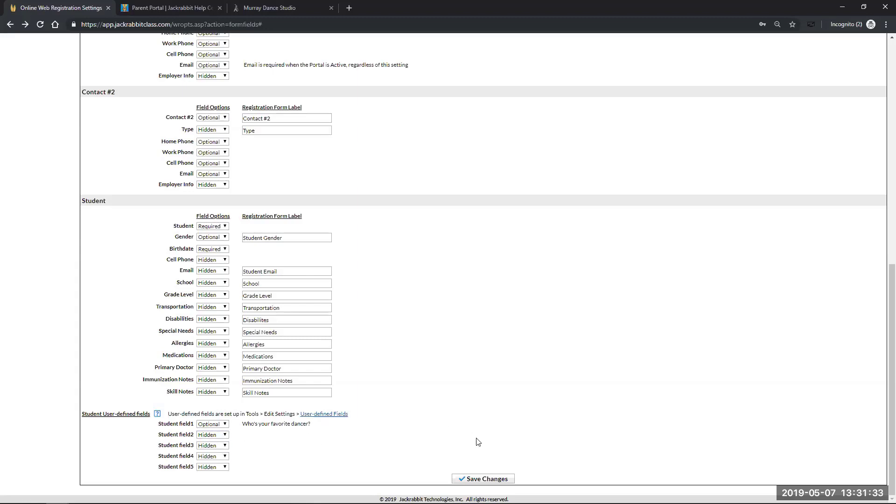
pyautogui.click(487, 478)
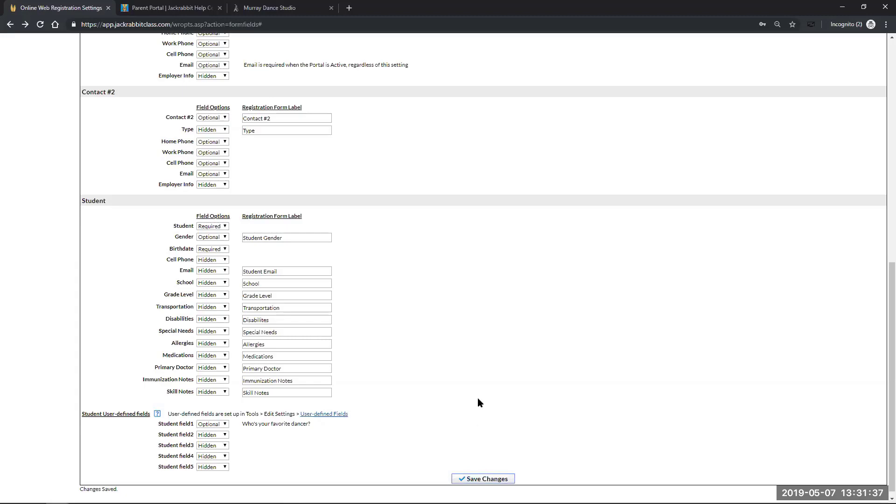
pyautogui.scroll(7, 481, 401)
pyautogui.scroll(3, 482, 405)
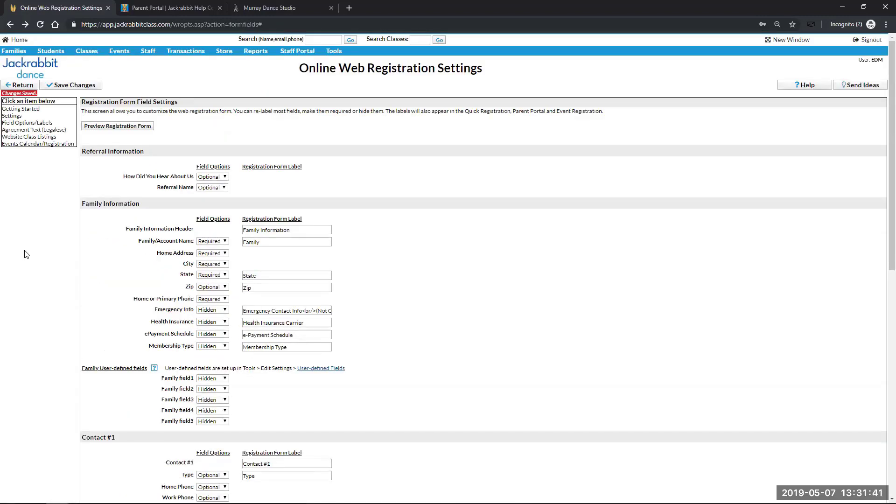
pyautogui.click(32, 134)
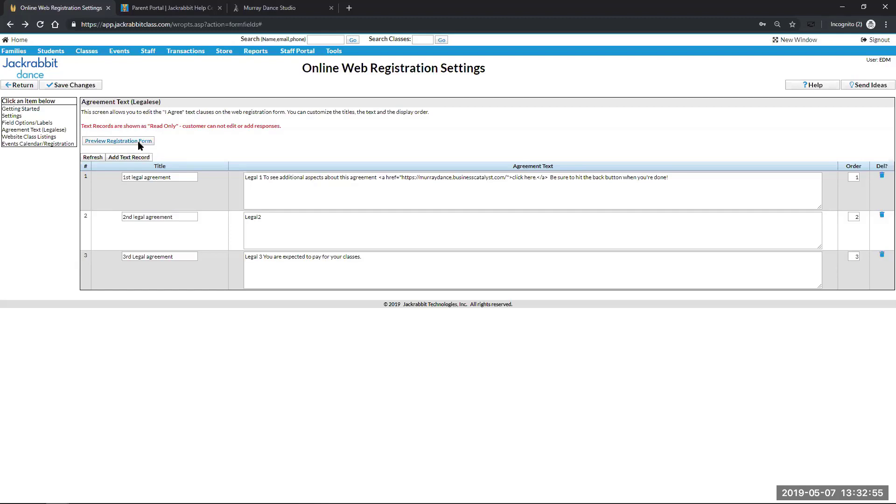
pyautogui.click(14, 115)
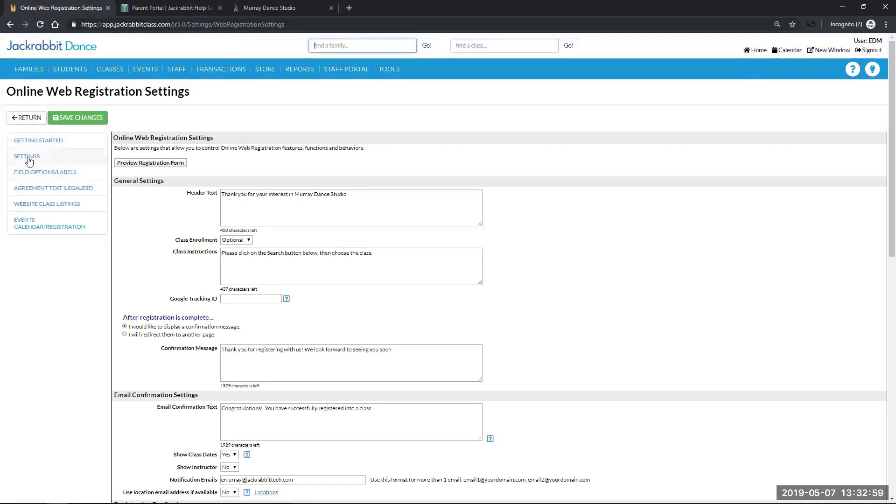
pyautogui.click(36, 173)
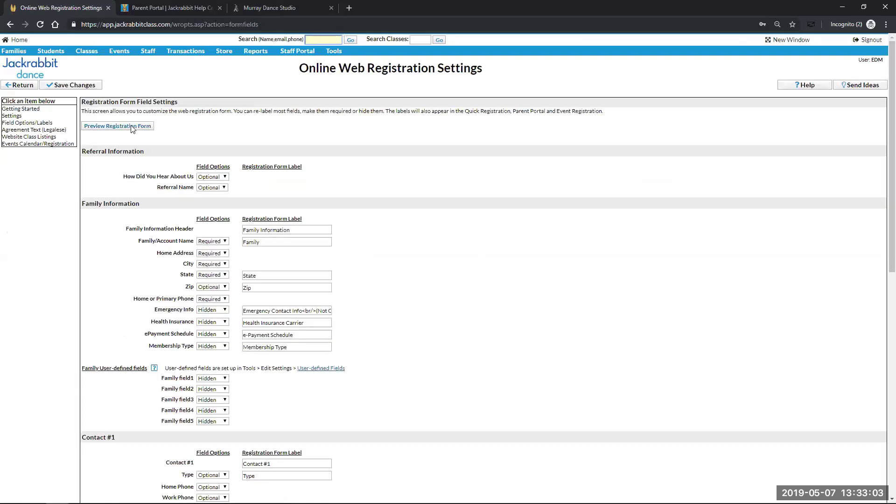
# Preview the registration form and drag its window edges to widen it
pyautogui.click(130, 125)
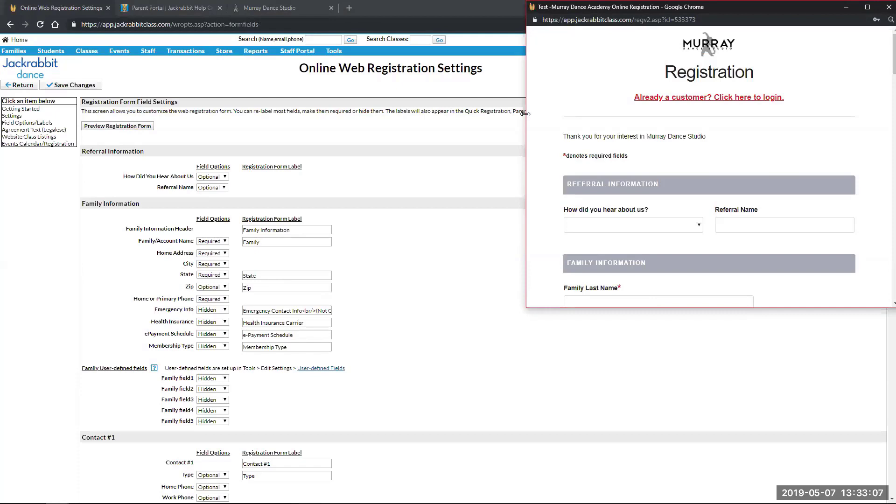
pyautogui.moveTo(525, 113); pyautogui.dragTo(280, 115)
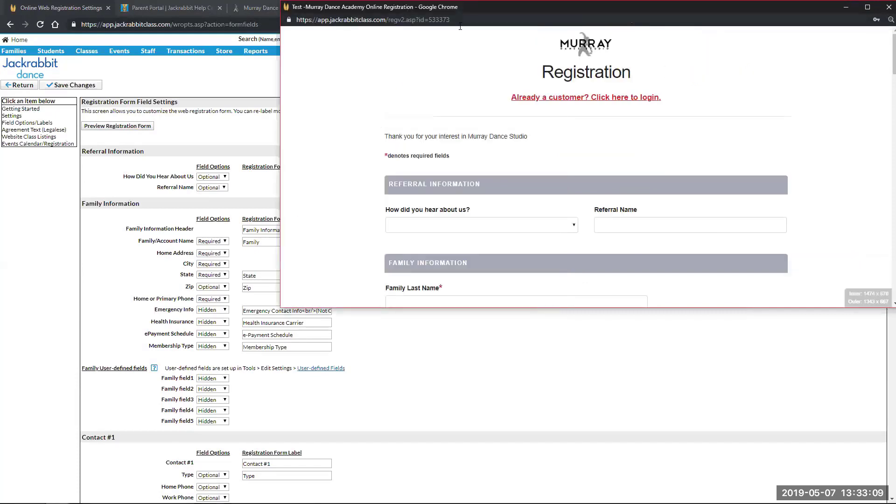
pyautogui.moveTo(450, 20); pyautogui.dragTo(295, 19)
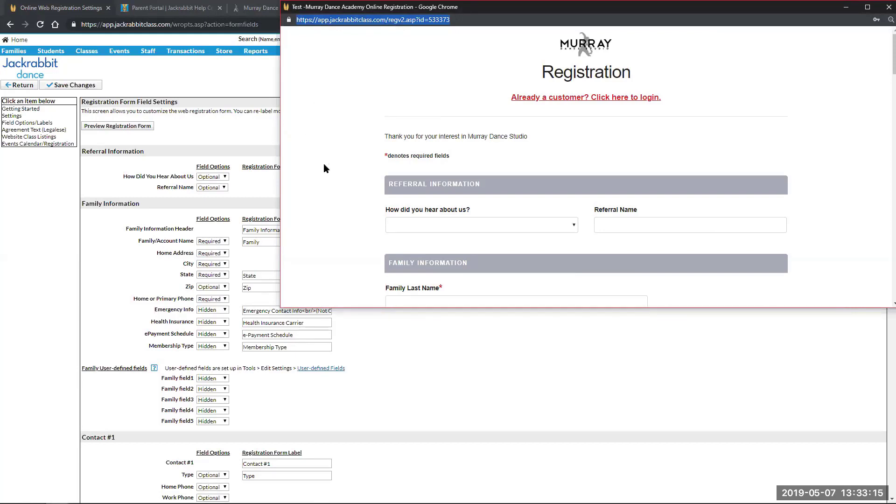
# Minimize the preview and click REGISTER NOW on the Murray Dance Studio homepage
pyautogui.click(849, 7)
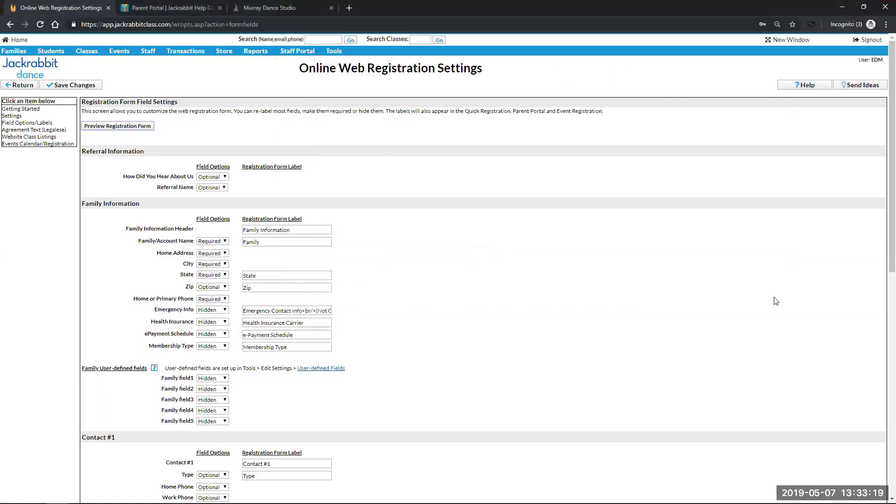
pyautogui.click(268, 8)
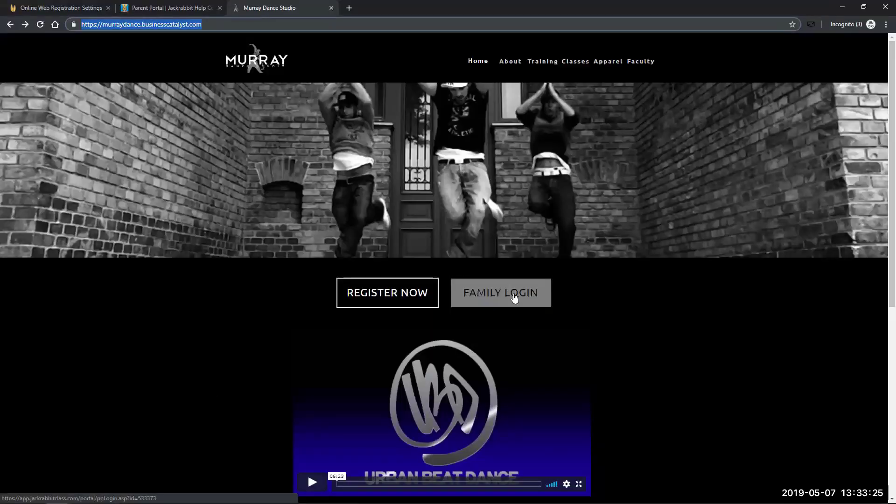
pyautogui.click(398, 296)
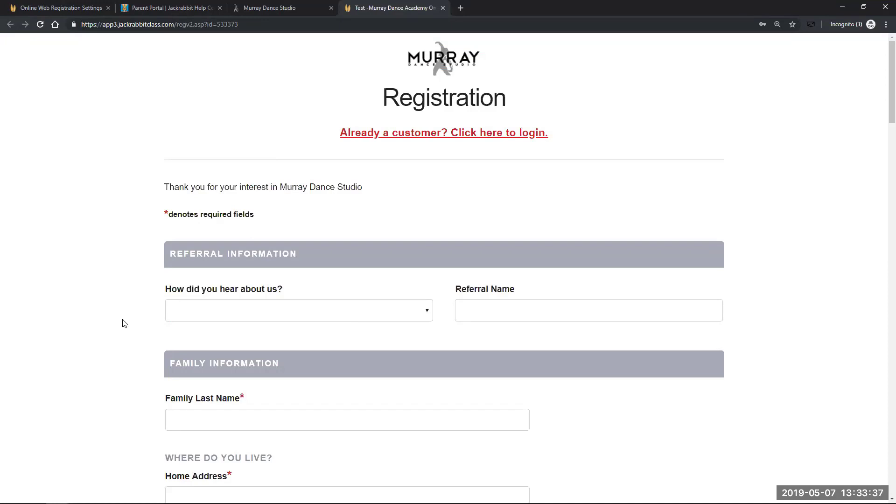
pyautogui.scroll(-1, 125, 323)
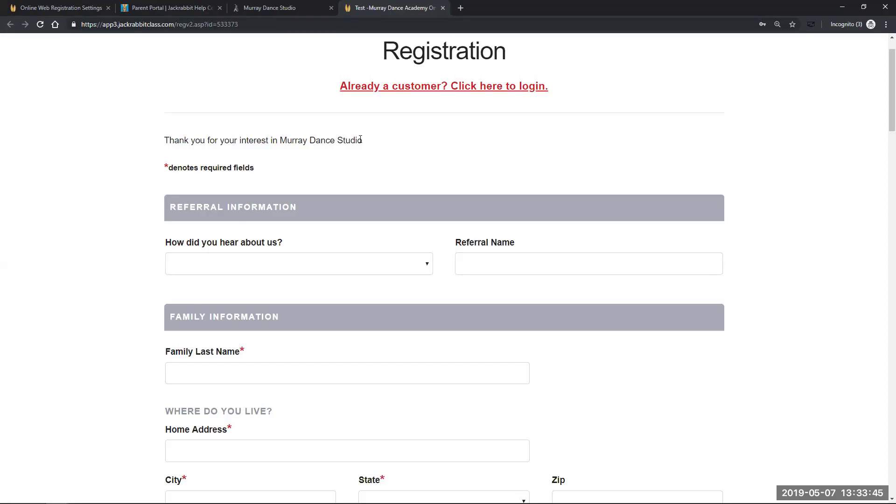
pyautogui.scroll(-8, 78, 314)
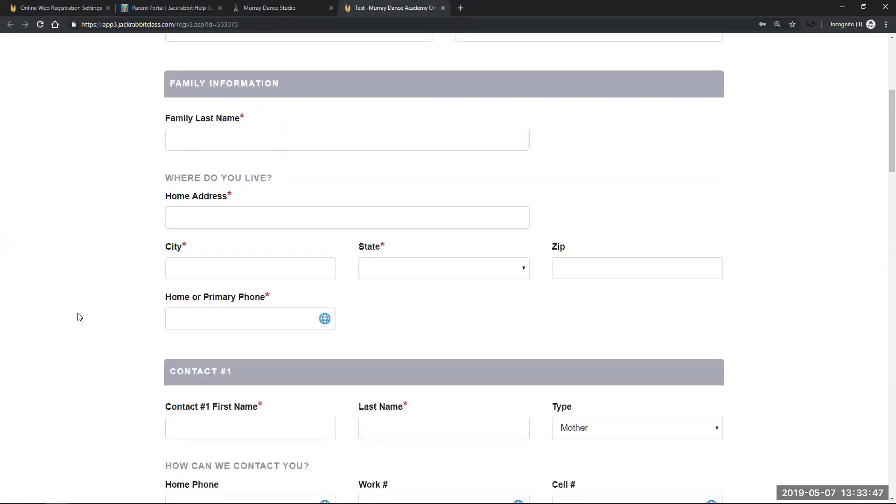
pyautogui.scroll(-3, 80, 316)
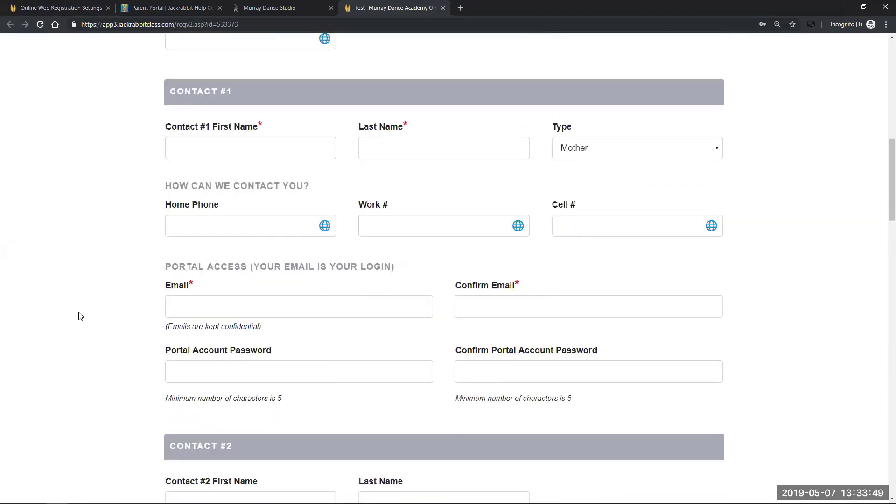
pyautogui.scroll(-4, 80, 316)
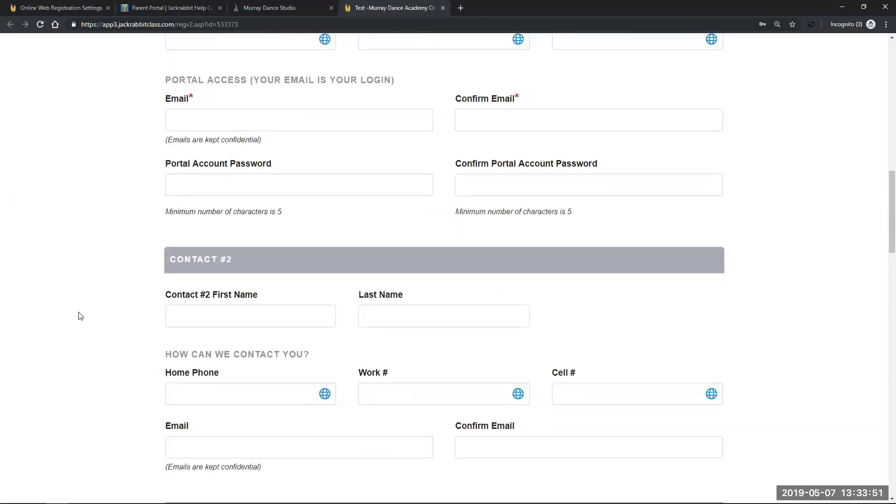
pyautogui.scroll(-2, 80, 316)
pyautogui.scroll(-8, 80, 315)
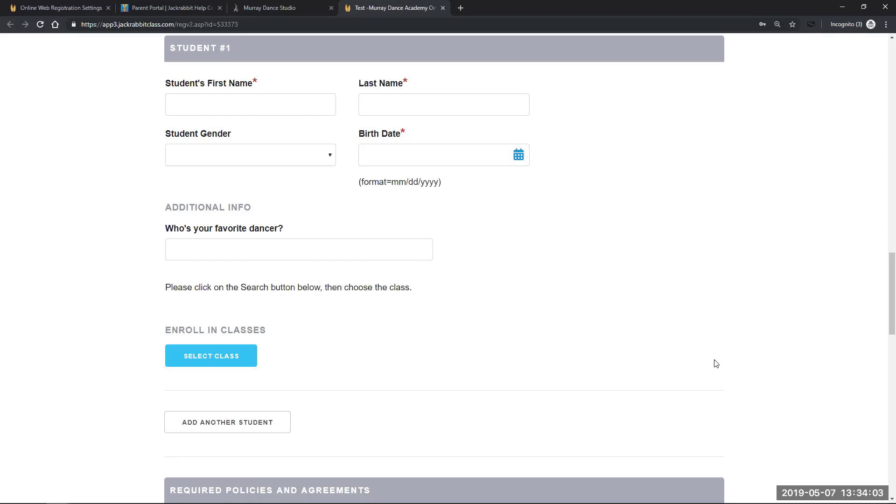
pyautogui.scroll(6, 120, 296)
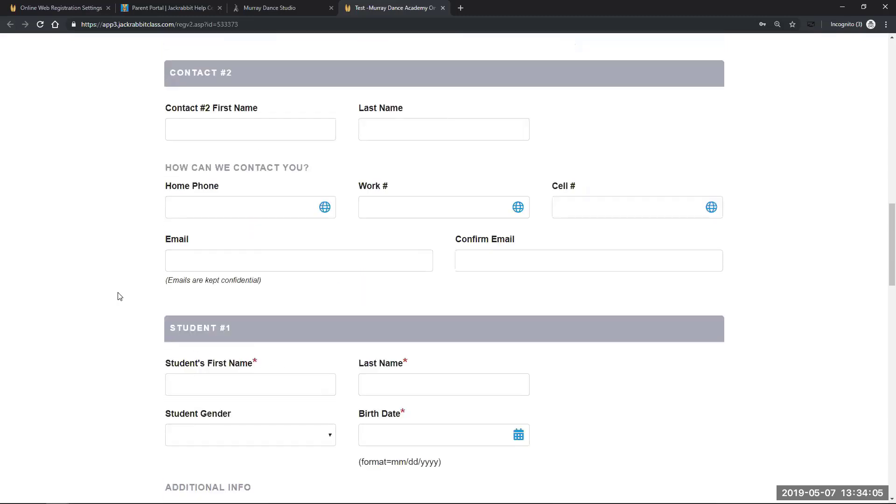
pyautogui.scroll(15, 120, 296)
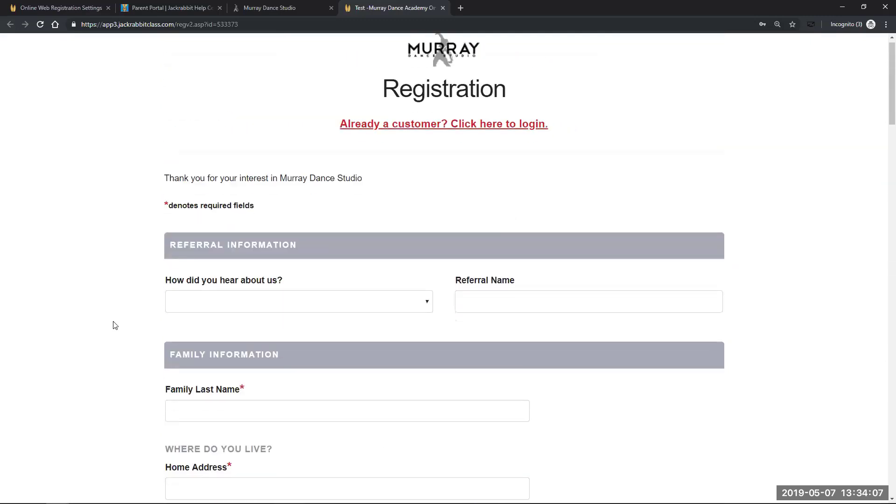
pyautogui.scroll(-3, 115, 325)
# Enter the family last name, home street address and city on the test form
pyautogui.click(208, 285)
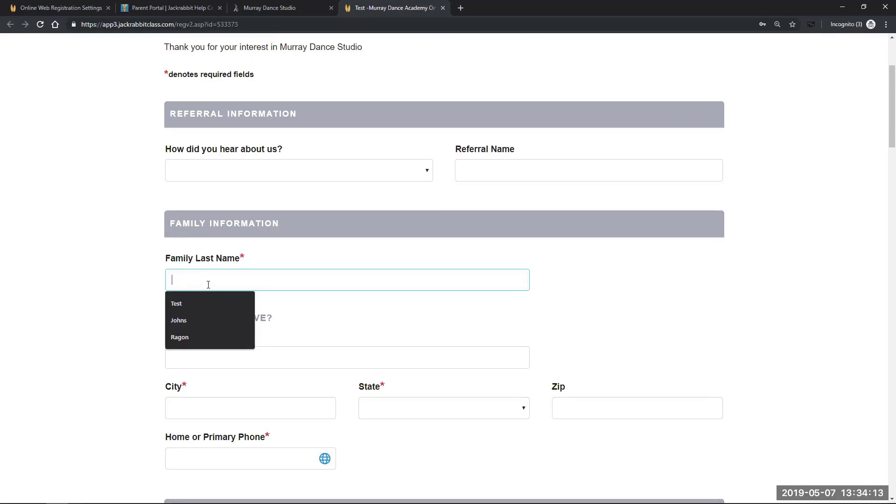
pyautogui.write('JOhnson')
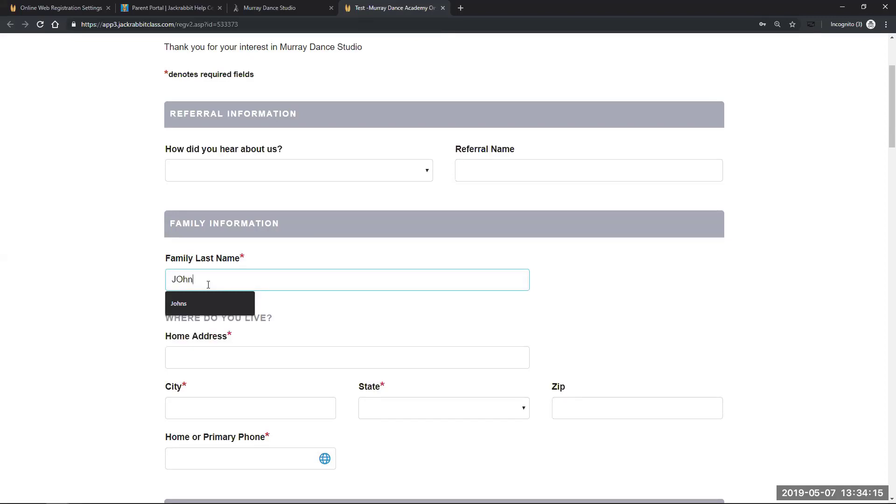
pyautogui.press('BackSpace')
pyautogui.press('BackSpace')
pyautogui.press('BackSpace')
pyautogui.press('BackSpace')
pyautogui.press('BackSpace')
pyautogui.write('ohnson')
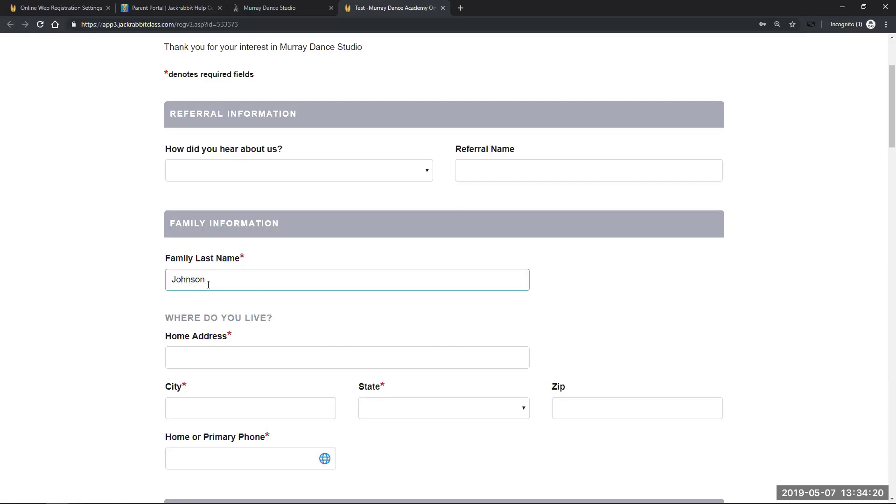
pyautogui.press('Tab')
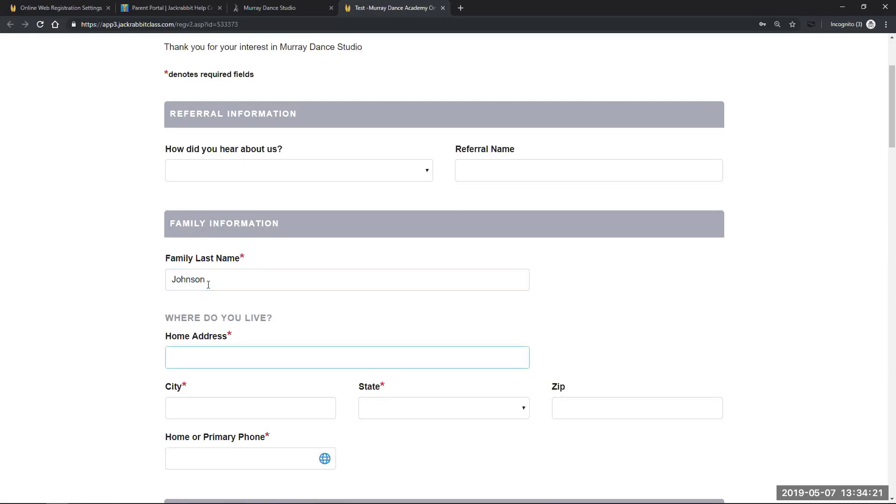
pyautogui.write('123 TEst Rd')
pyautogui.press('BackSpace')
pyautogui.write('e')
pyautogui.press('Tab')
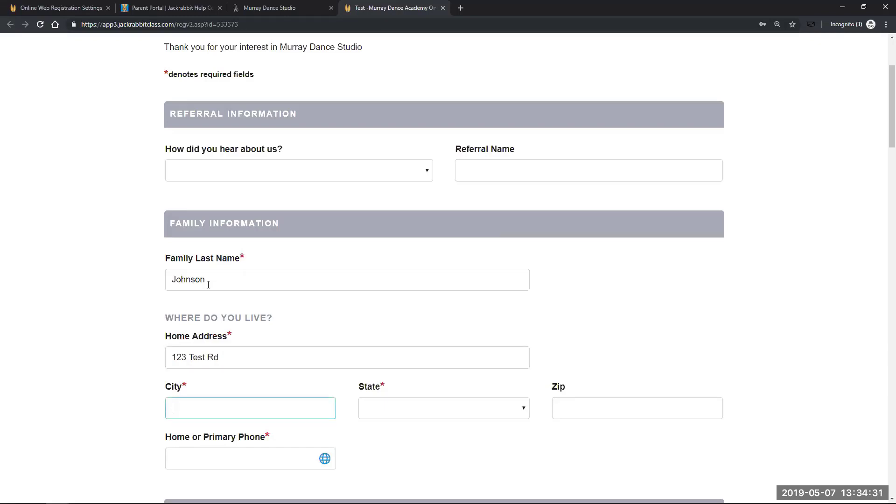
pyautogui.write('Tampa')
pyautogui.press('Tab')
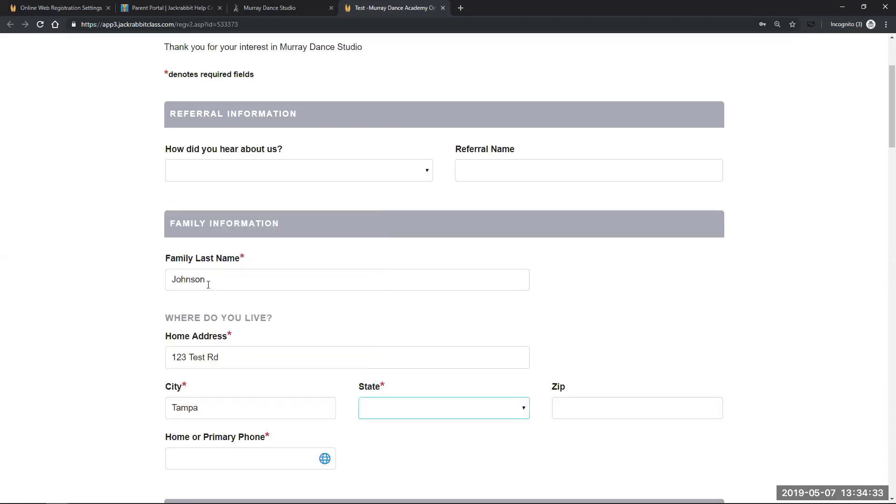
pyautogui.press('Tab')
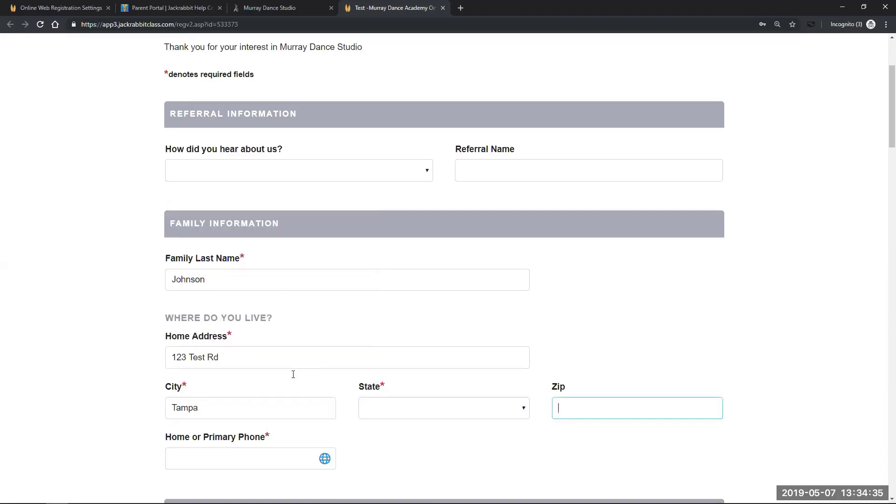
# Set the state to FL, then enter the zip code and primary phone number
pyautogui.click(411, 412)
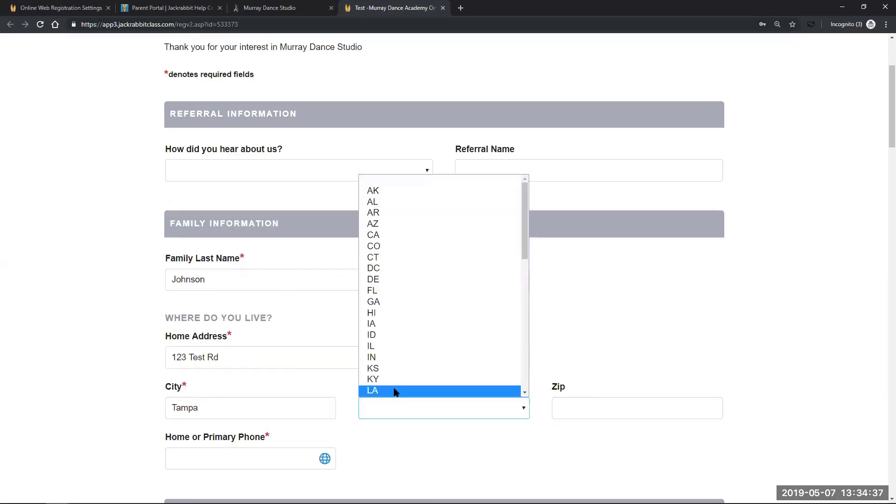
pyautogui.press('f')
pyautogui.press('Return')
pyautogui.press('Tab')
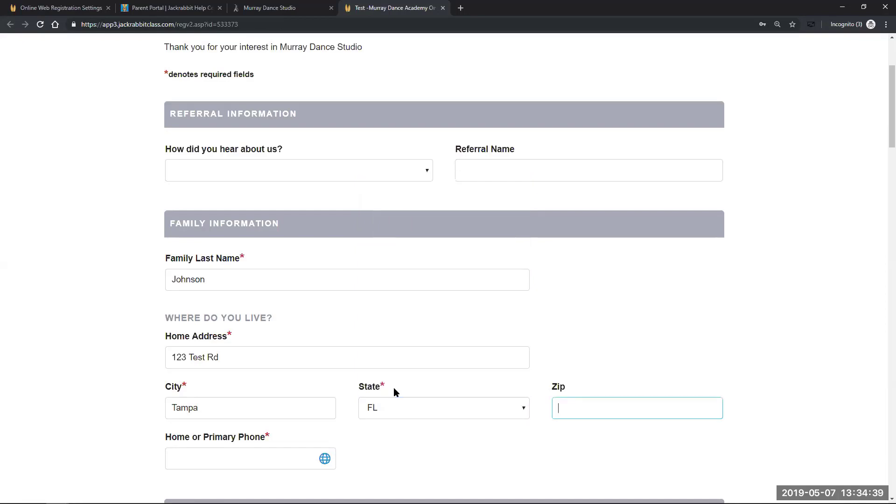
pyautogui.write('12345')
pyautogui.scroll(-2, 96, 377)
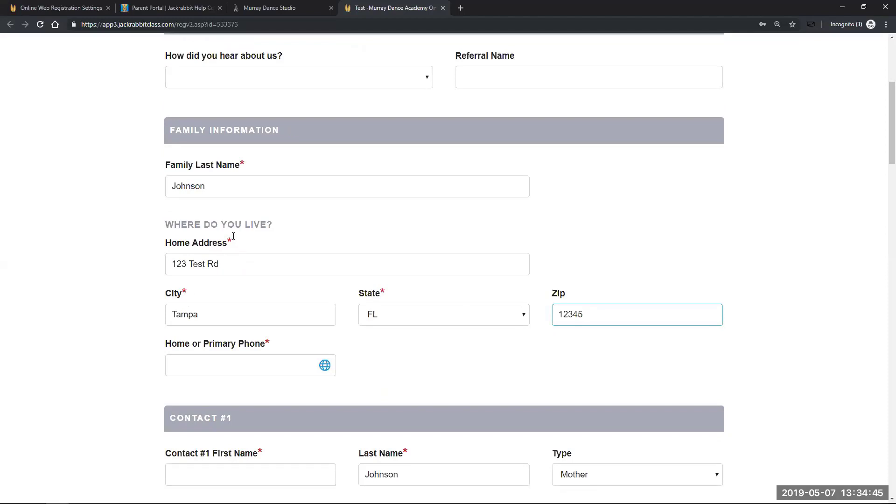
pyautogui.click(195, 361)
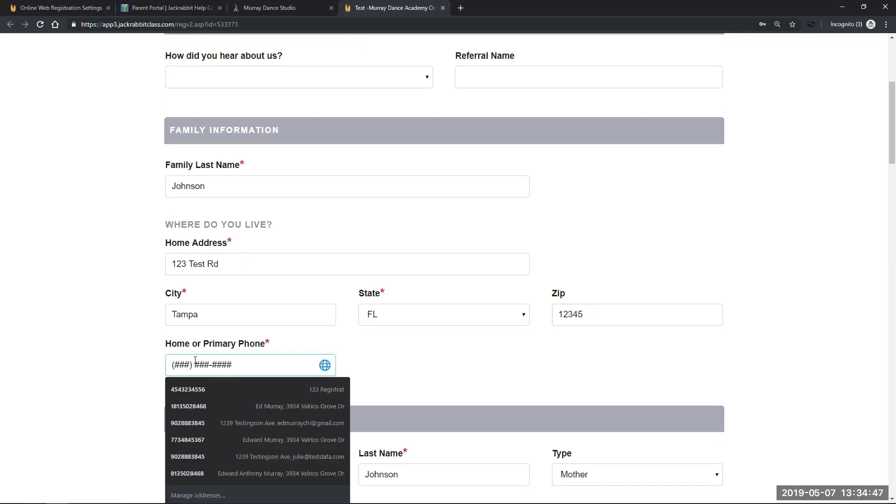
pyautogui.click(50, 354)
pyautogui.scroll(-3, 98, 362)
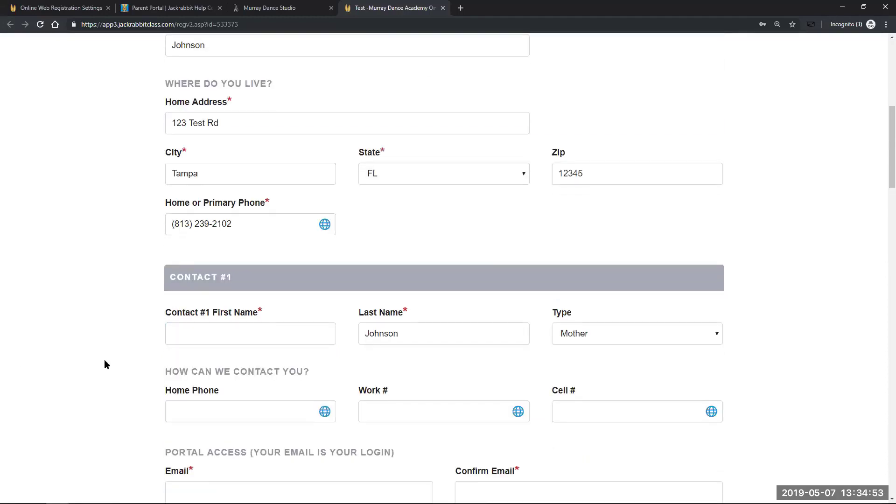
pyautogui.scroll(-1, 105, 364)
# Enter Contact #1's first name
pyautogui.click(230, 282)
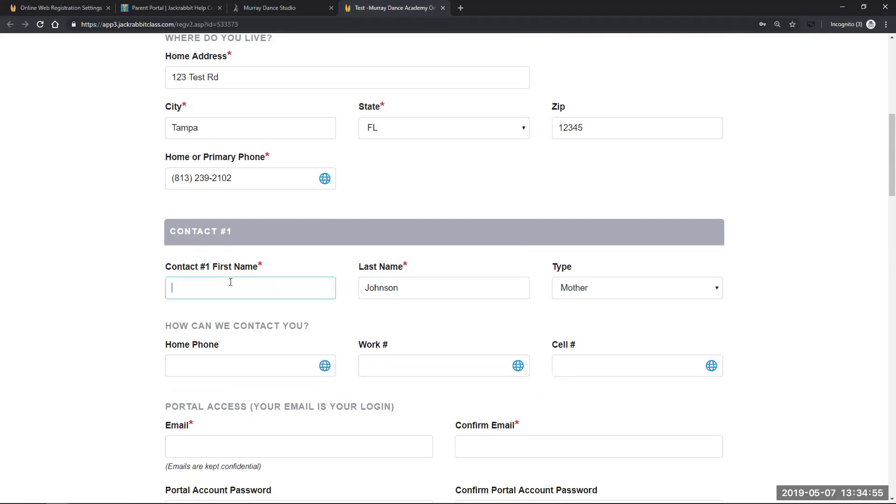
pyautogui.write('DA')
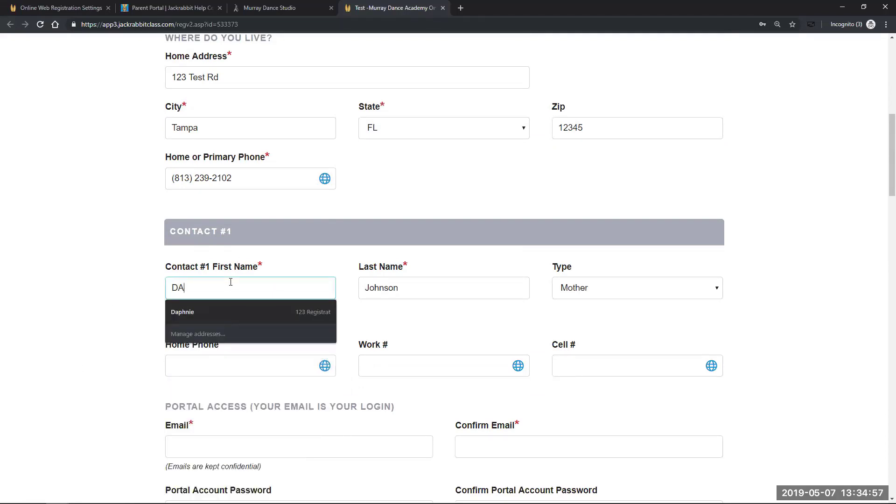
pyautogui.write('vi')
pyautogui.press('BackSpace')
pyautogui.press('BackSpace')
pyautogui.press('BackSpace')
pyautogui.write('aivd')
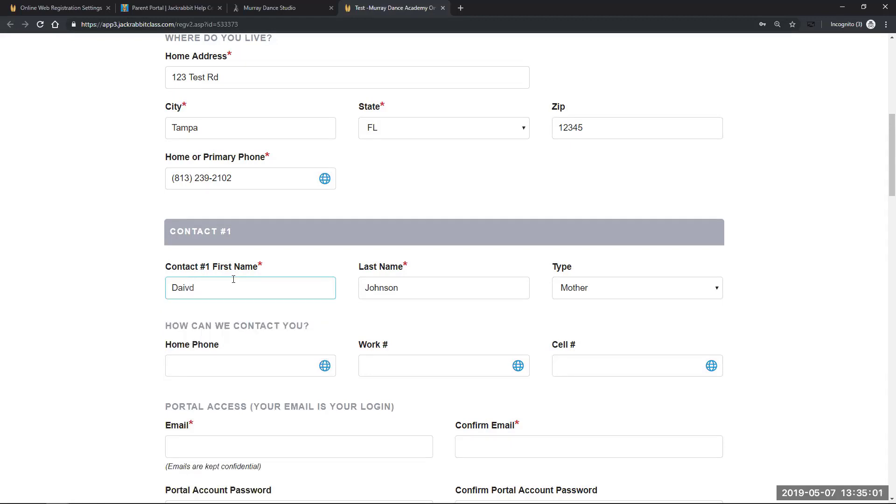
pyautogui.scroll(-2, 129, 353)
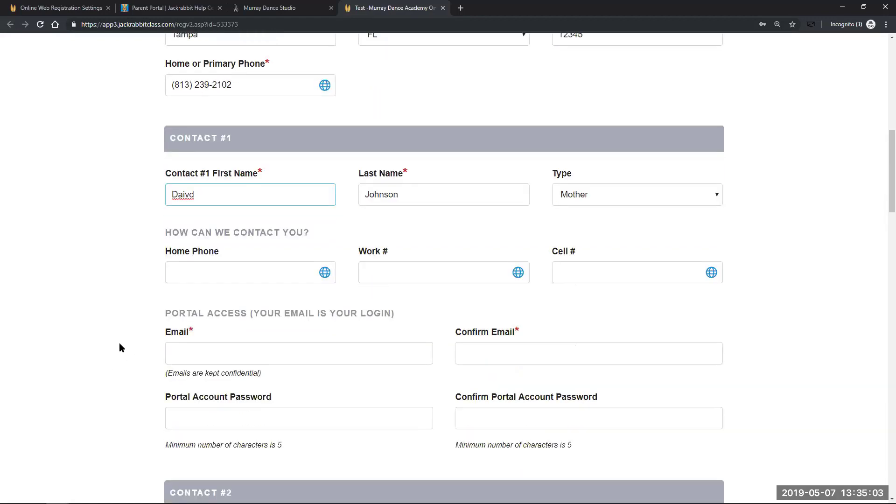
pyautogui.scroll(-1, 119, 347)
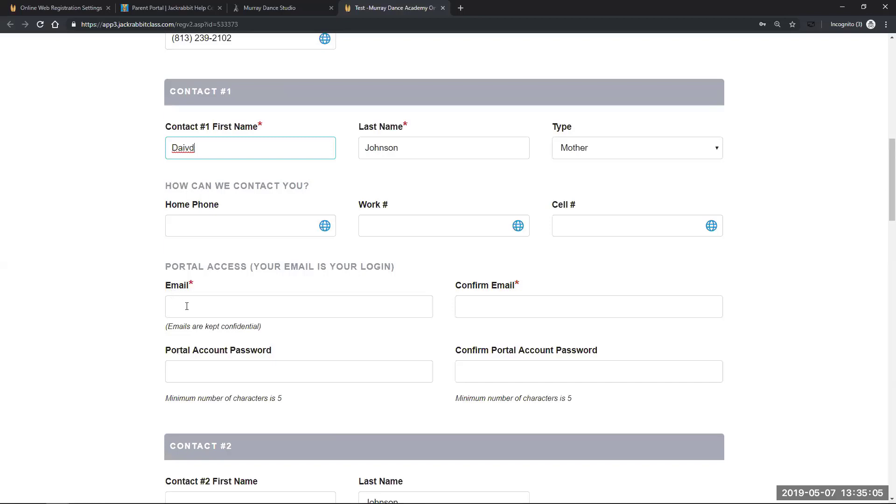
# Enter Contact #1's e-mail address and repeat it in Confirm Email
pyautogui.click(186, 306)
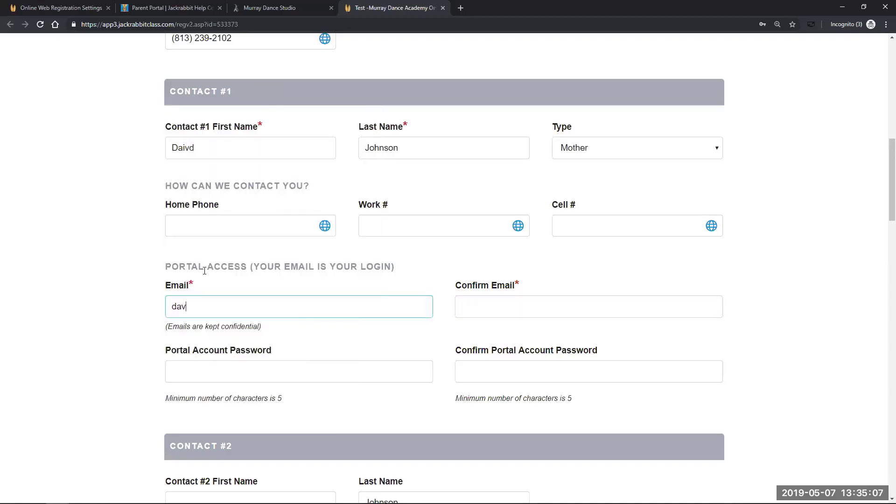
pyautogui.press('Tab')
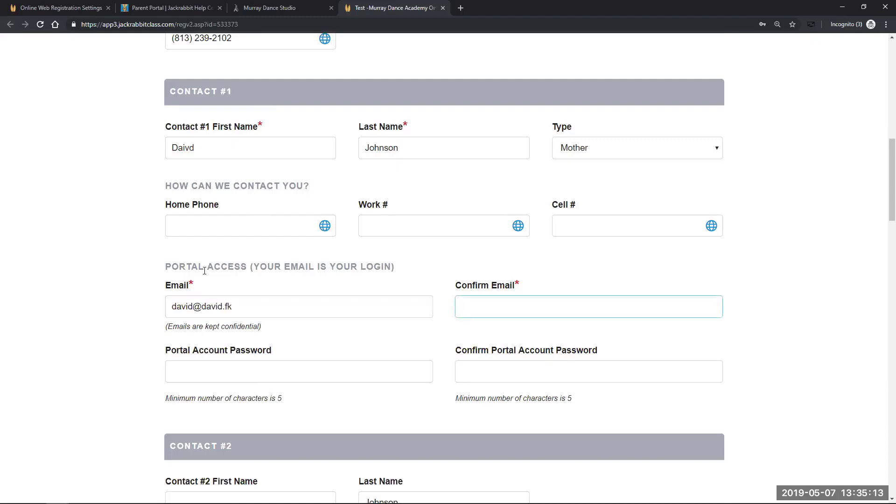
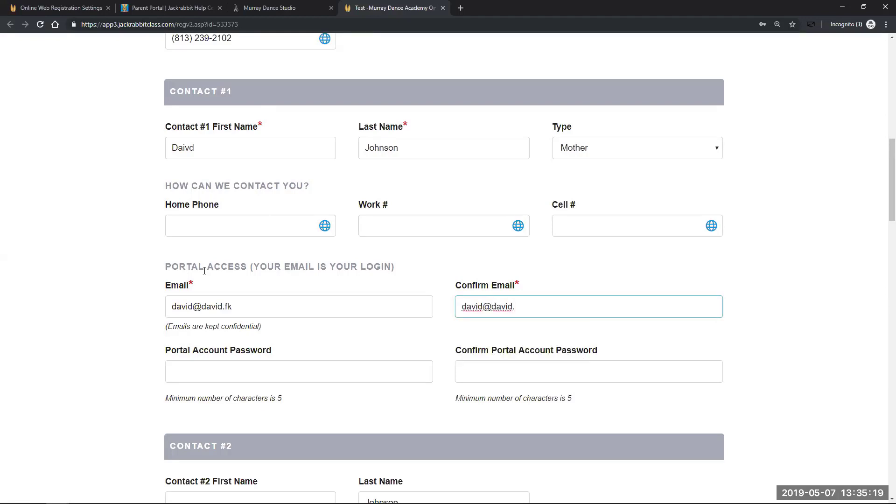
# Type a portal account password, retyping it after two false starts
pyautogui.press('Tab')
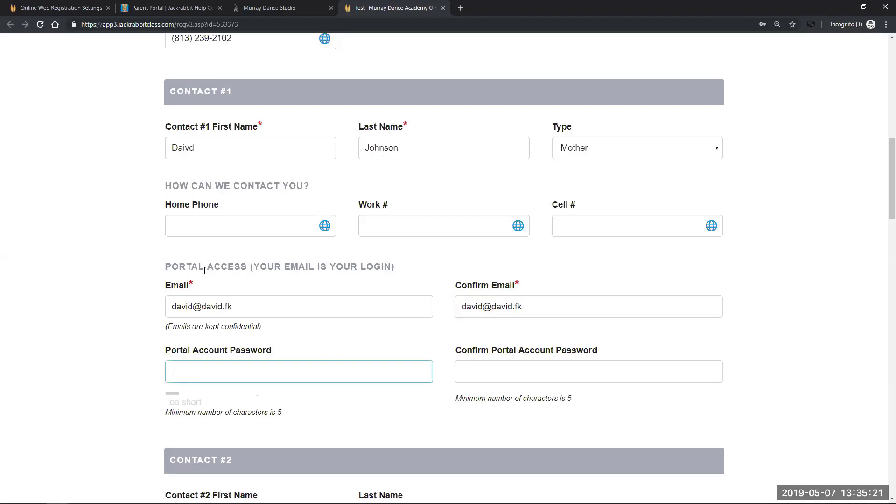
pyautogui.write('•••••')
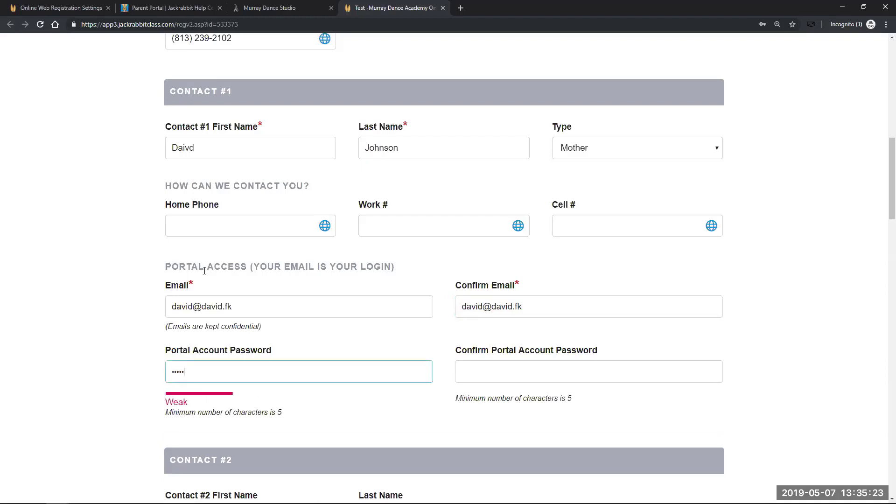
pyautogui.press('BackSpace')
pyautogui.press('BackSpace')
pyautogui.press('BackSpace')
pyautogui.press('BackSpace')
pyautogui.press('BackSpace')
pyautogui.write('••')
pyautogui.press('BackSpace')
pyautogui.press('BackSpace')
pyautogui.press('BackSpace')
pyautogui.press('BackSpace')
pyautogui.write('••••••••')
pyautogui.press('Tab')
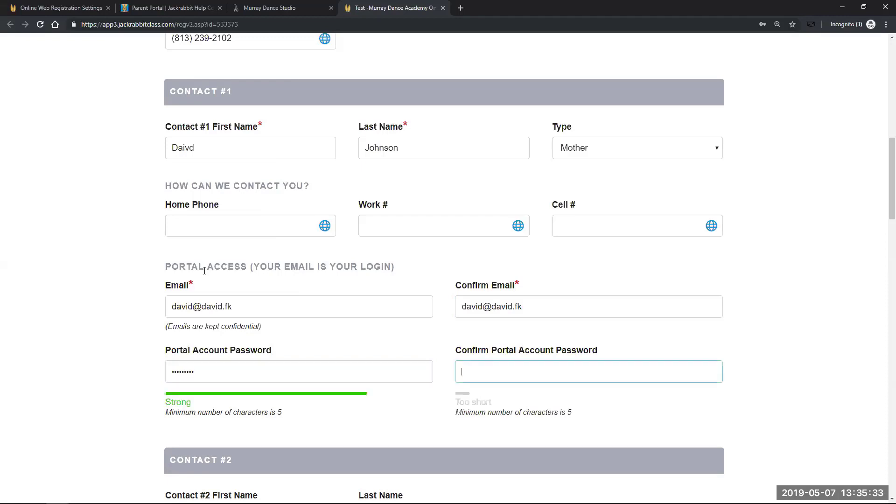
pyautogui.write('••••••••')
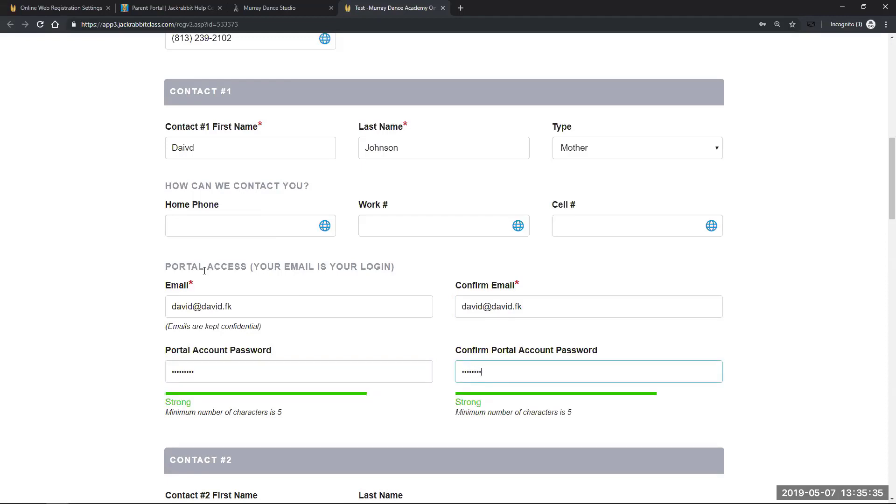
pyautogui.scroll(-4, 254, 306)
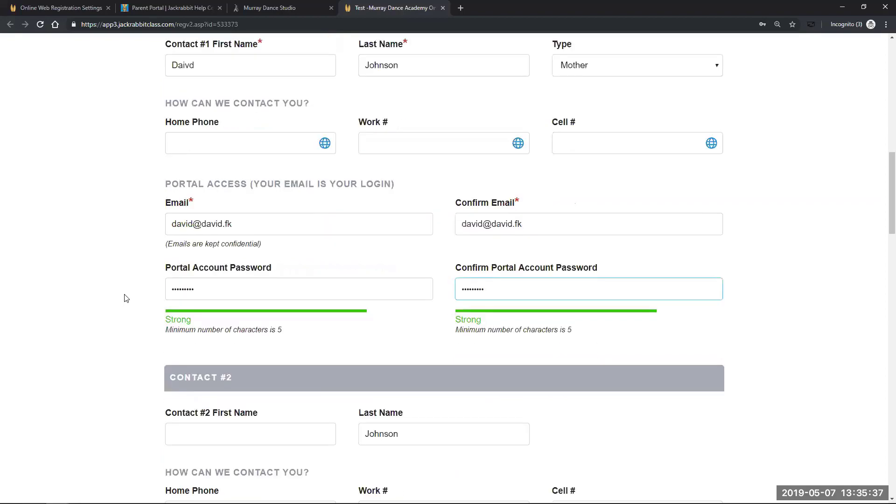
# Enter Student #1's first name and choose Female for Student Gender
pyautogui.click(184, 333)
pyautogui.doubleClick(138, 303)
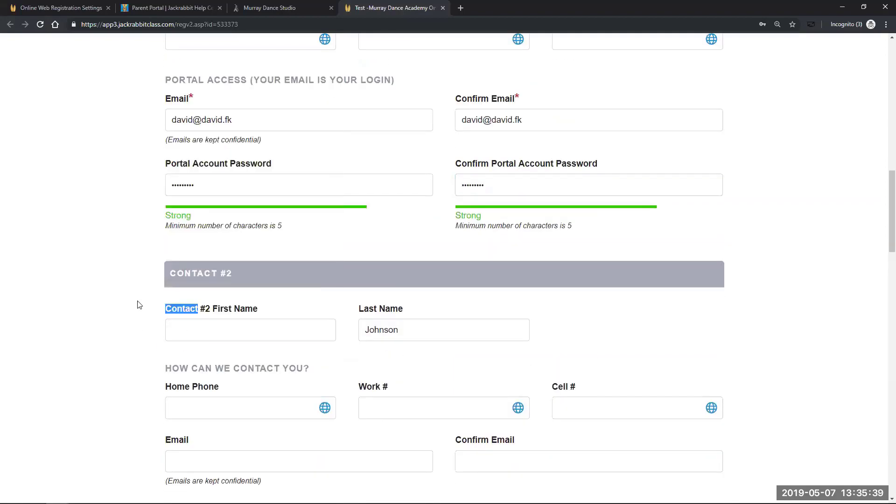
pyautogui.scroll(-3, 135, 335)
pyautogui.scroll(-3, 143, 337)
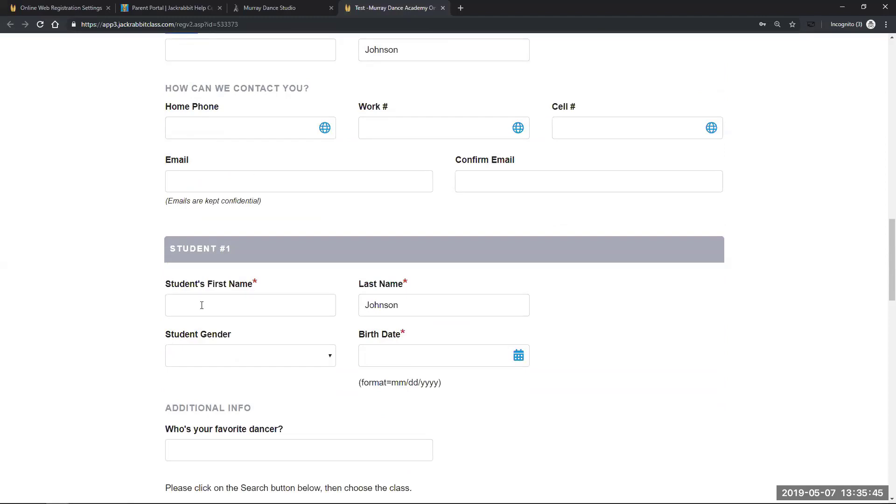
pyautogui.click(186, 305)
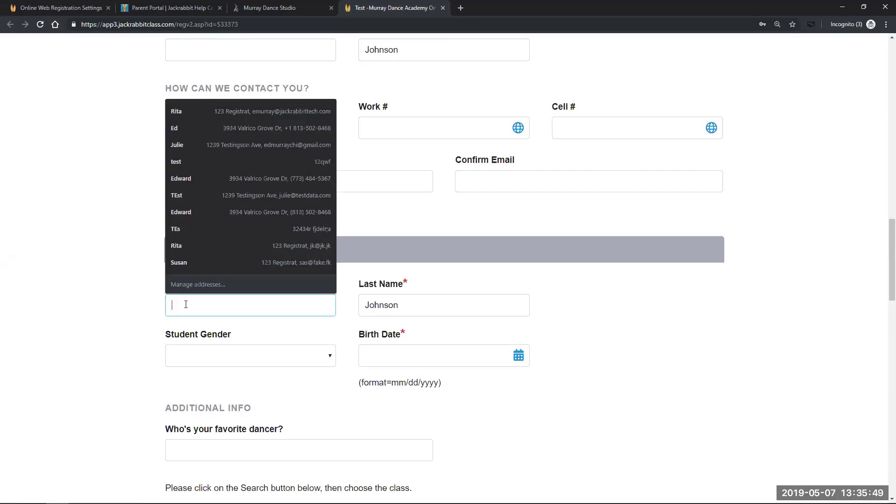
pyautogui.write('Jill')
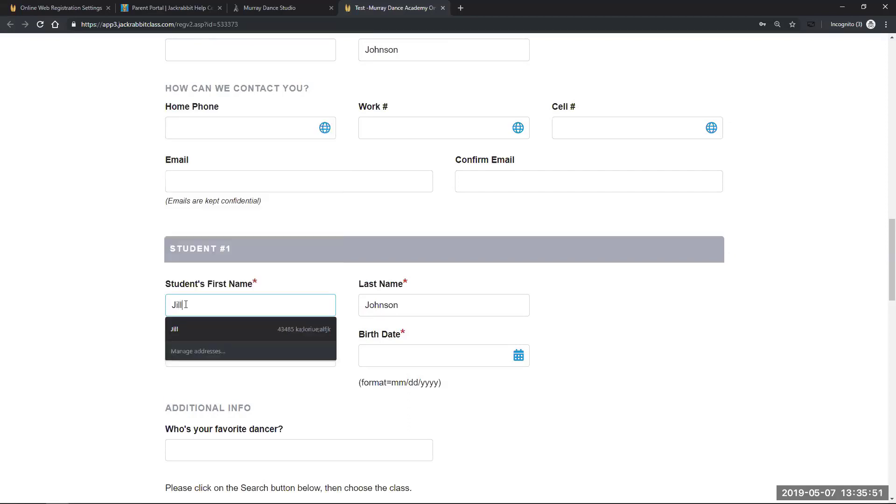
pyautogui.press('Tab')
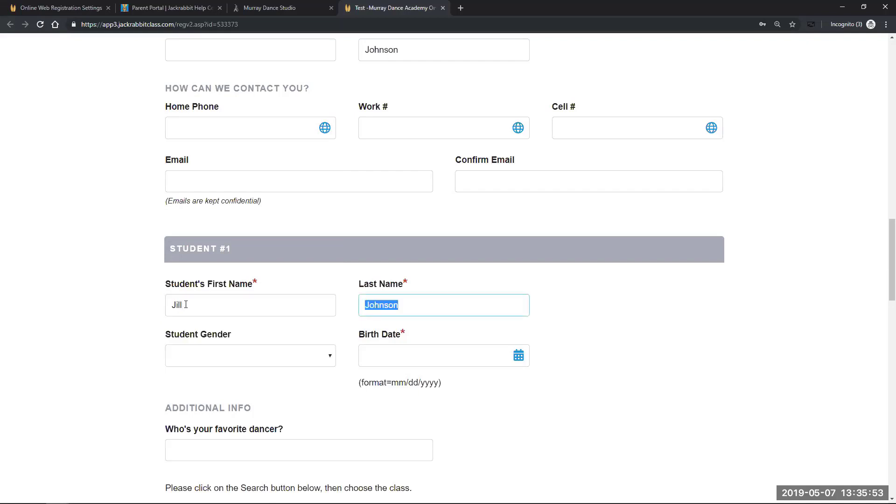
pyautogui.click(330, 356)
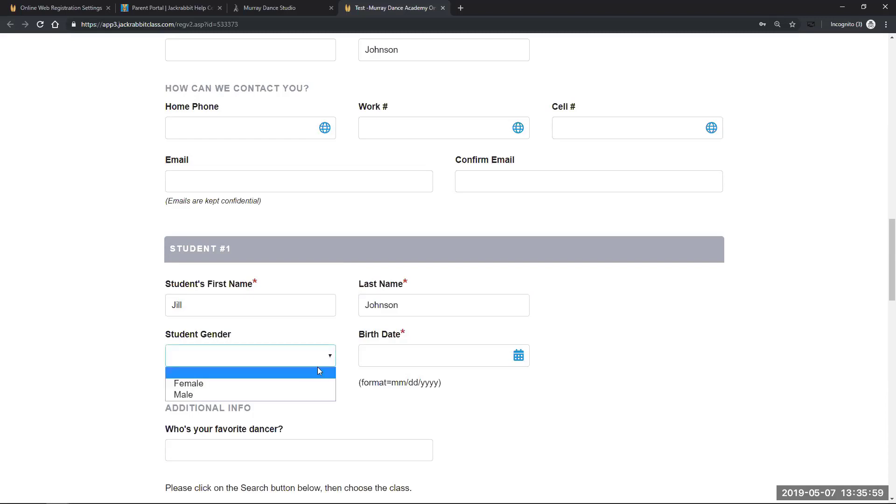
pyautogui.click(301, 388)
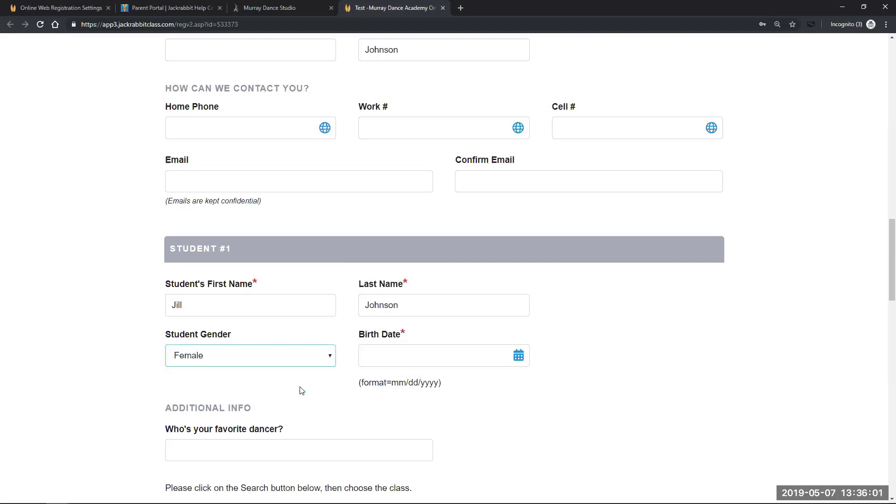
# Pick April 30, 2014 from the Birth Date calendar, stepping back five years to 2014
pyautogui.click(519, 359)
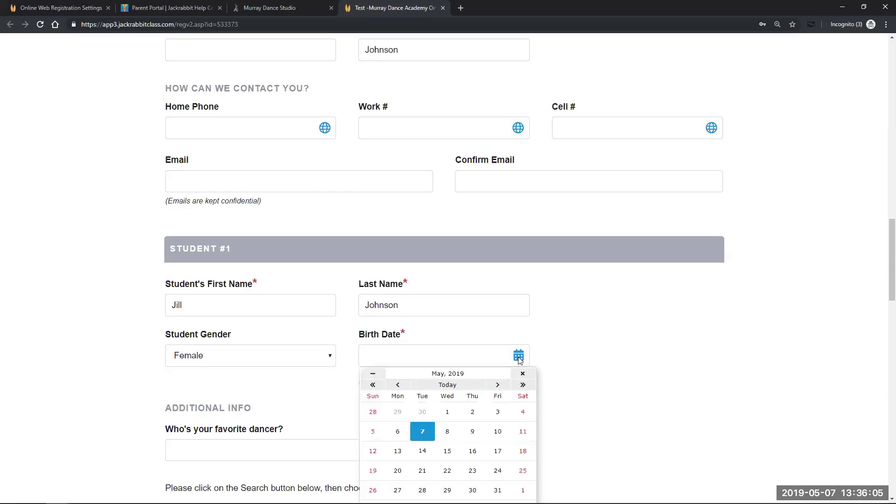
pyautogui.click(372, 387)
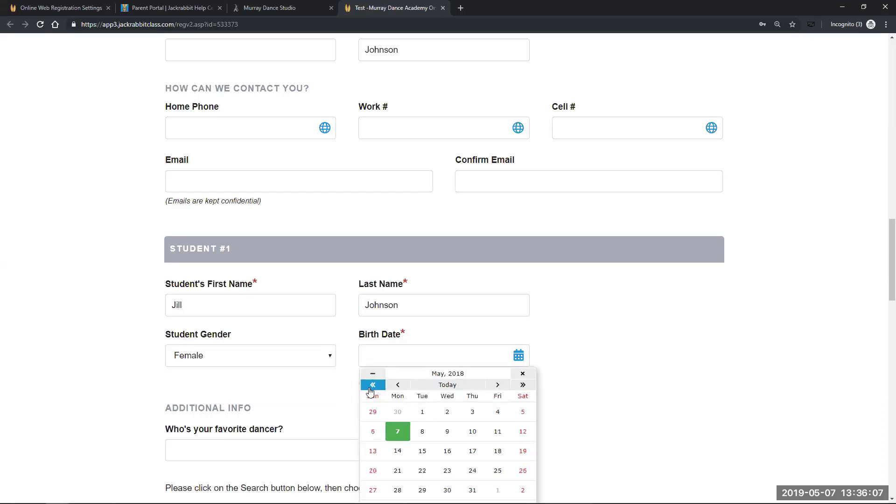
pyautogui.click(372, 388)
pyautogui.click(373, 387)
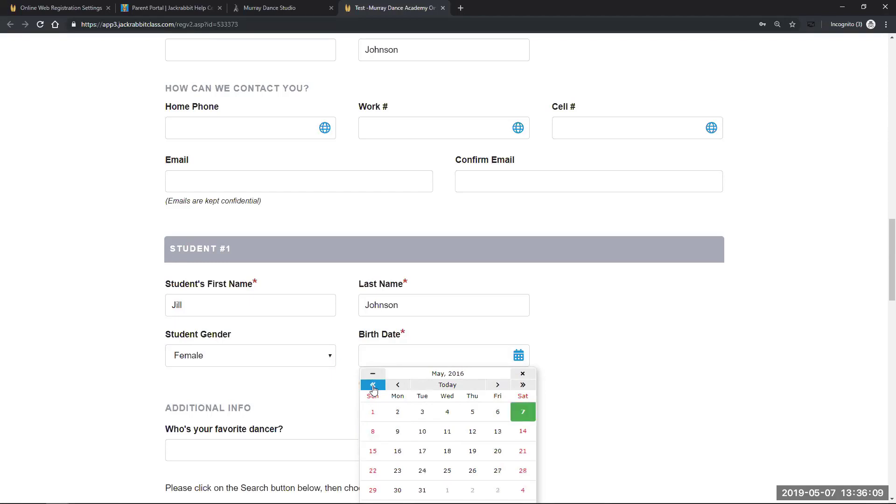
pyautogui.click(373, 387)
pyautogui.click(372, 387)
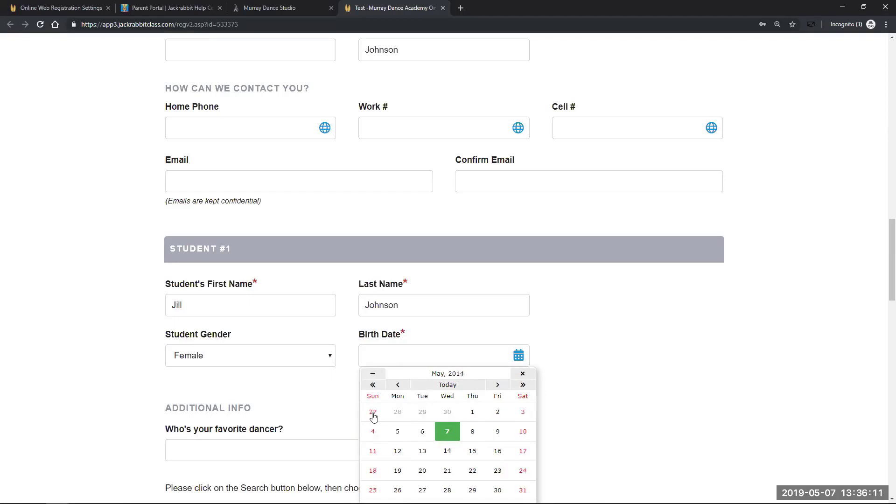
pyautogui.click(441, 415)
pyautogui.scroll(-3, 588, 376)
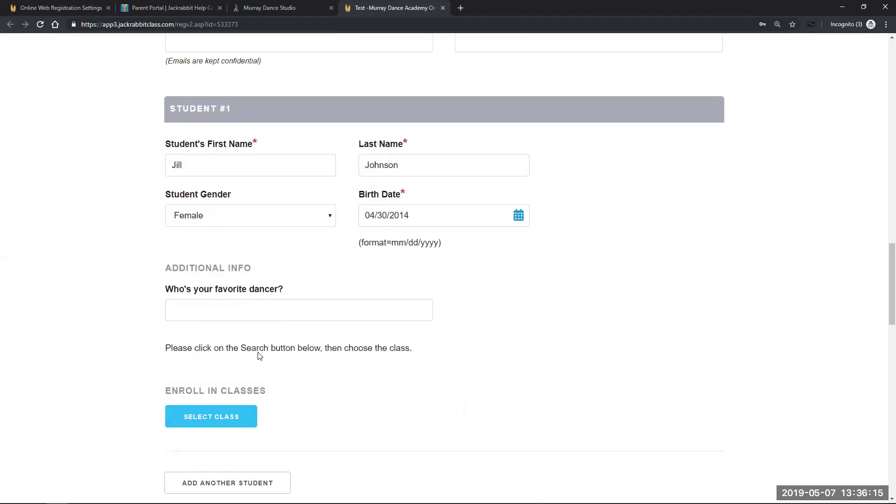
pyautogui.scroll(-1, 95, 345)
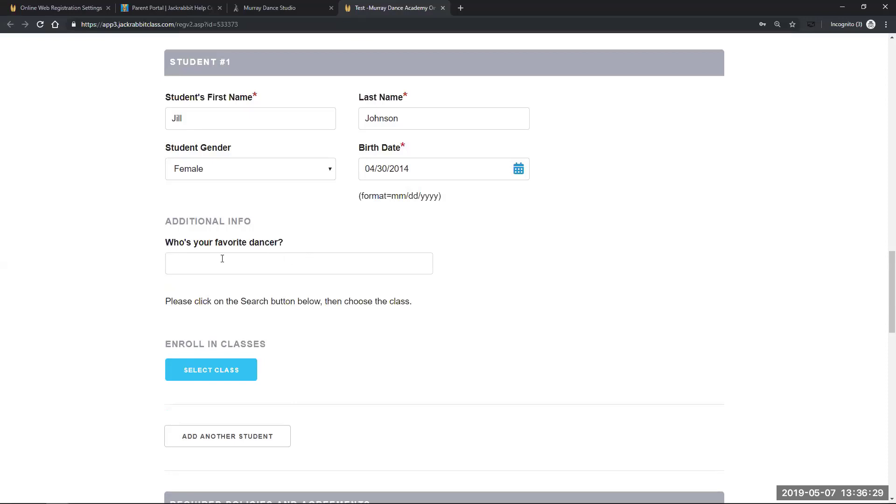
pyautogui.click(173, 8)
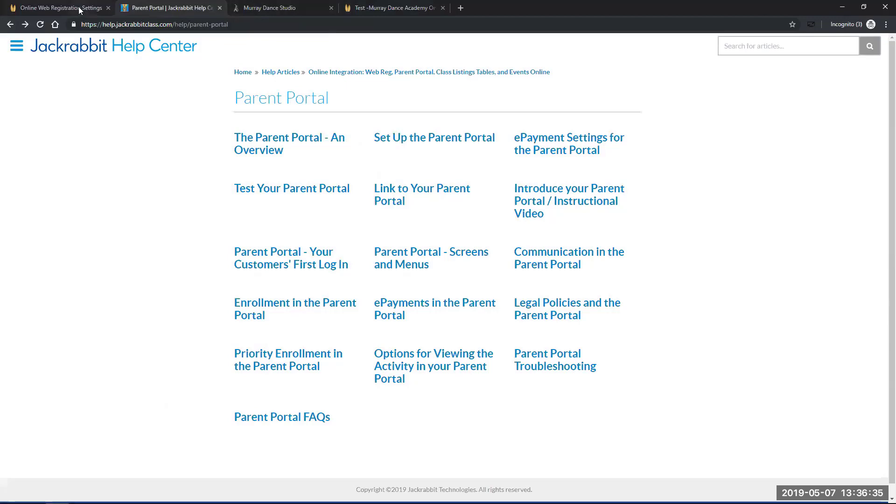
pyautogui.click(79, 9)
pyautogui.scroll(-8, 459, 302)
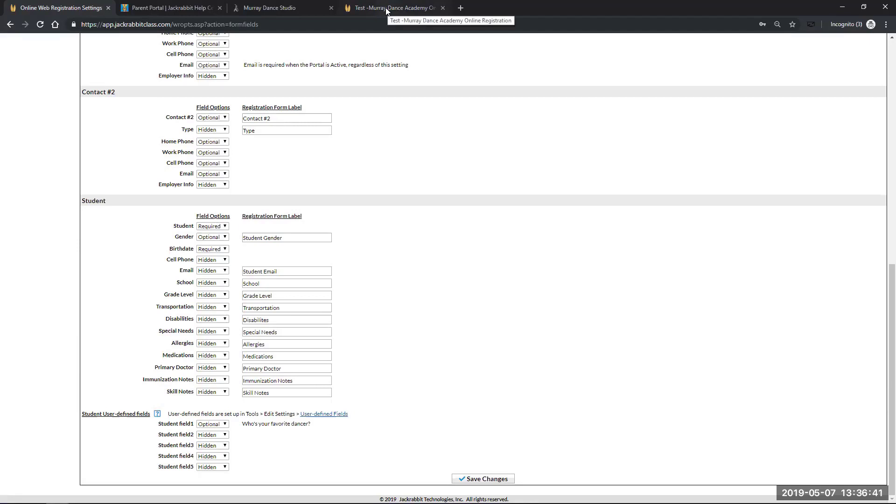
pyautogui.click(366, 7)
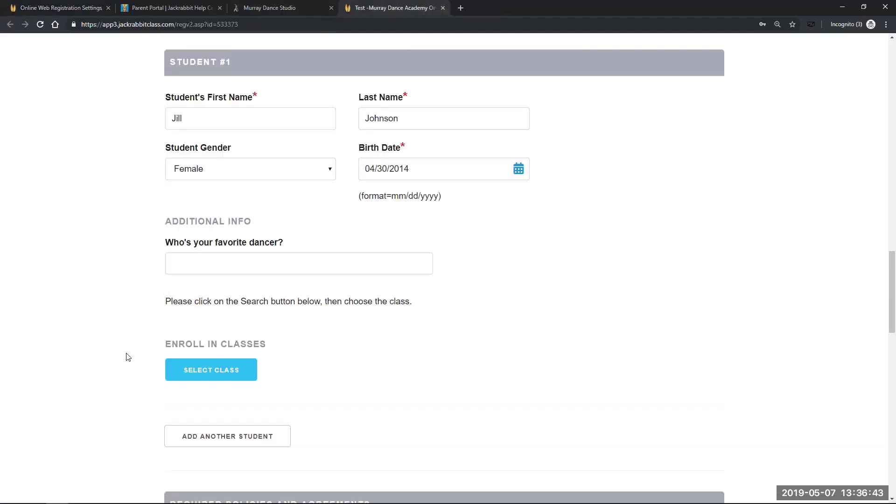
# Open SELECT CLASS under Enroll in Classes to list the 2019 Summer class openings
pyautogui.scroll(-2, 130, 353)
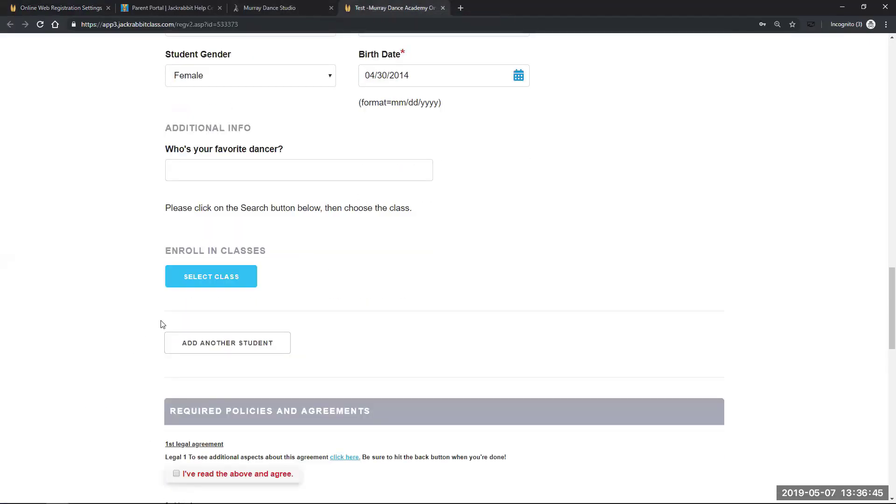
pyautogui.click(201, 278)
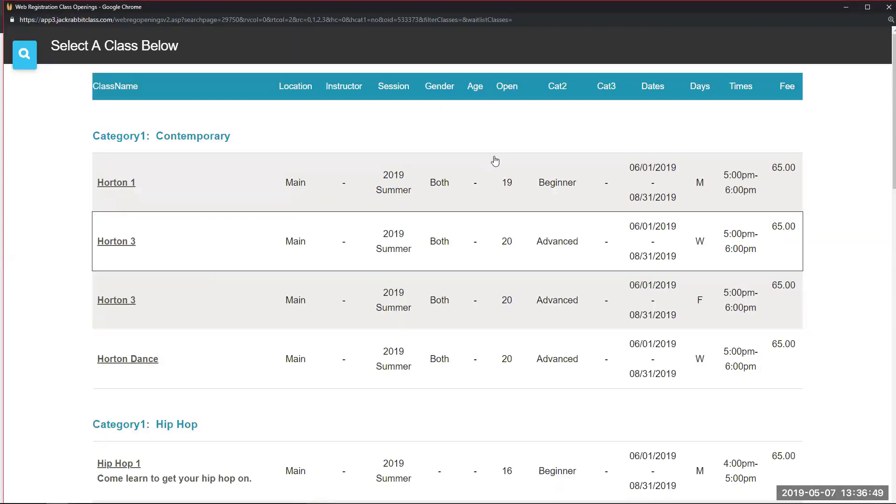
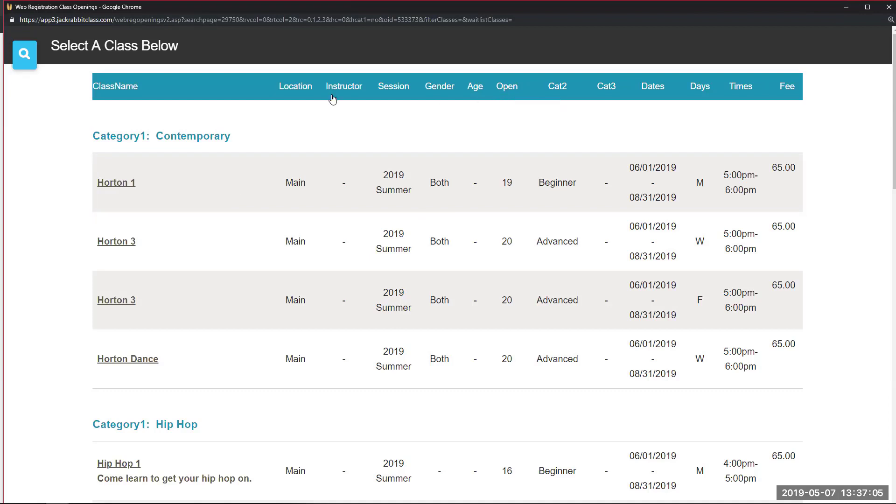
# Add the Horton 1 class from the 2019 Summer openings to the student's enrollment
pyautogui.click(710, 172)
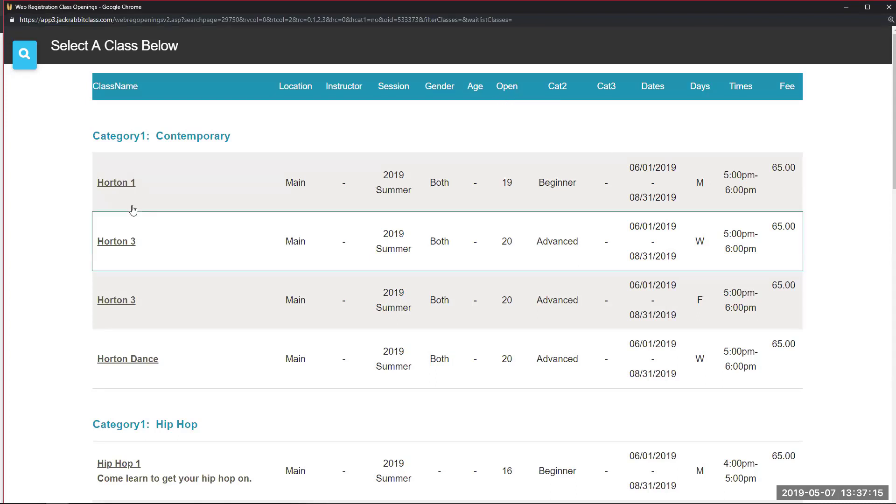
pyautogui.click(122, 185)
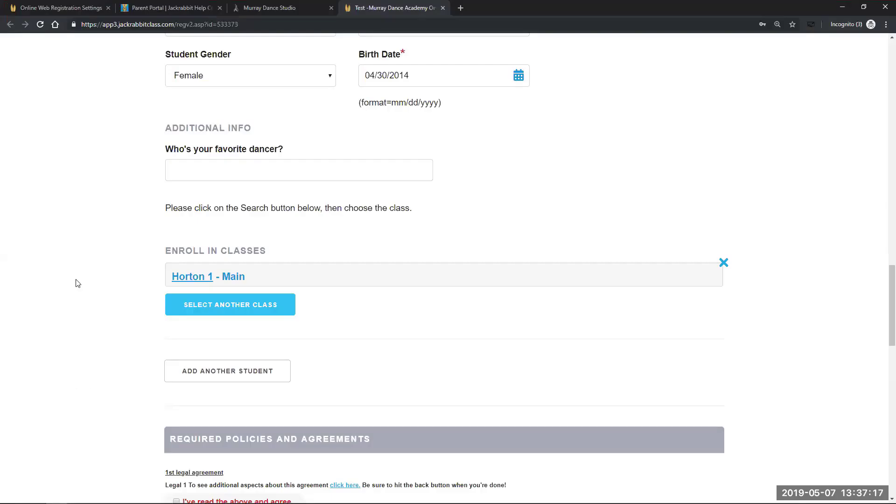
# Agree to all three legal agreements, checking the first agreement's additional details page
pyautogui.scroll(-3, 74, 290)
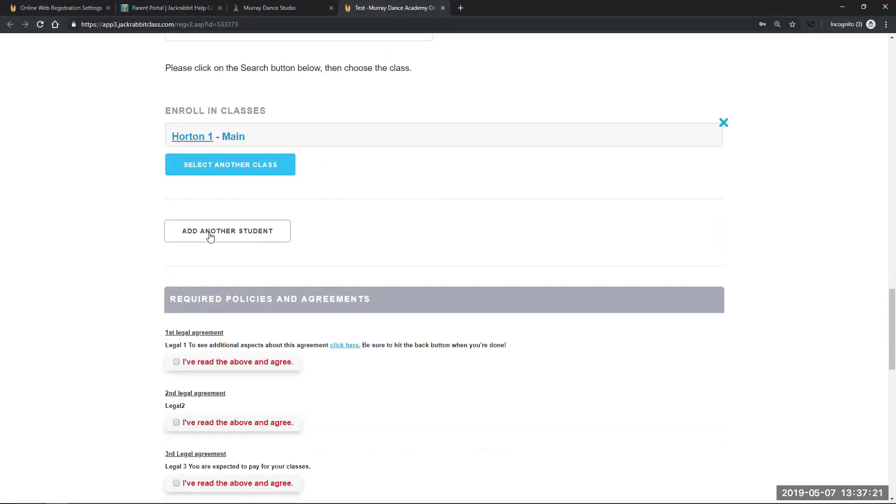
pyautogui.scroll(-2, 151, 319)
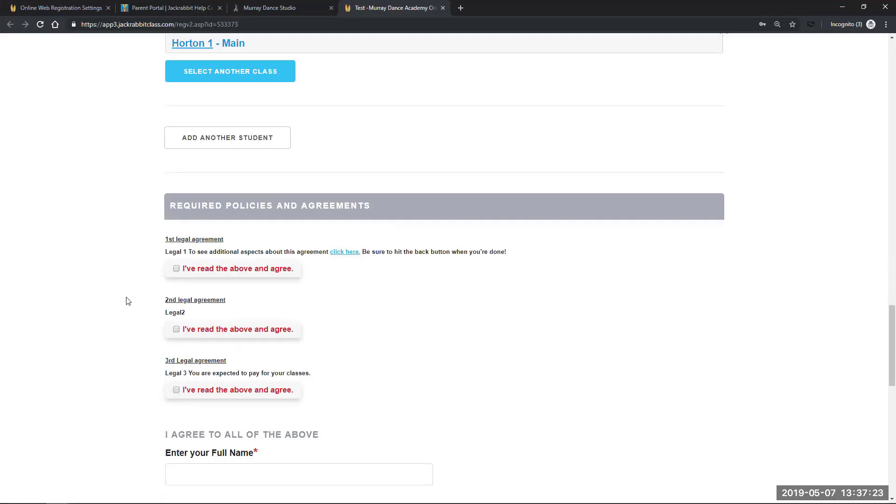
pyautogui.scroll(-1, 103, 335)
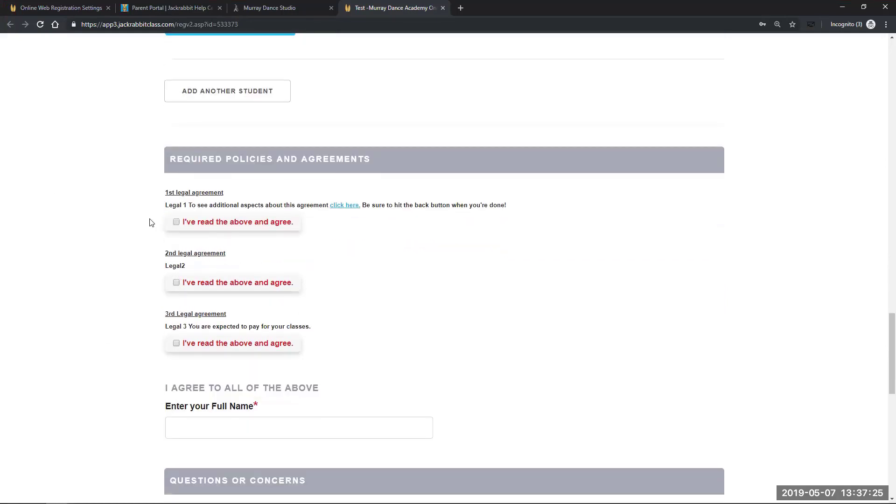
pyautogui.click(176, 222)
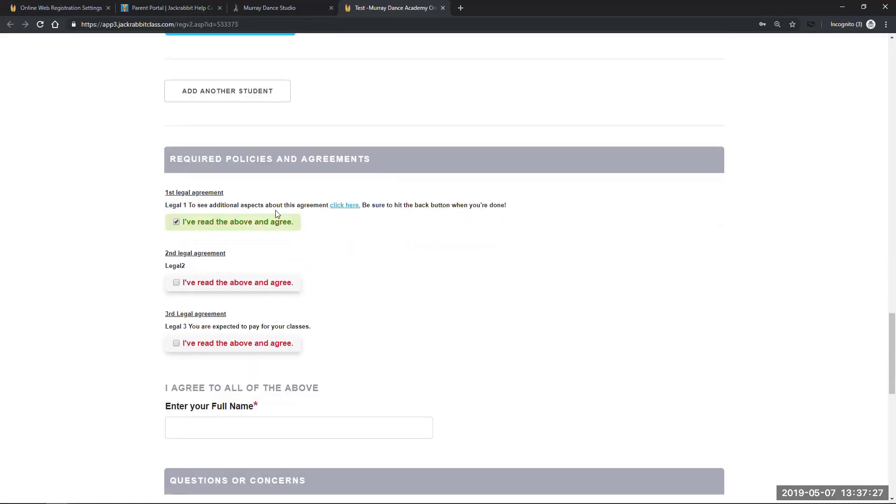
pyautogui.click(345, 206)
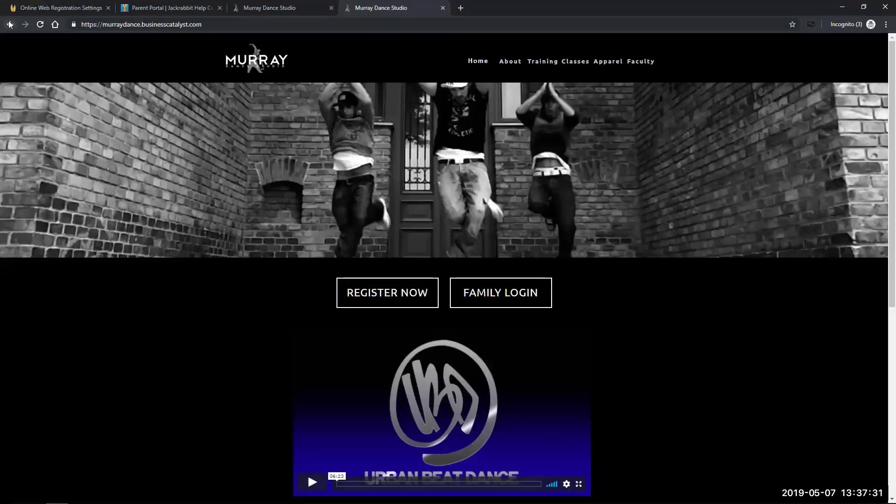
pyautogui.click(10, 24)
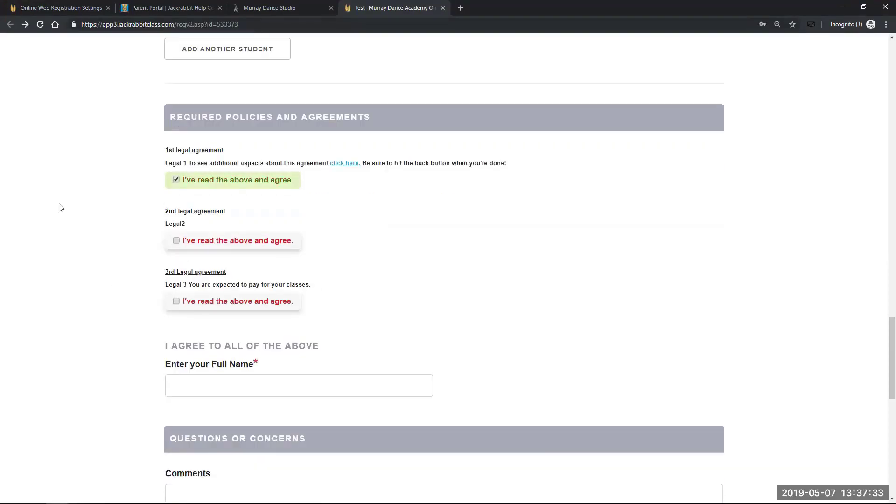
pyautogui.click(180, 241)
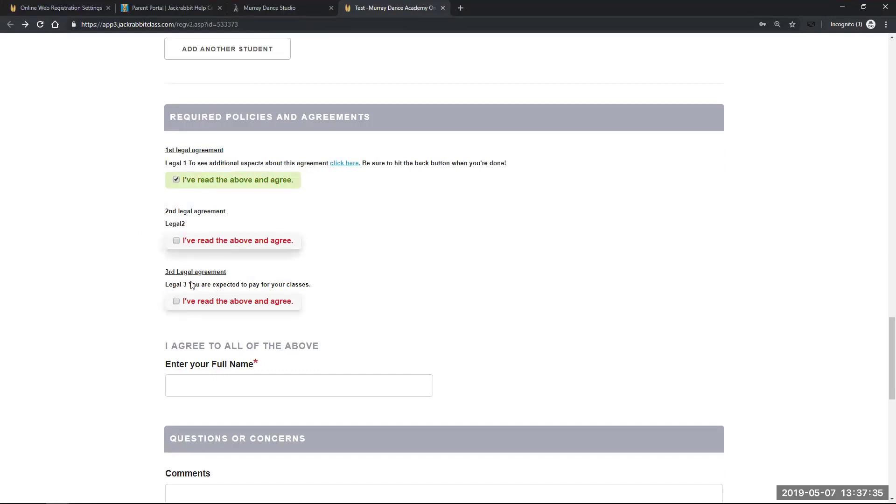
pyautogui.click(181, 302)
# Enter the parent's full name as signature and submit the registration
pyautogui.click(243, 387)
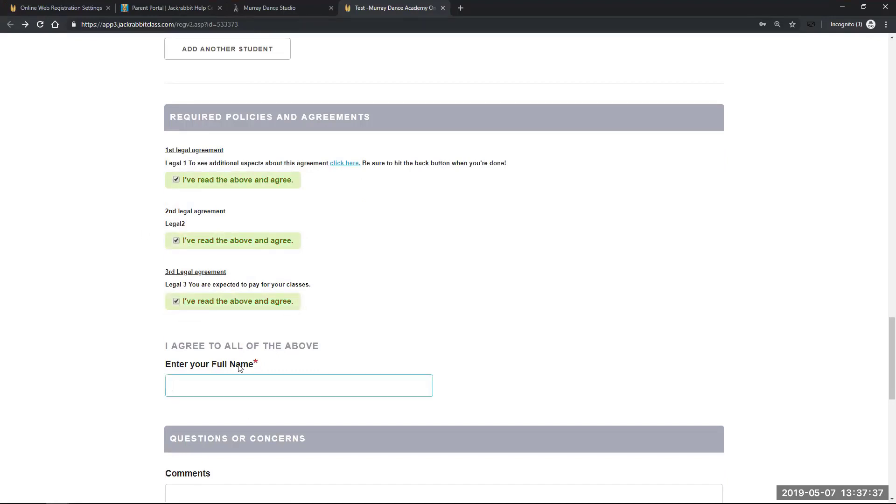
pyautogui.scroll(-4, 176, 404)
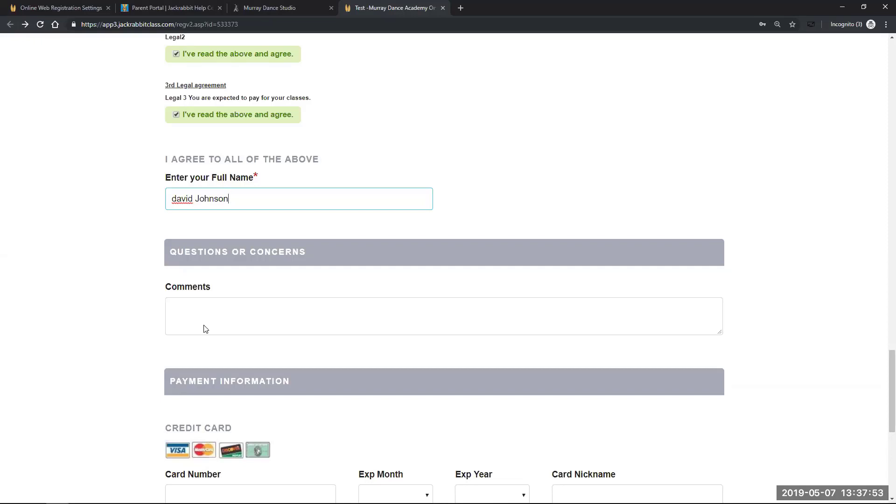
pyautogui.scroll(-1, 100, 381)
pyautogui.scroll(-2, 99, 381)
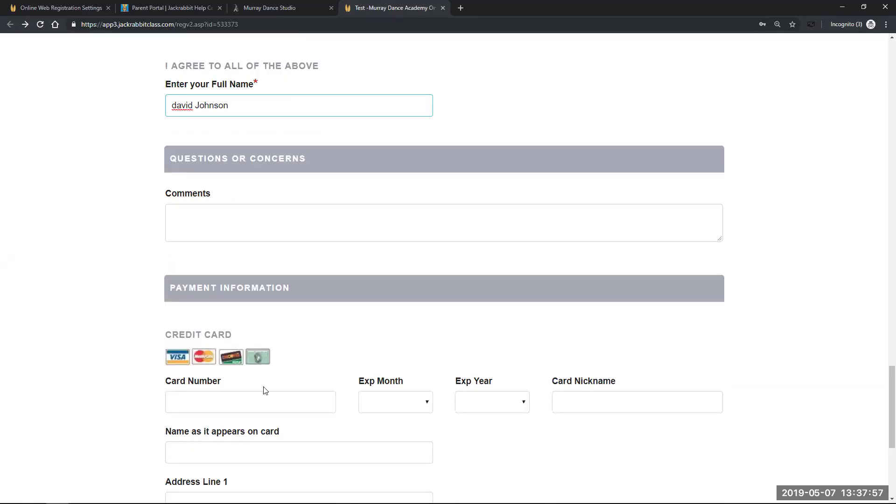
pyautogui.scroll(-4, 112, 422)
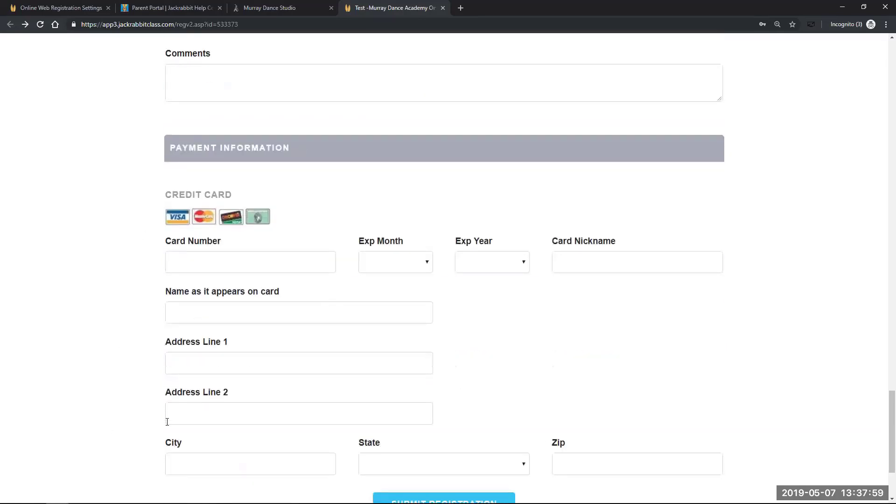
pyautogui.scroll(-2, 116, 371)
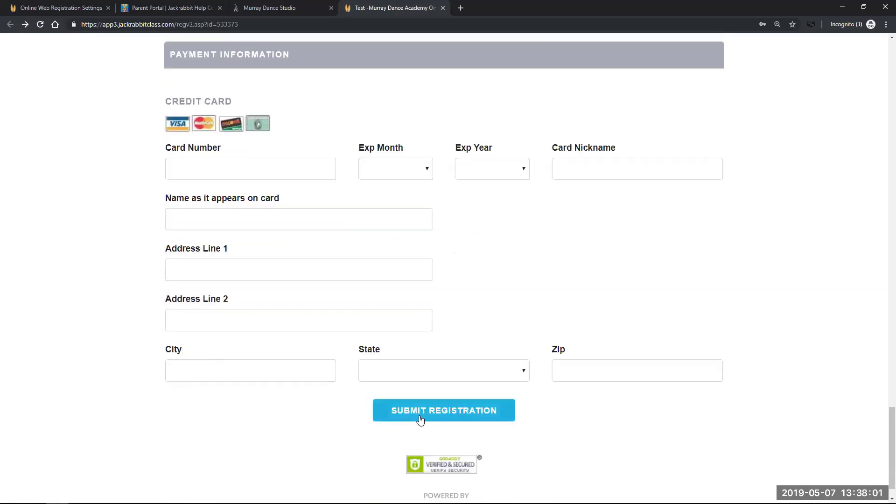
pyautogui.click(448, 411)
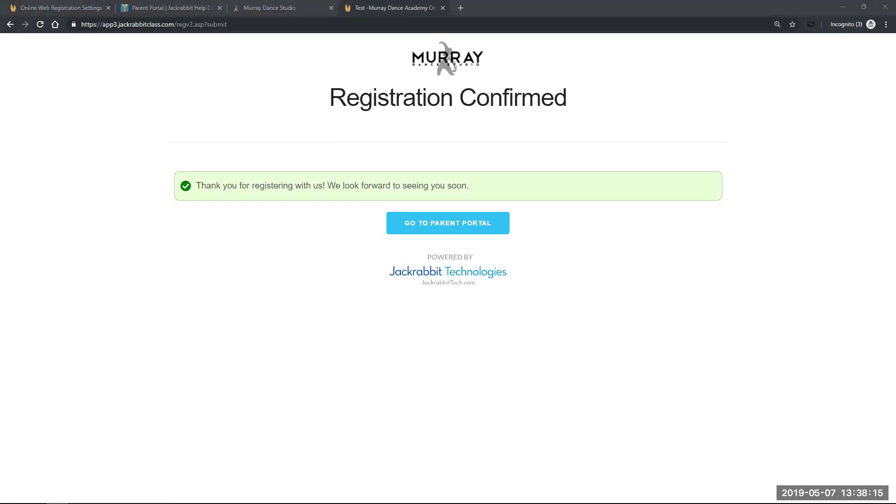
# View the 'Welcome to the family!' page full screen, then close it and the test registration
pyautogui.moveTo(333, 60); pyautogui.dragTo(697, 24)
pyautogui.click(730, 22)
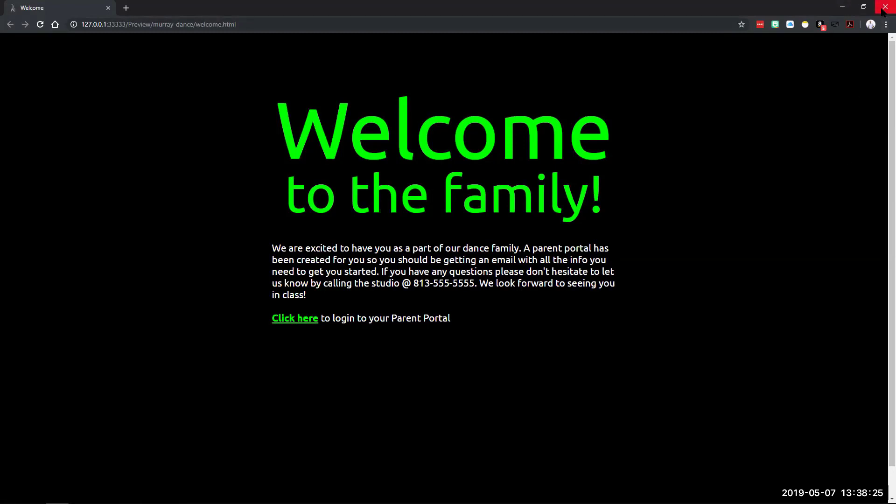
pyautogui.click(883, 8)
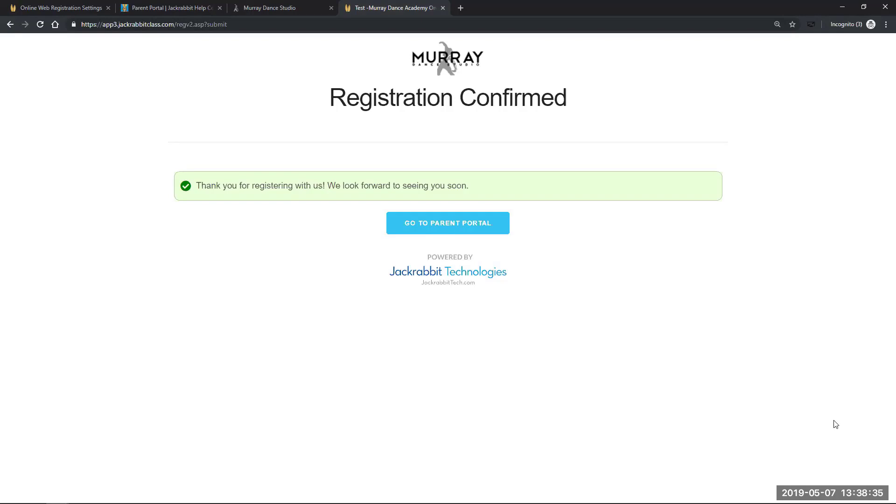
pyautogui.click(442, 8)
# Return to Online Web Registration Settings and open Parent Portal from the Tools menu
pyautogui.click(42, 8)
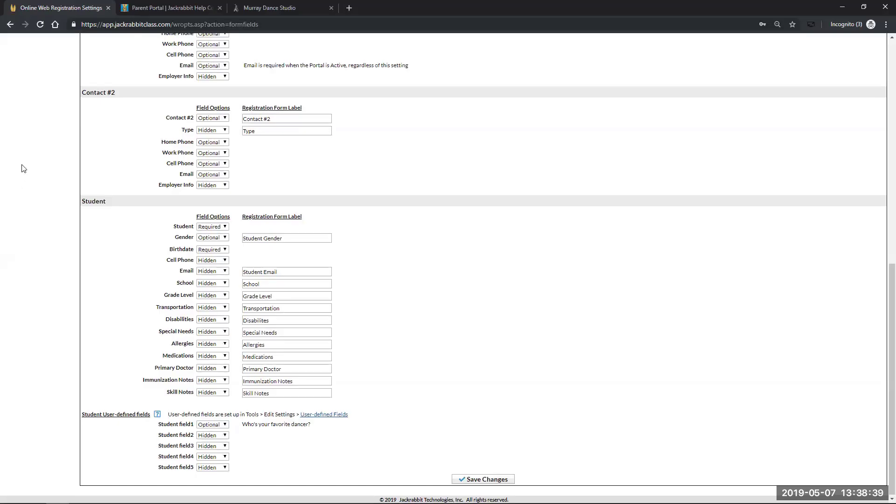
pyautogui.scroll(10, 22, 166)
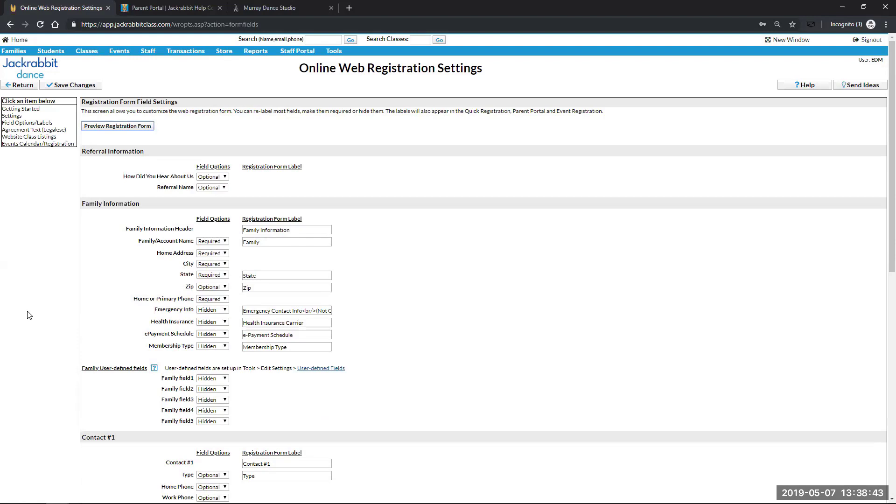
pyautogui.moveTo(332, 50)
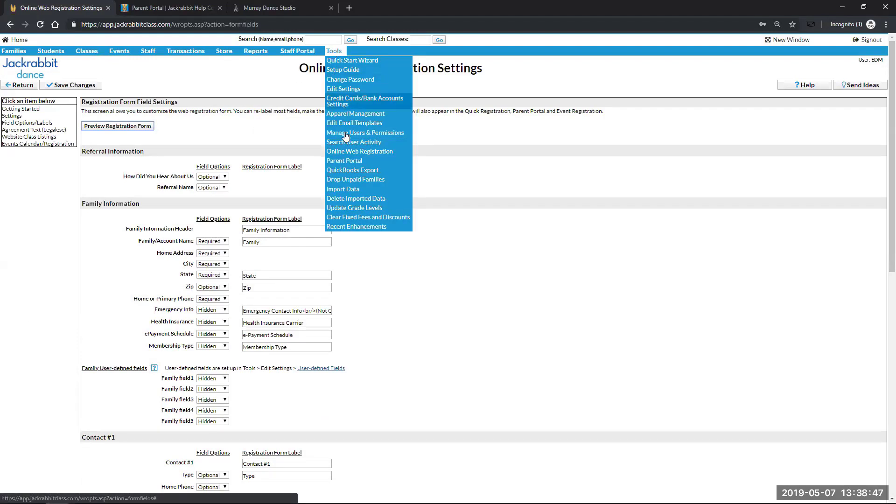
pyautogui.click(346, 163)
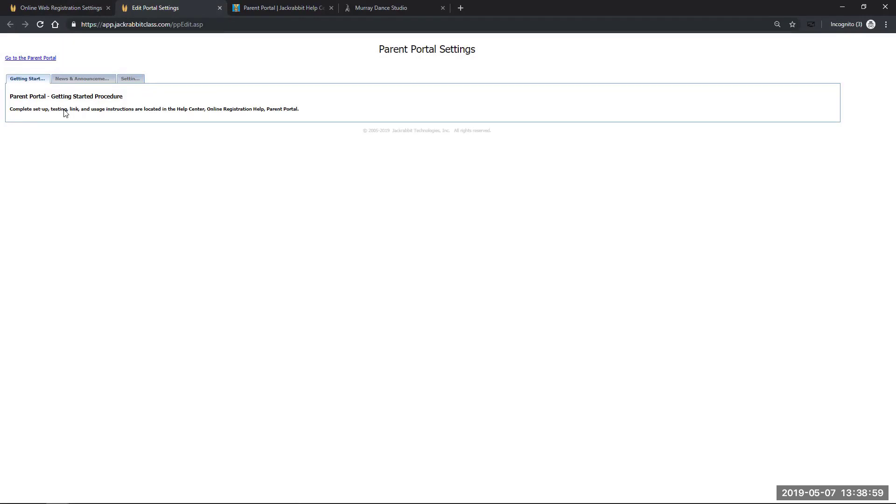
# Inspect the family login announcement without changes, then show the portal's general Settings section
pyautogui.click(80, 82)
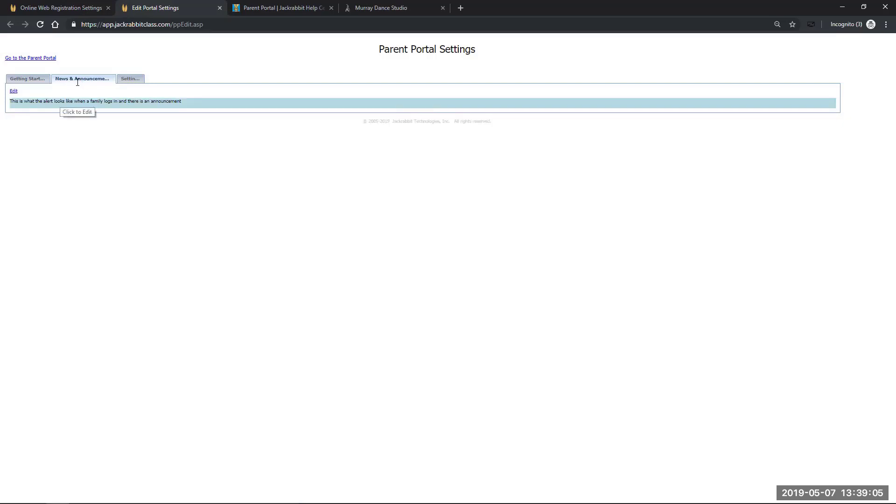
pyautogui.click(183, 101)
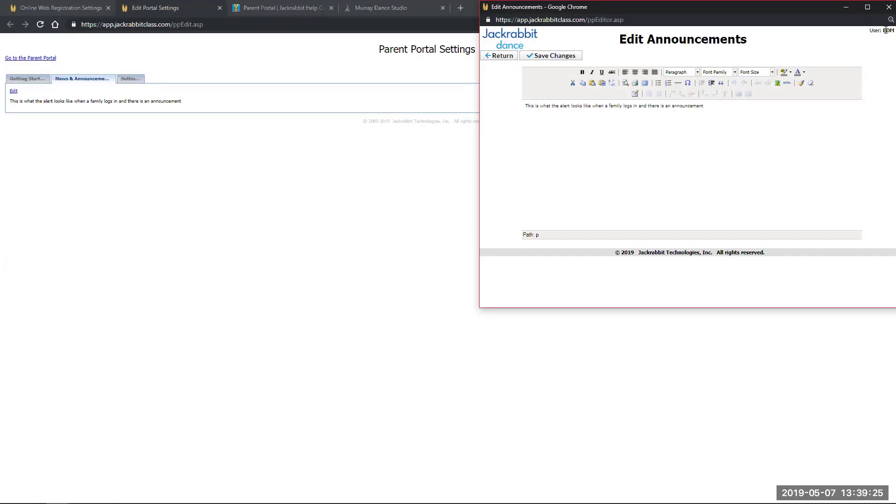
pyautogui.click(889, 7)
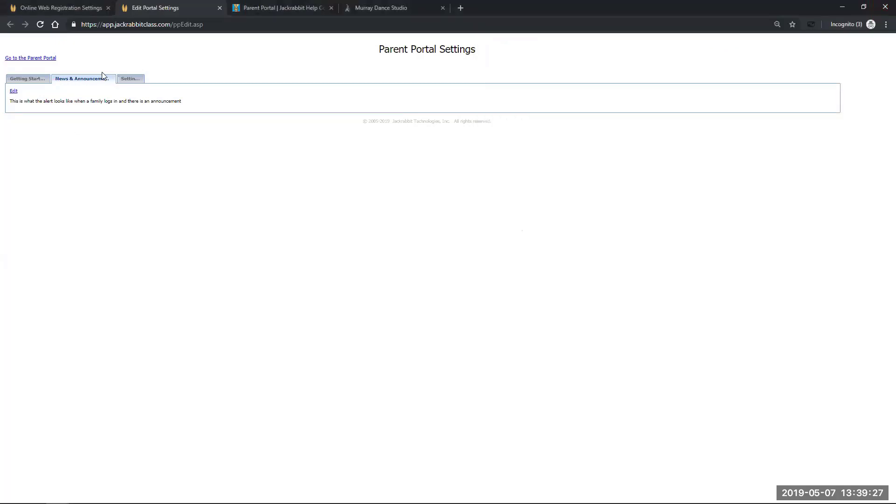
pyautogui.click(130, 79)
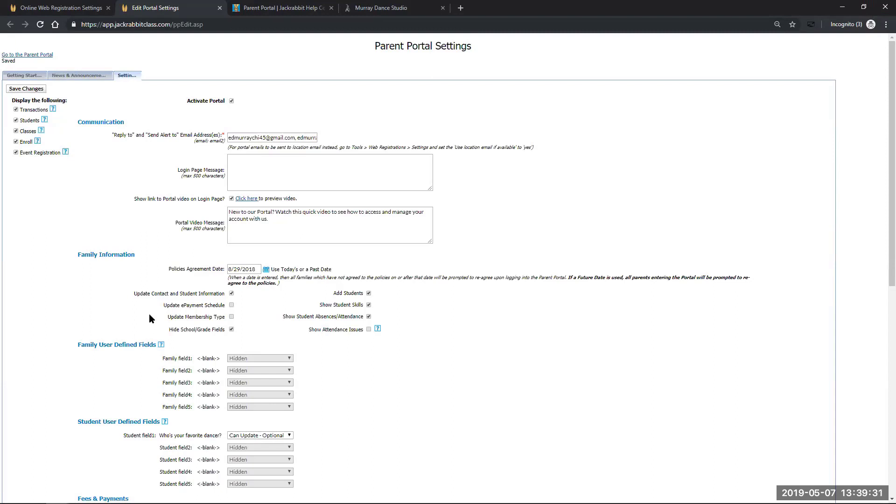
pyautogui.click(231, 101)
pyautogui.click(231, 101)
pyautogui.click(240, 162)
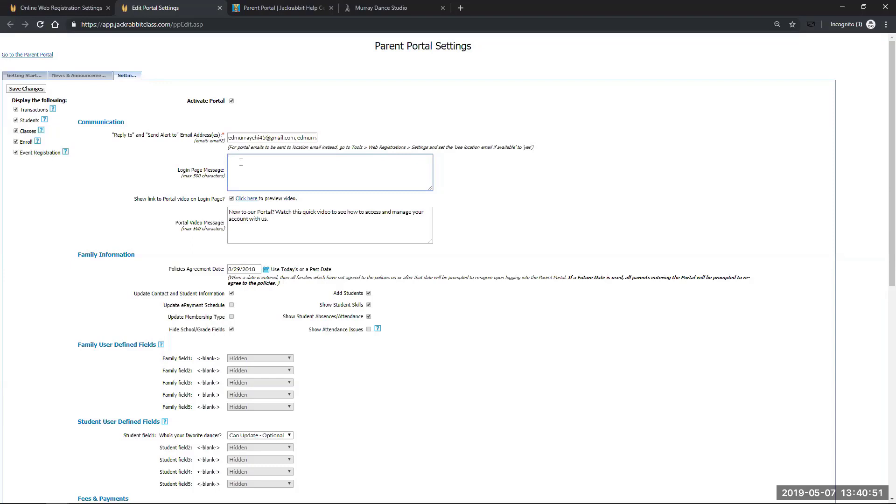
# Enter 'The popup window!!' in the Communication section's Login Page Message box
pyautogui.write('The popup window!!')
pyautogui.scroll(-1, 100, 308)
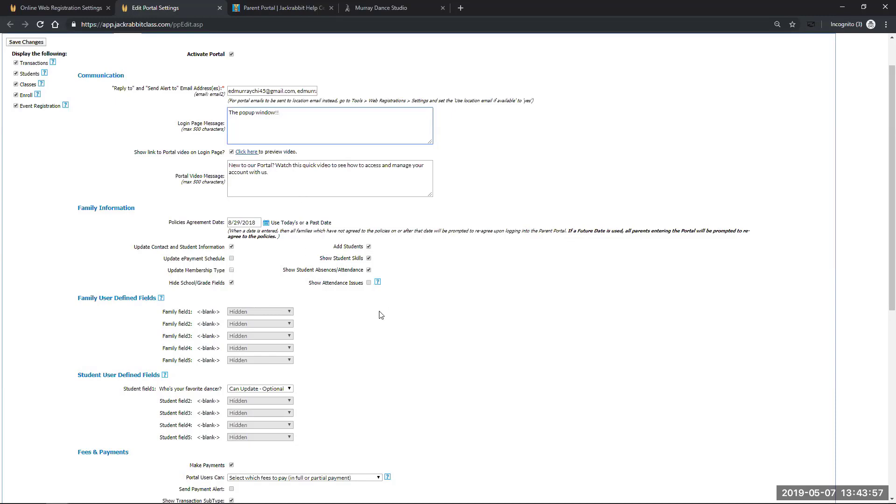
# Read the help for showing attendance issues, then dismiss it and continue down the settings
pyautogui.click(378, 282)
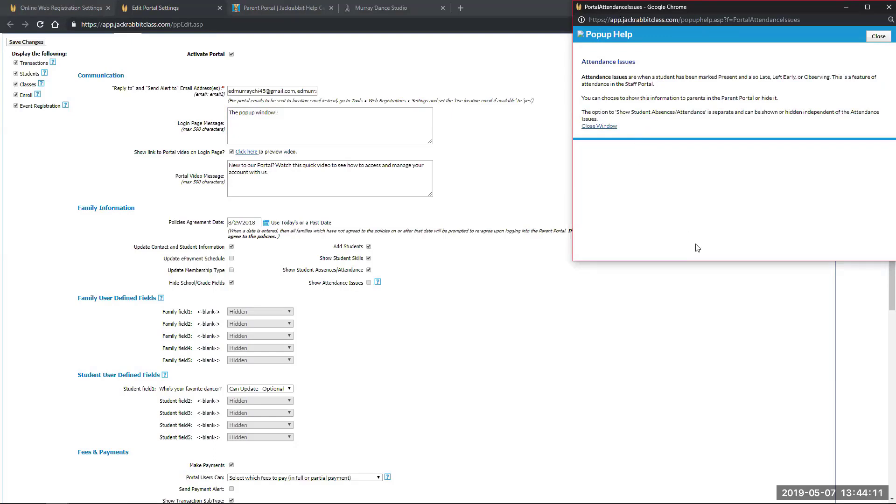
pyautogui.click(888, 7)
pyautogui.scroll(-2, 157, 346)
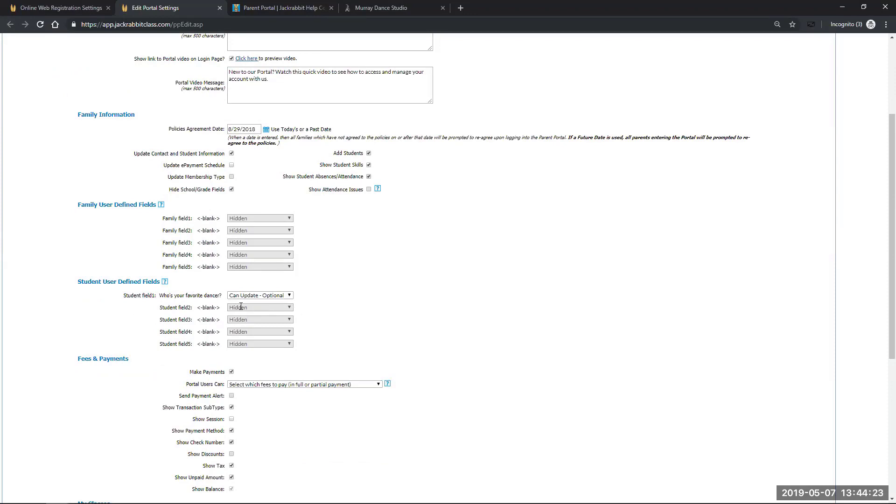
pyautogui.click(291, 295)
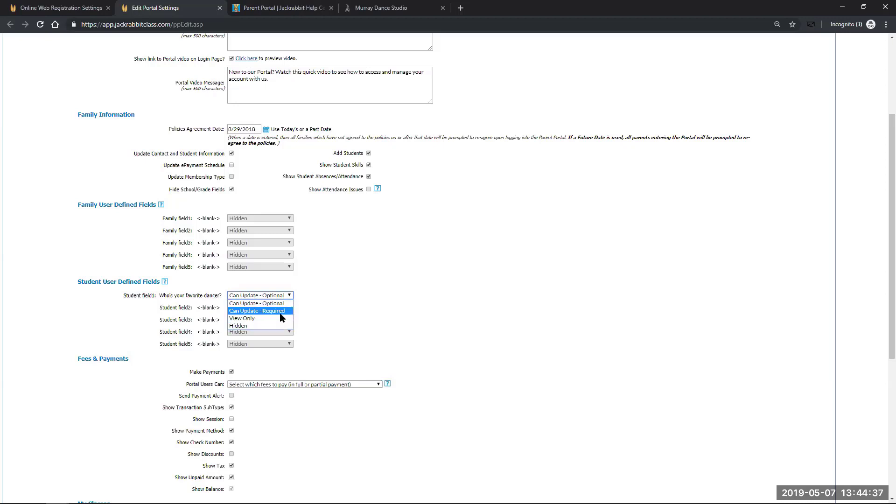
pyautogui.click(364, 307)
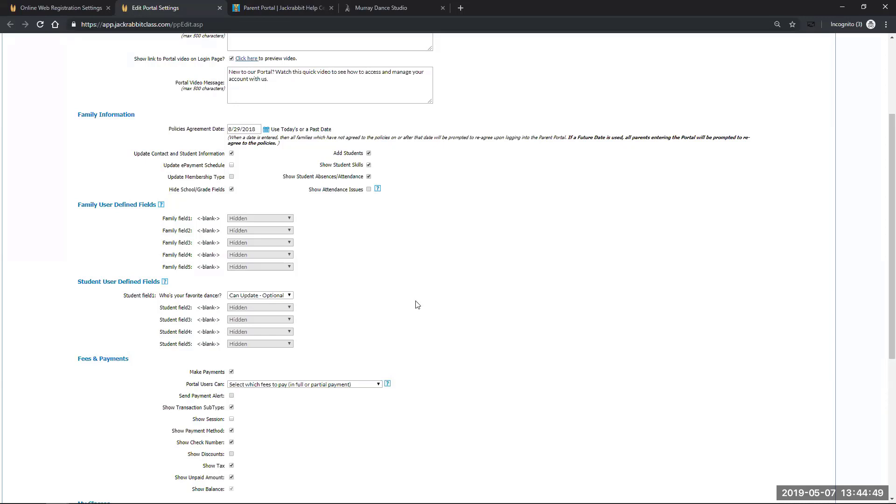
pyautogui.scroll(-1, 473, 370)
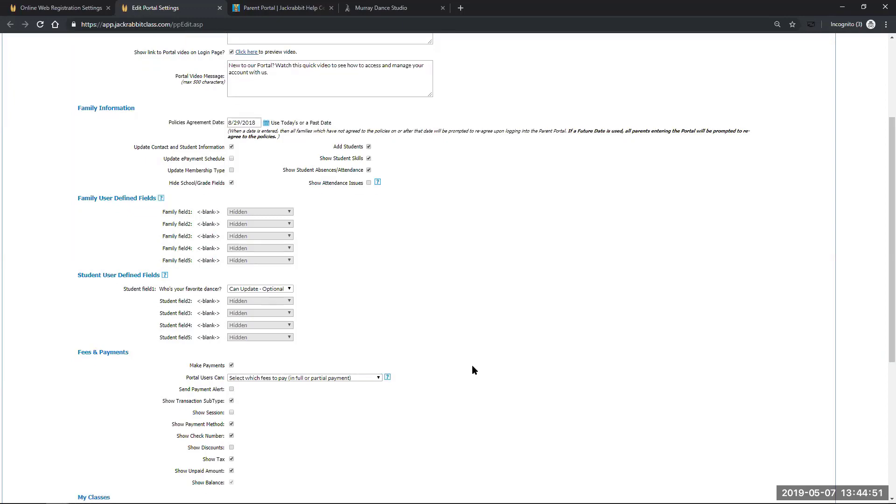
pyautogui.scroll(-3, 472, 370)
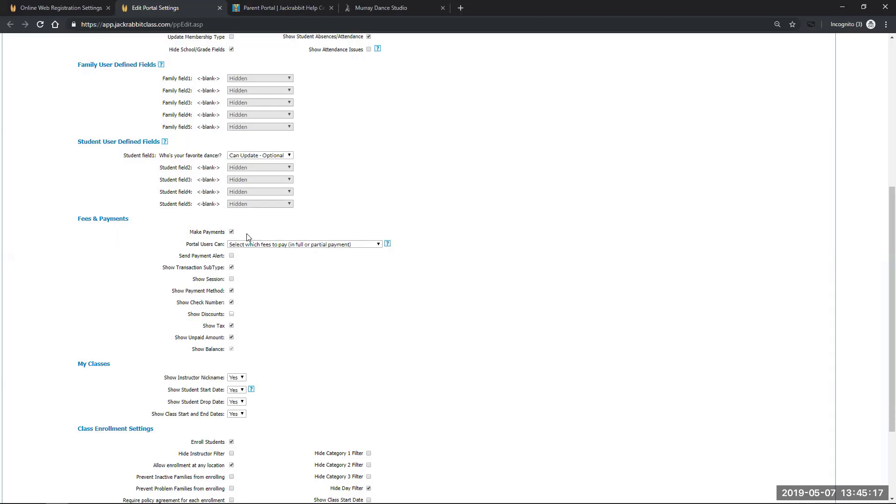
pyautogui.click(379, 246)
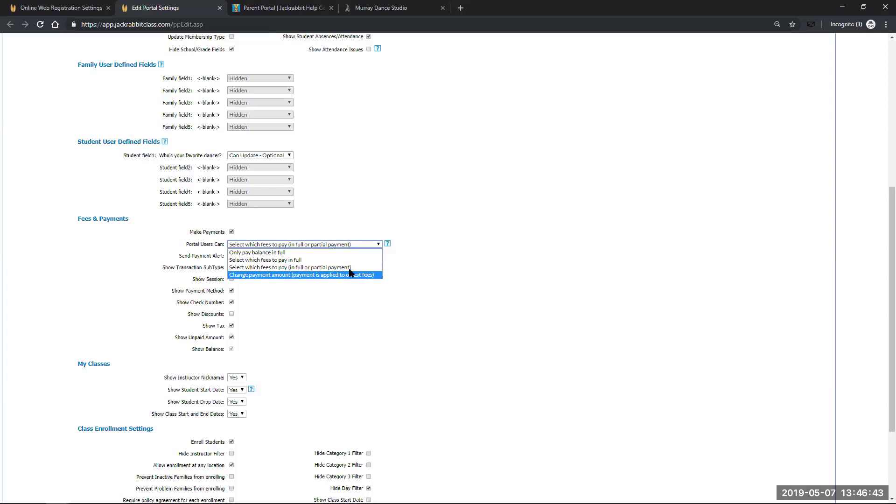
pyautogui.click(349, 268)
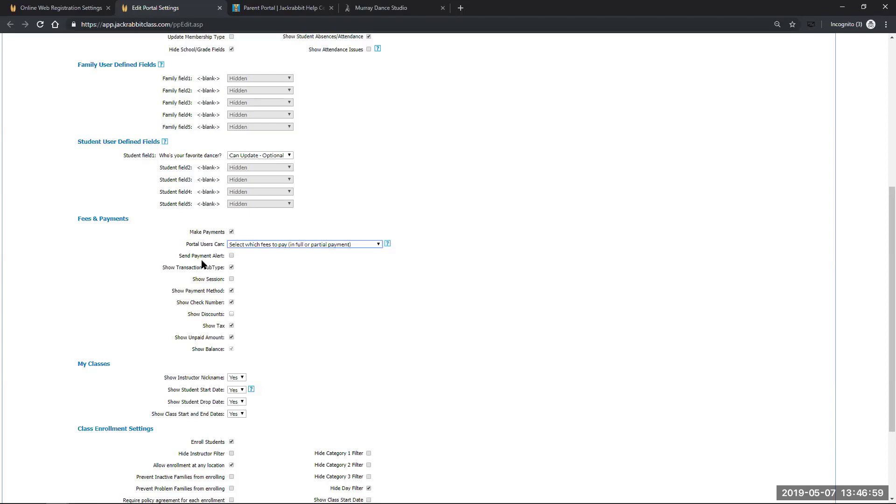
pyautogui.scroll(5, 201, 263)
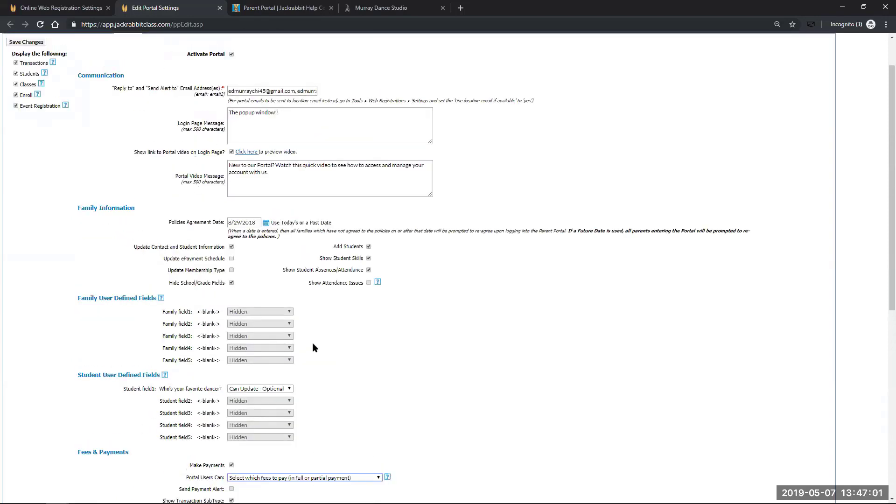
pyautogui.scroll(-2, 461, 400)
pyautogui.scroll(2, 299, 235)
pyautogui.scroll(-3, 543, 394)
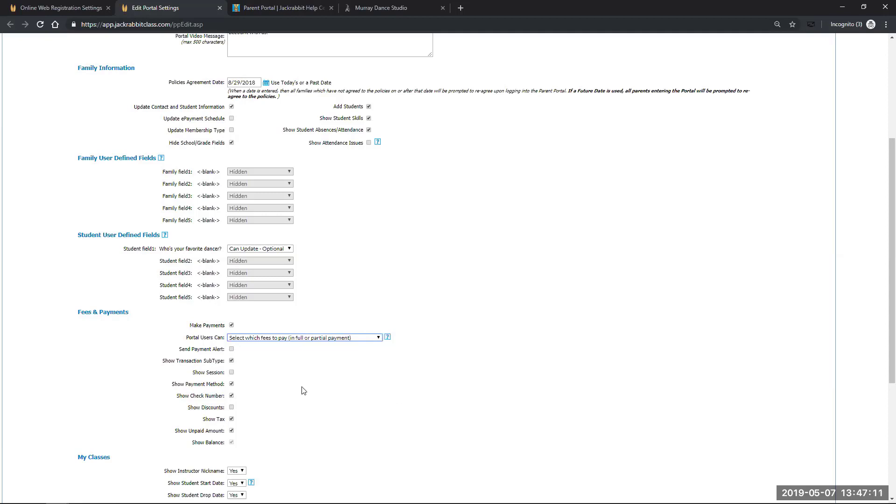
pyautogui.scroll(-2, 156, 371)
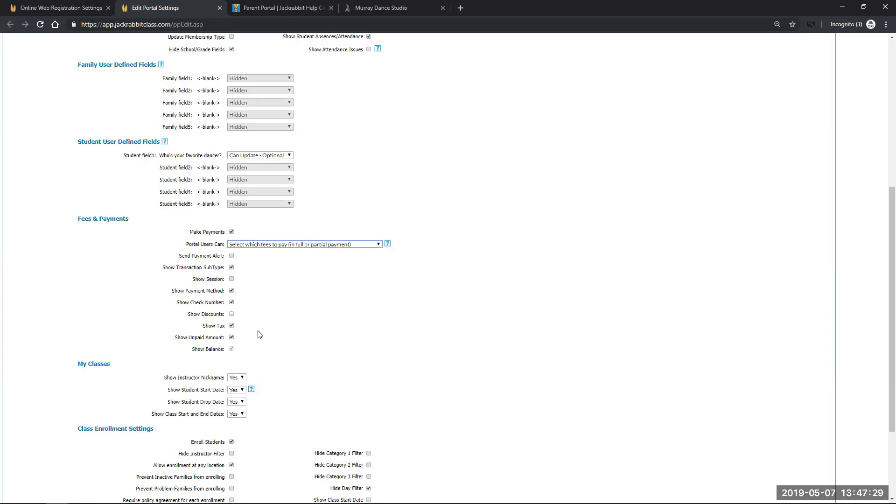
# Tick Show Discounts and Show Session under Fees & Payments
pyautogui.click(231, 314)
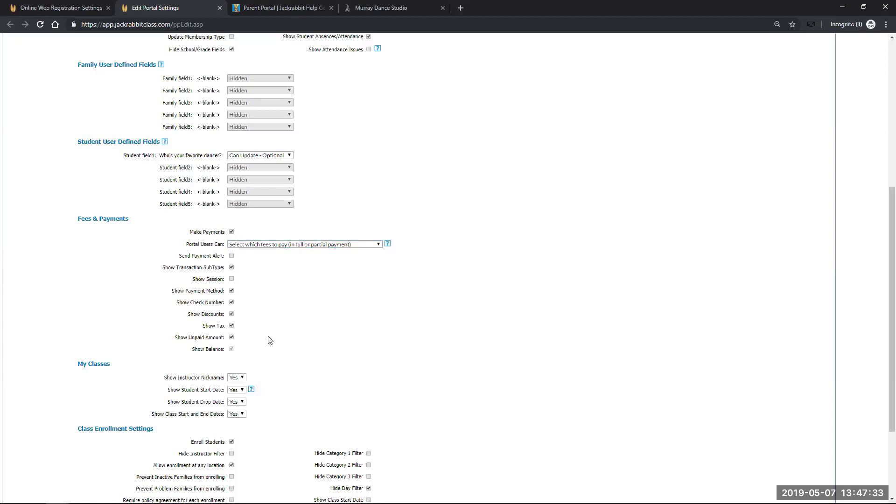
pyautogui.click(231, 279)
pyautogui.scroll(-2, 330, 320)
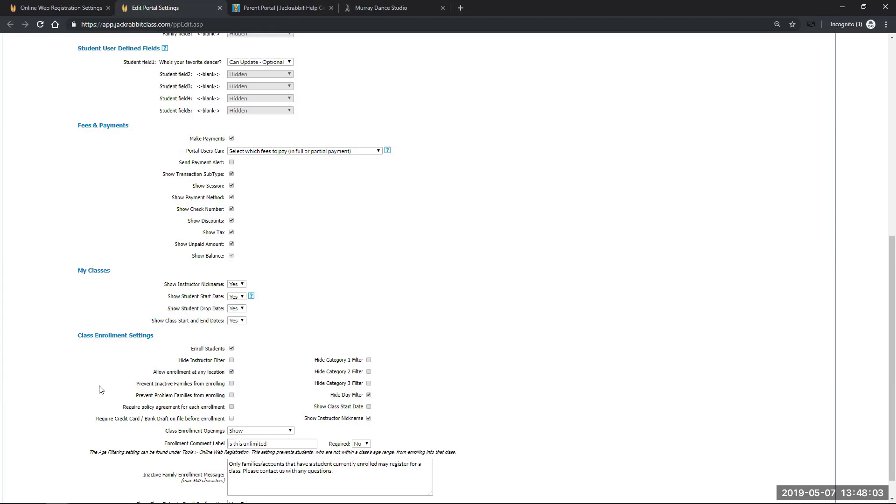
pyautogui.scroll(-1, 96, 386)
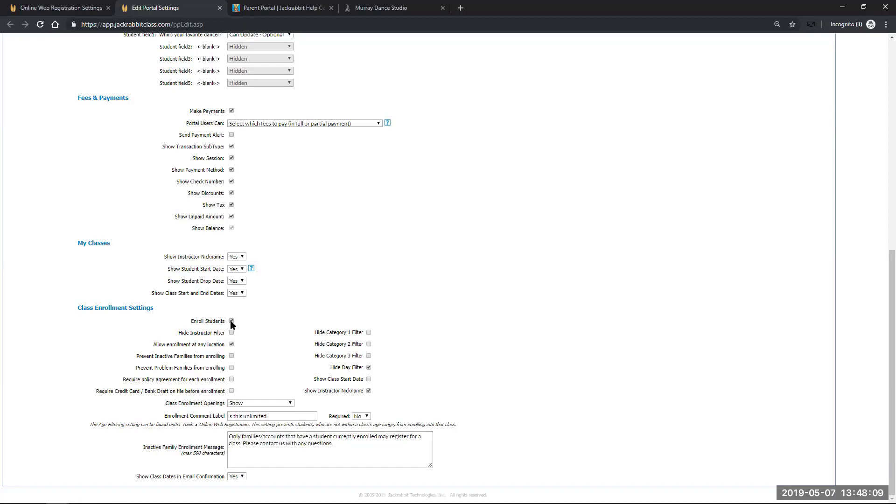
pyautogui.scroll(5, 399, 260)
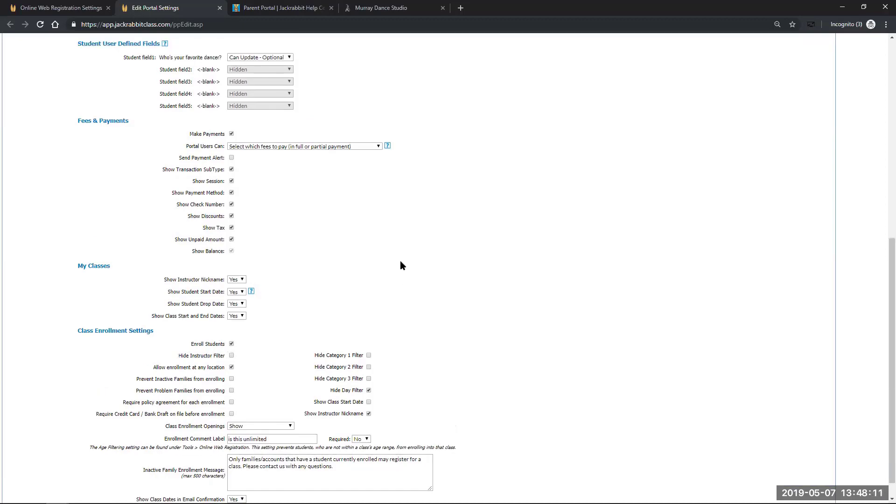
pyautogui.scroll(5, 400, 252)
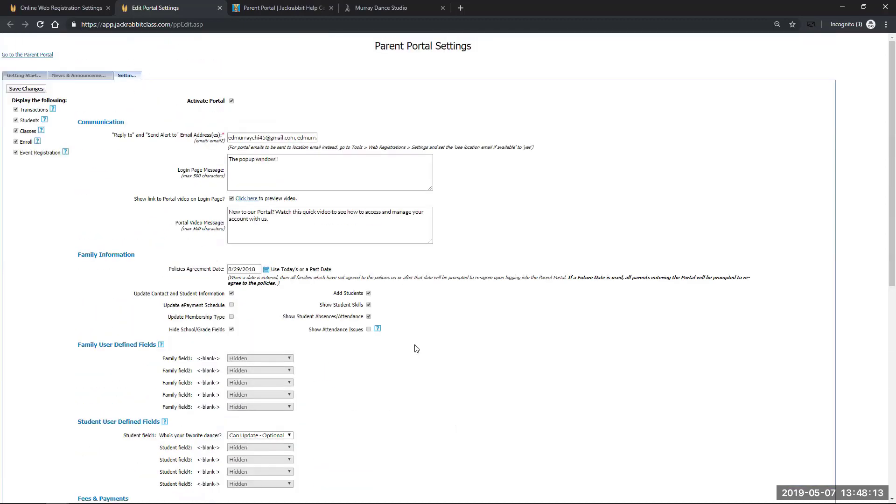
pyautogui.scroll(-4, 423, 357)
pyautogui.scroll(-6, 429, 363)
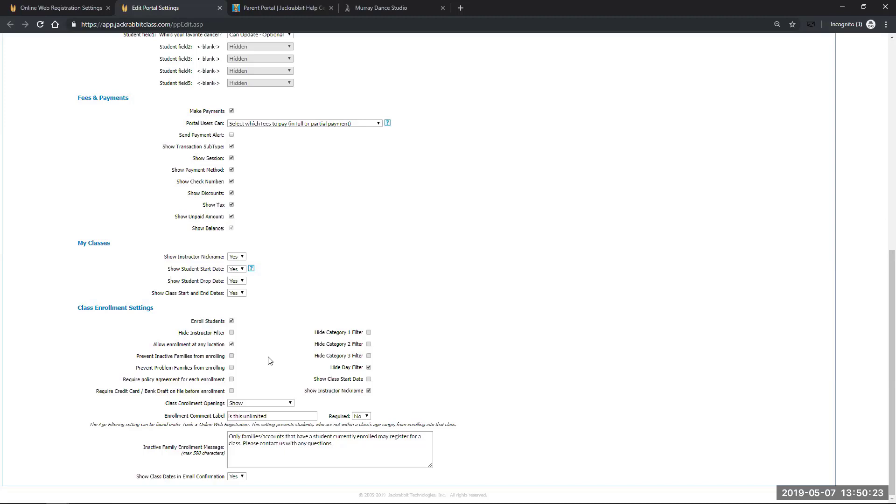
# Check Prevent Problem Families, uncheck Hide Day Filter, check Show Class Start Date, keep Openings at Show
pyautogui.click(231, 368)
pyautogui.click(369, 368)
pyautogui.click(369, 379)
pyautogui.click(291, 405)
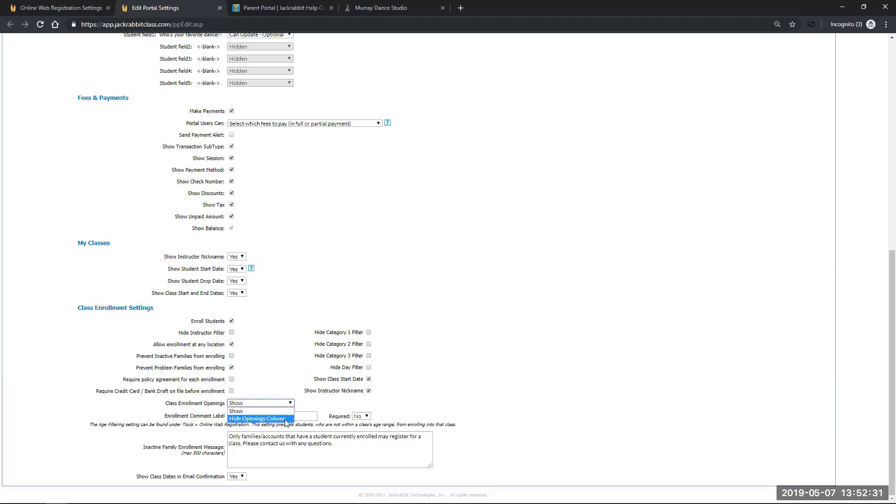
pyautogui.click(298, 368)
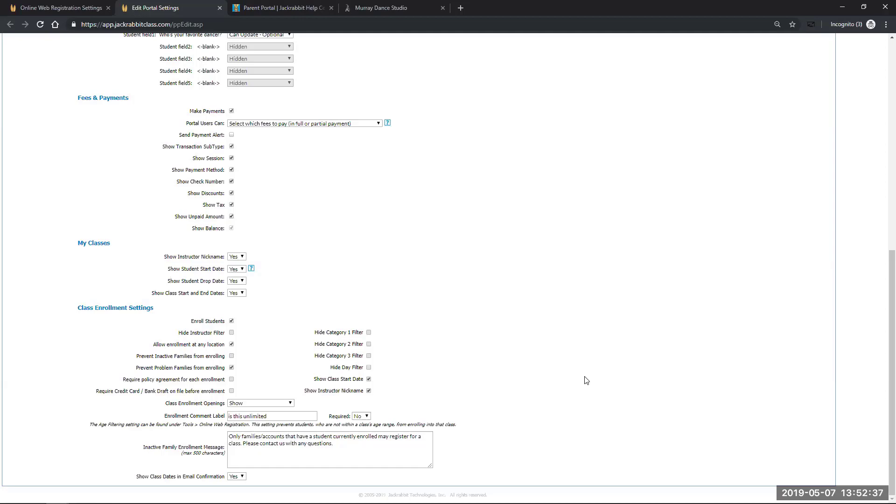
pyautogui.scroll(10, 542, 385)
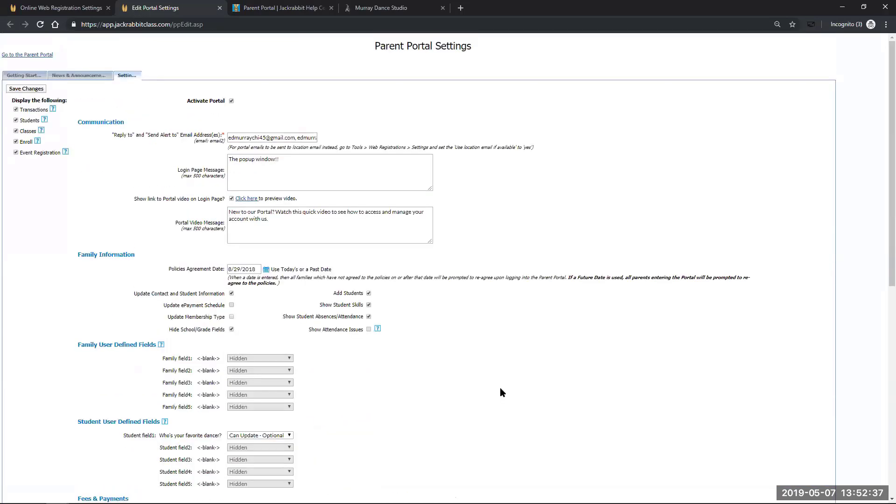
# Save the Parent Portal changes, including the 'The popup window!!' login message
pyautogui.click(26, 89)
# Open the Murray Dance Academy Parent Portal login page and close its 'The popup window!!' message
pyautogui.click(24, 56)
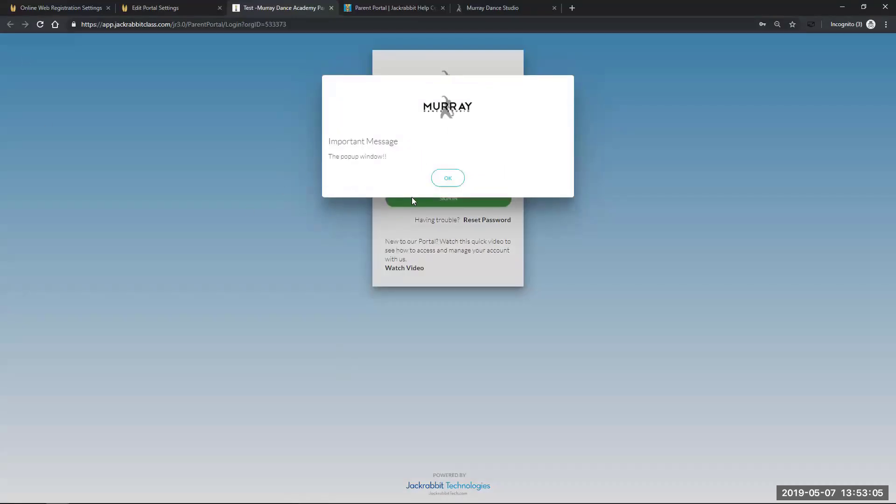
pyautogui.click(445, 178)
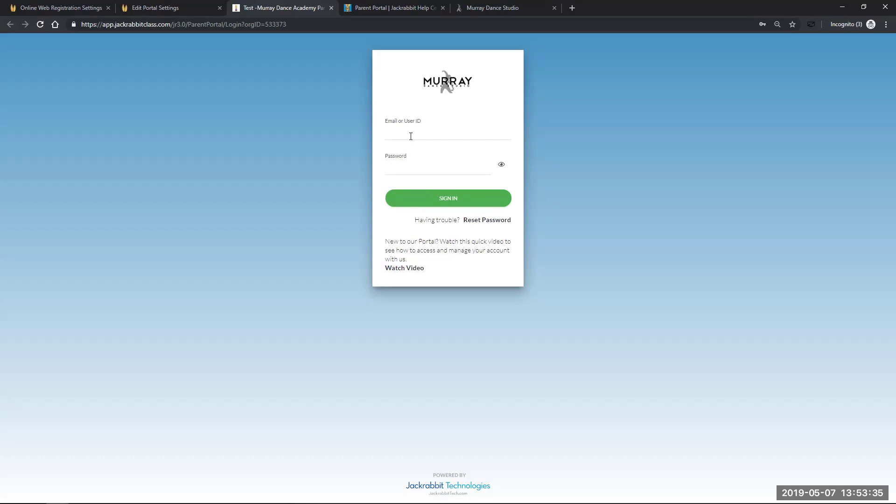
# Try signing in with the family's e-mail and password, then dismiss the invalid-login error
pyautogui.click(412, 135)
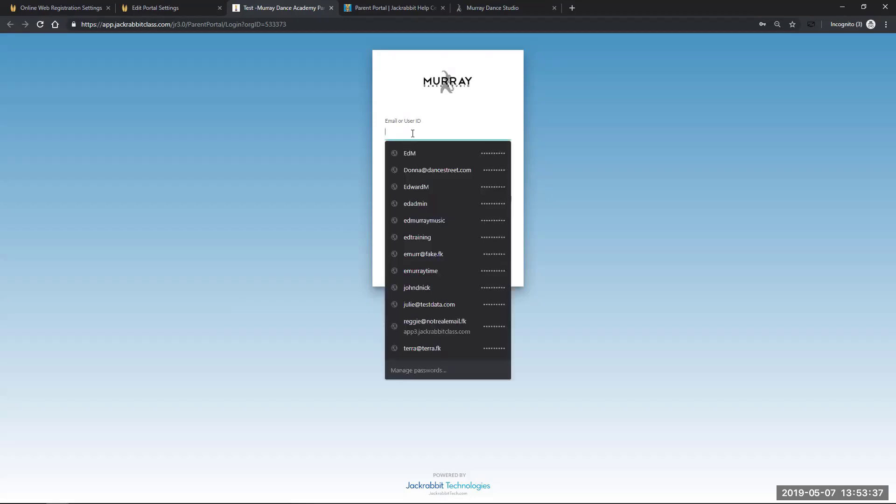
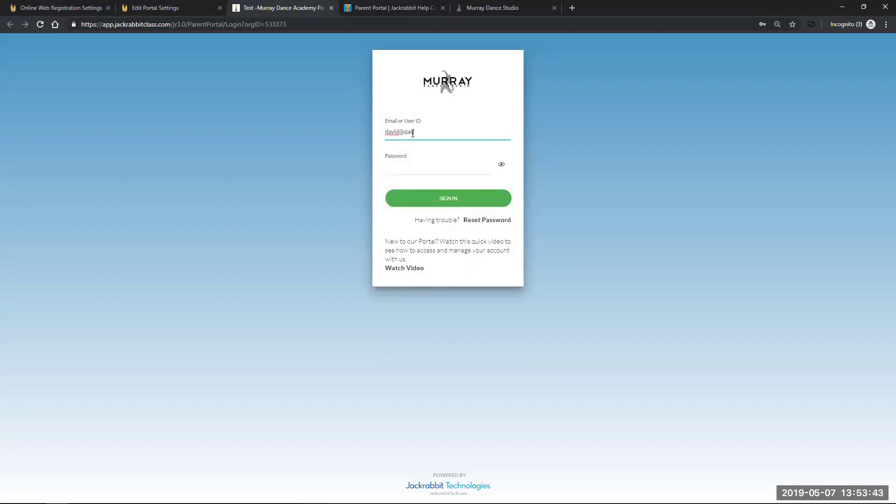
pyautogui.press('Tab')
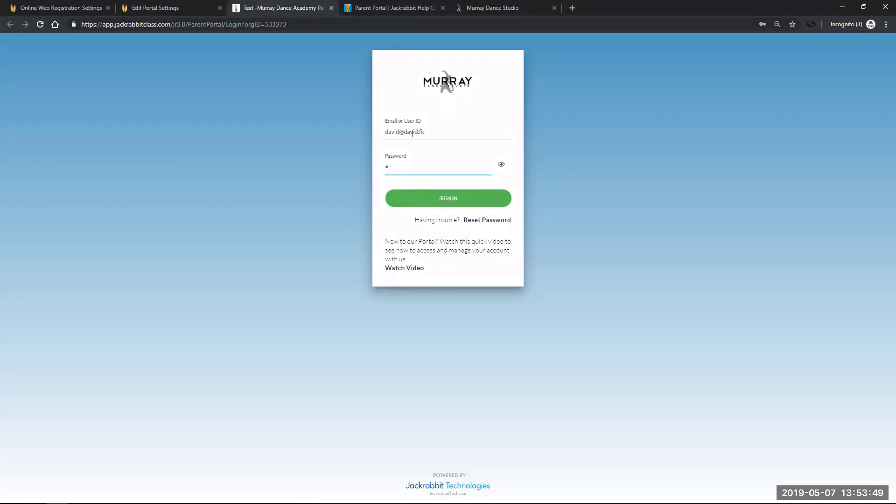
pyautogui.press('BackSpace')
pyautogui.write('•••')
pyautogui.click(434, 201)
pyautogui.click(446, 236)
# Check and retype the password, then return to Online Web Registration Settings
pyautogui.click(514, 170)
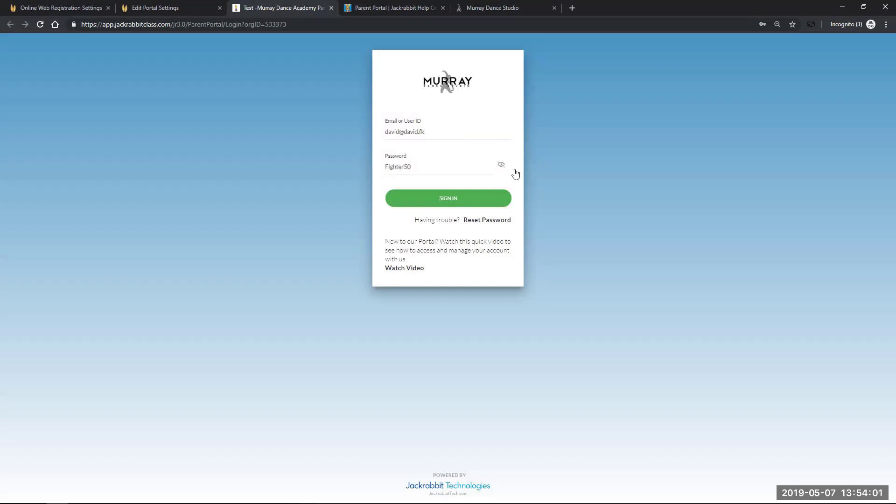
pyautogui.click(501, 164)
pyautogui.moveTo(434, 168); pyautogui.dragTo(366, 174)
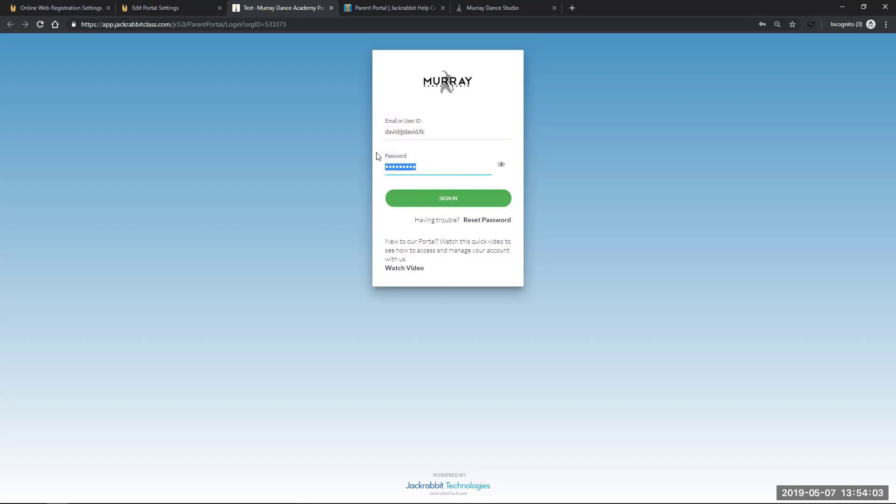
pyautogui.write('••')
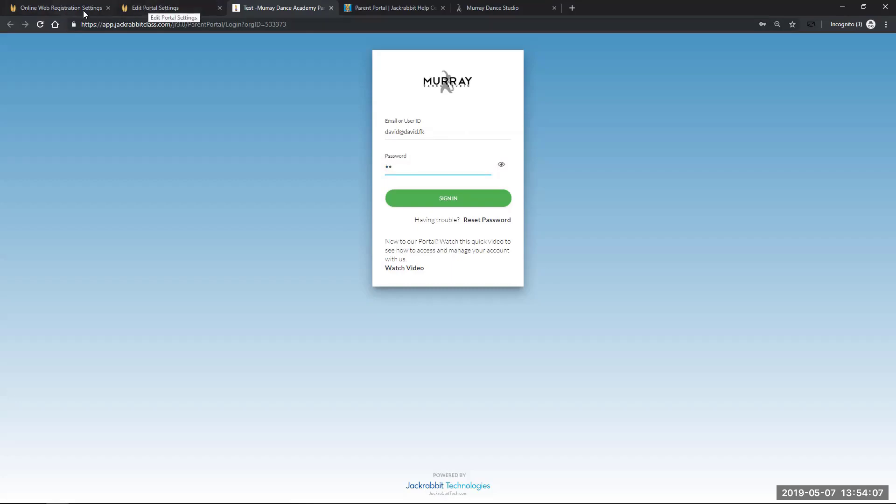
pyautogui.click(28, 8)
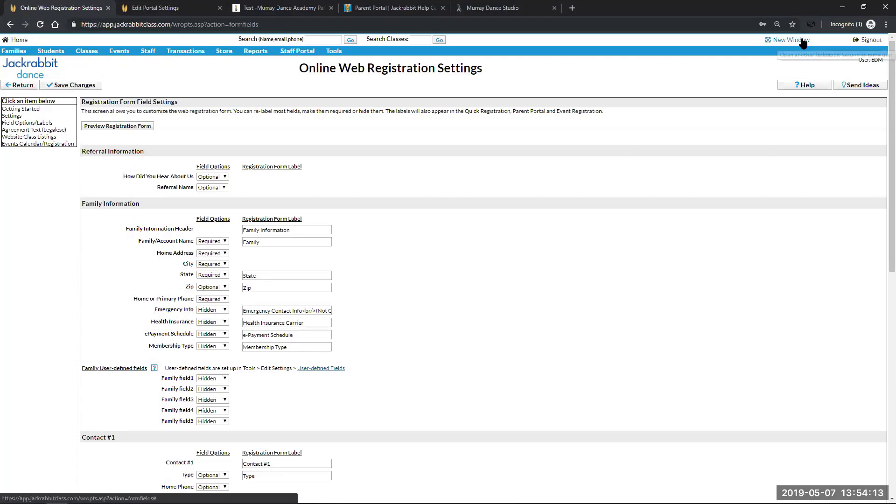
# Open the newly web-registered family from the last 7 days and view its contact's details
pyautogui.click(20, 42)
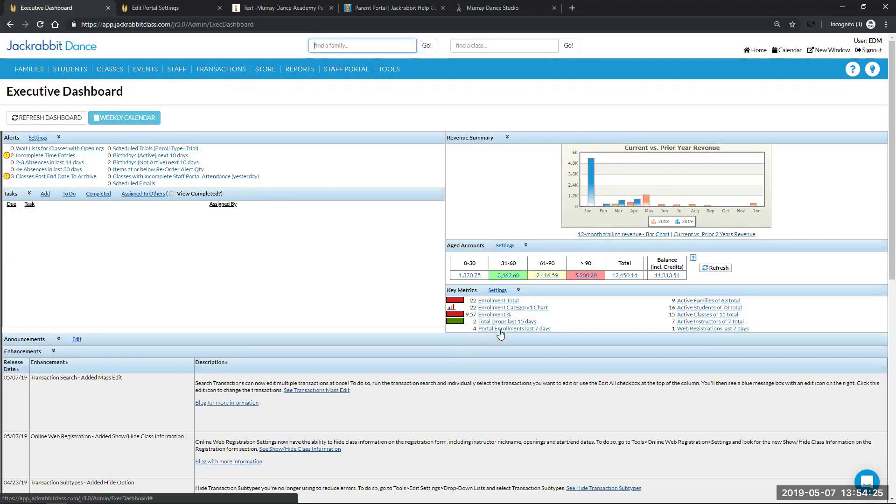
pyautogui.click(693, 329)
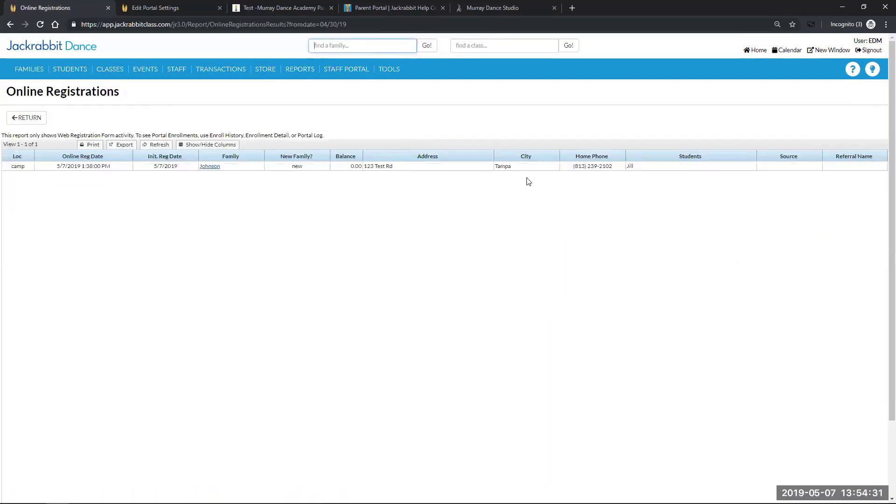
pyautogui.click(208, 168)
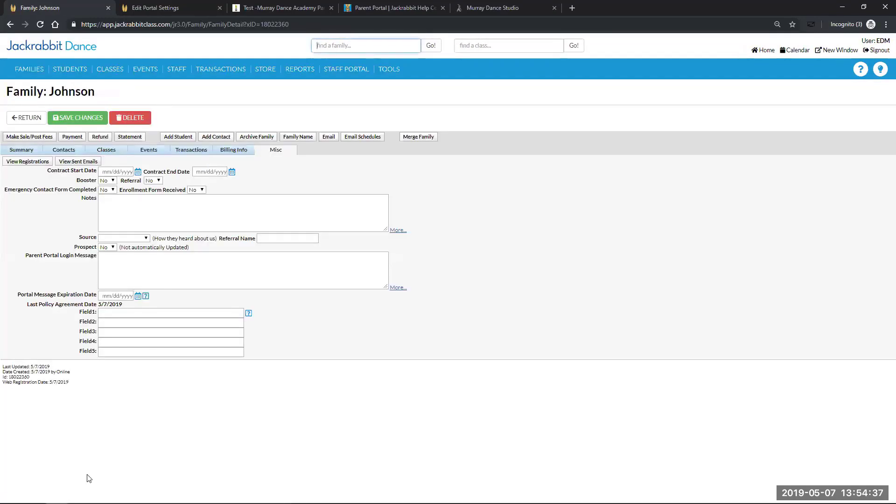
pyautogui.click(69, 153)
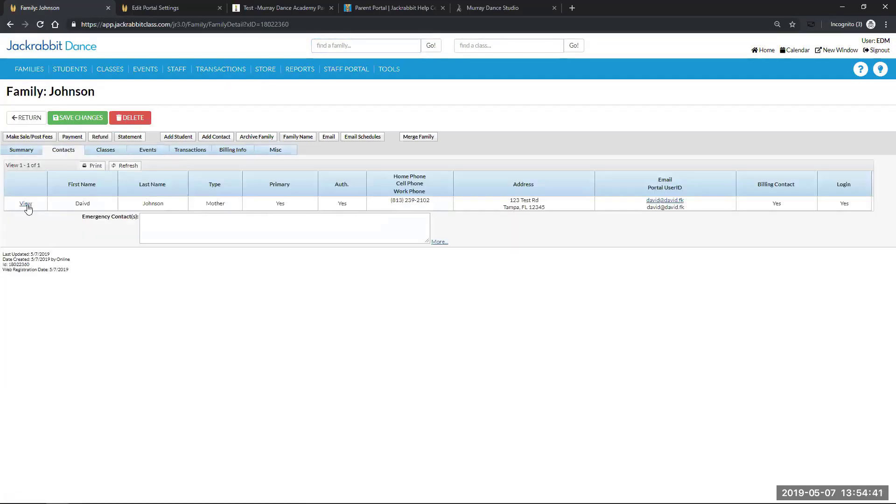
pyautogui.click(25, 203)
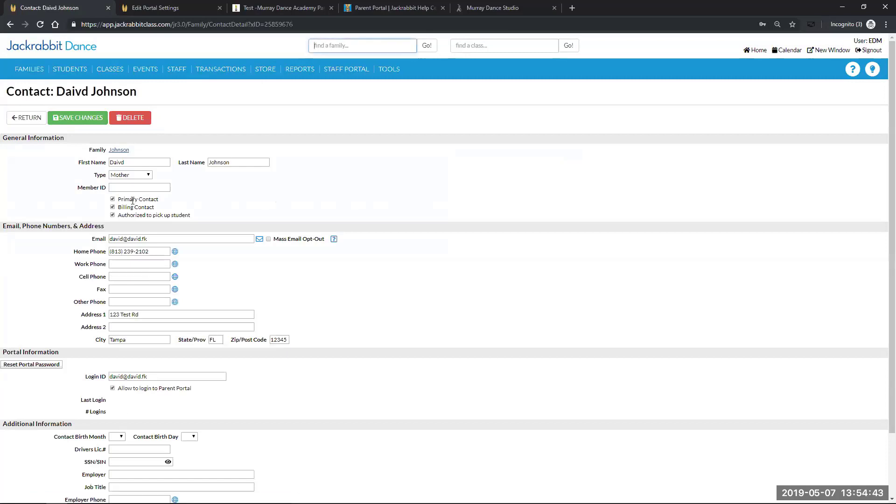
# Copy the contact's portal login ID and switch to the studio website tab
pyautogui.moveTo(148, 376); pyautogui.dragTo(105, 372)
pyautogui.rightClick(123, 376)
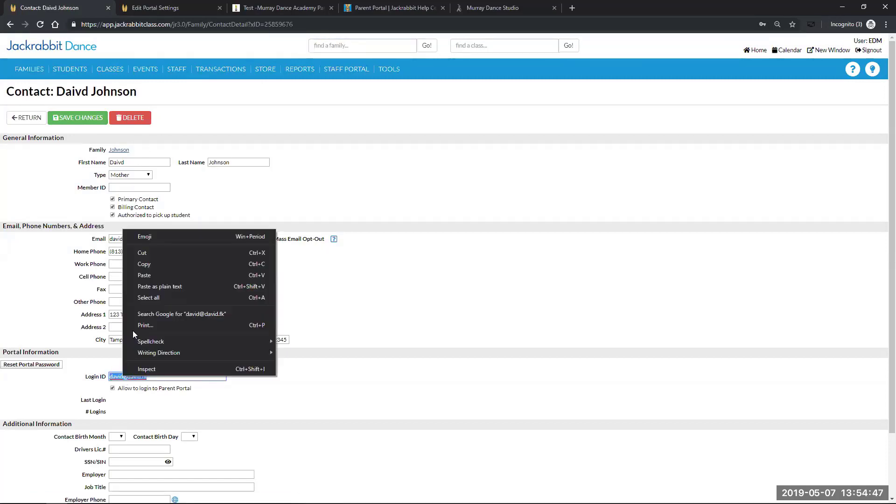
pyautogui.click(141, 264)
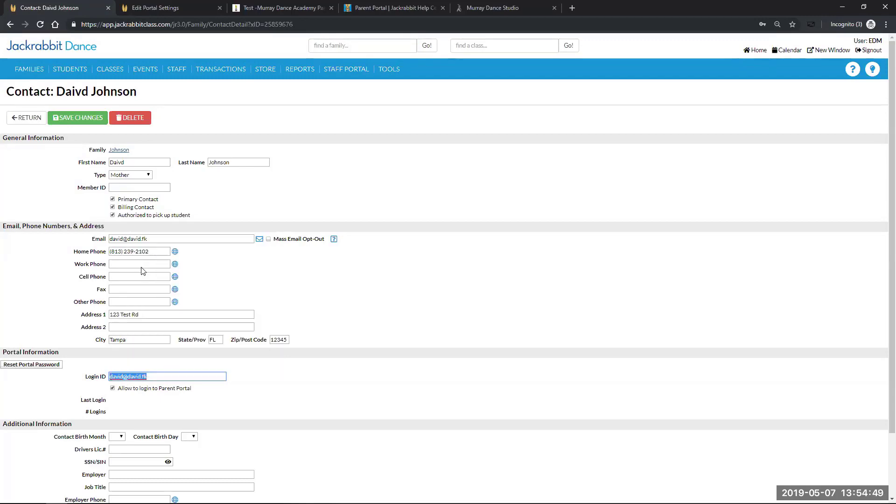
pyautogui.click(503, 8)
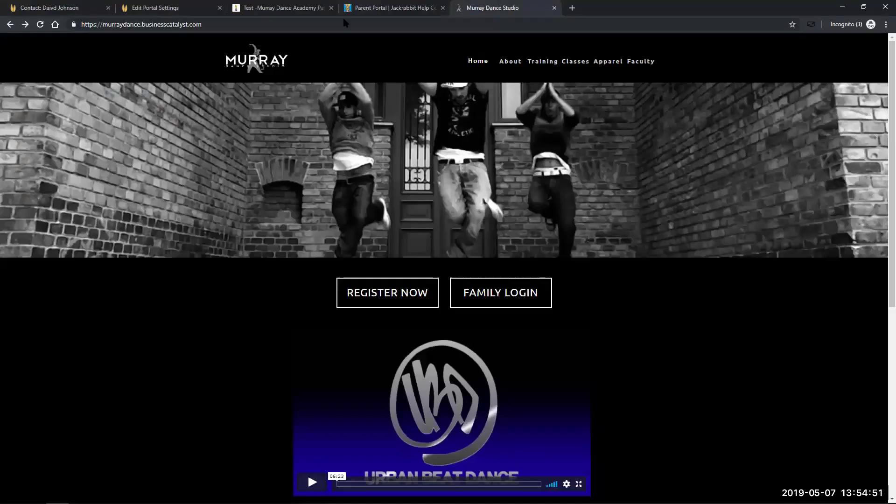
pyautogui.click(378, 8)
# Paste the copied login ID into the portal's Email or User ID field and select the password
pyautogui.click(280, 8)
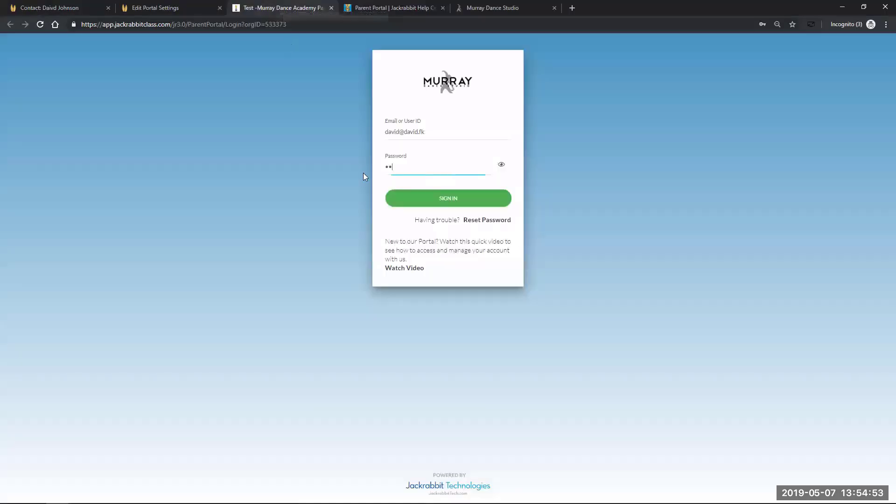
pyautogui.moveTo(434, 132); pyautogui.dragTo(386, 132)
pyautogui.rightClick(391, 134)
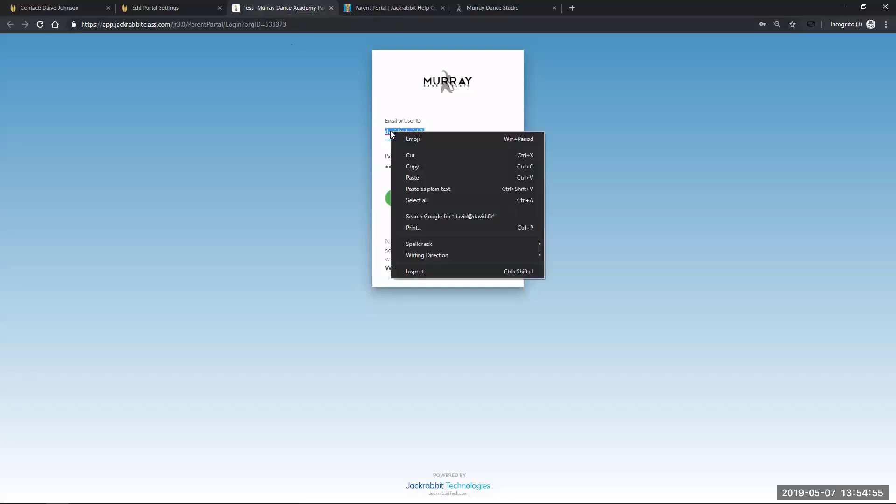
pyautogui.click(407, 177)
pyautogui.doubleClick(407, 170)
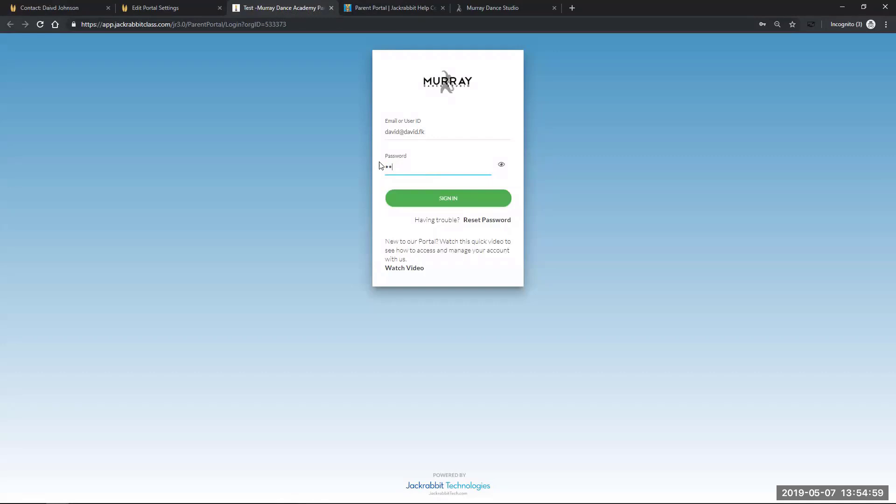
# Finish the password, attempt sign-in, and go back to the contact's detail page after it fails
pyautogui.write('rd')
pyautogui.click(444, 201)
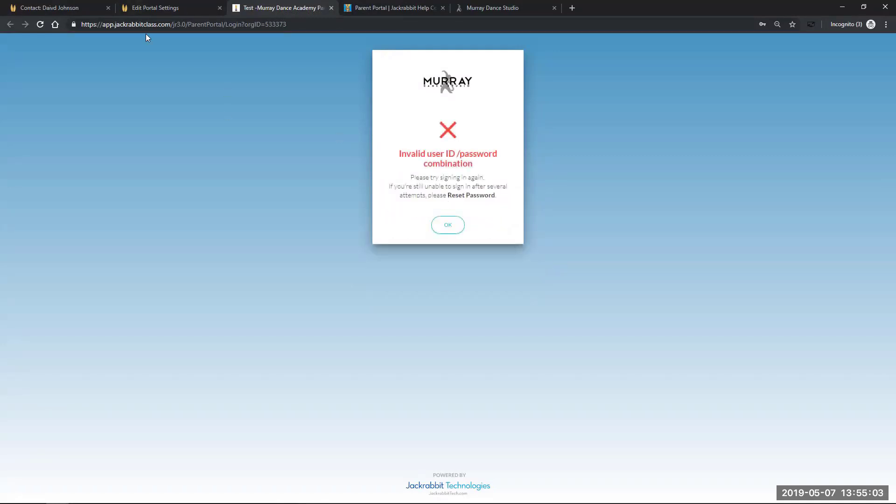
pyautogui.click(174, 9)
pyautogui.click(52, 10)
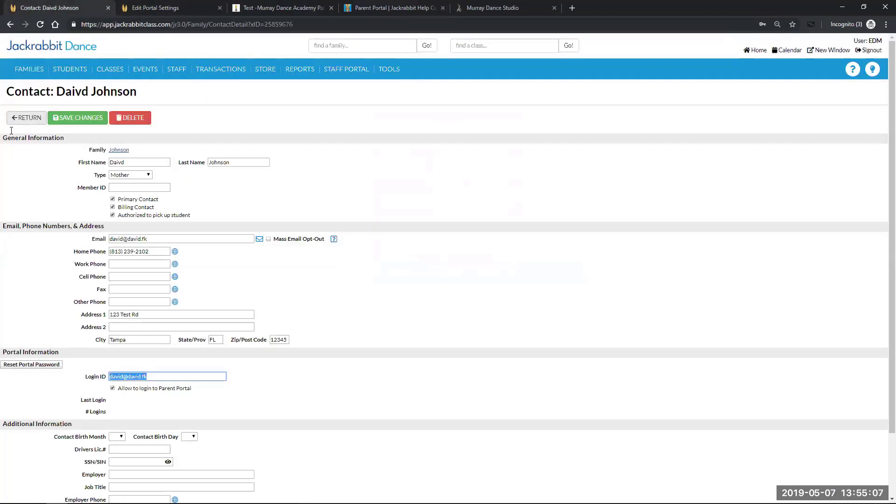
# Reset the contact's portal password, confirm the e-mail, and copy the new temporary password
pyautogui.click(26, 367)
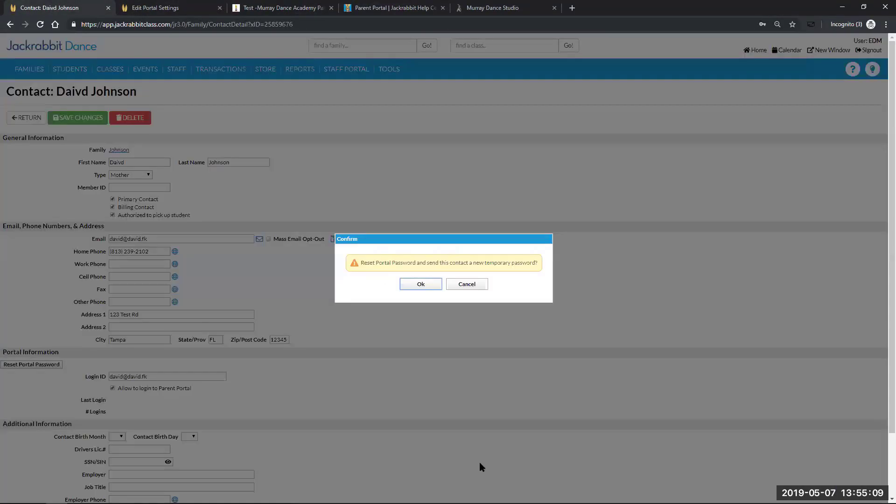
pyautogui.click(426, 285)
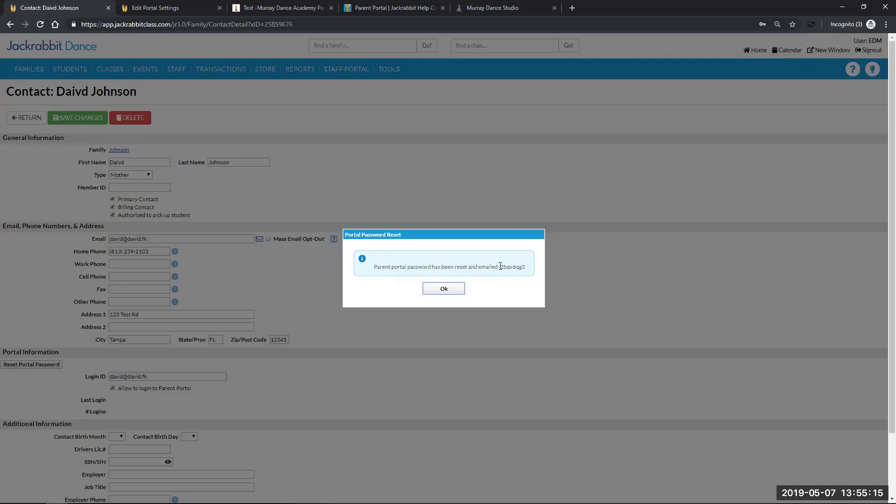
pyautogui.moveTo(500, 266); pyautogui.dragTo(522, 266)
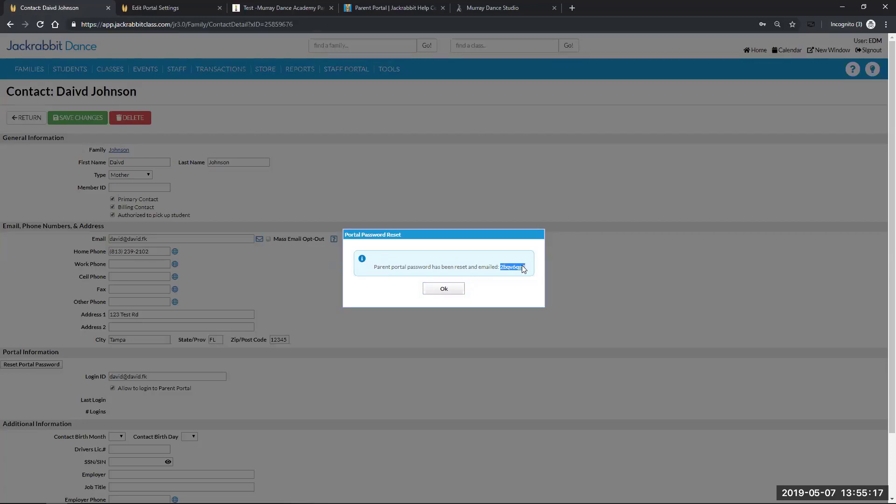
pyautogui.rightClick(514, 266)
pyautogui.click(525, 274)
pyautogui.click(444, 289)
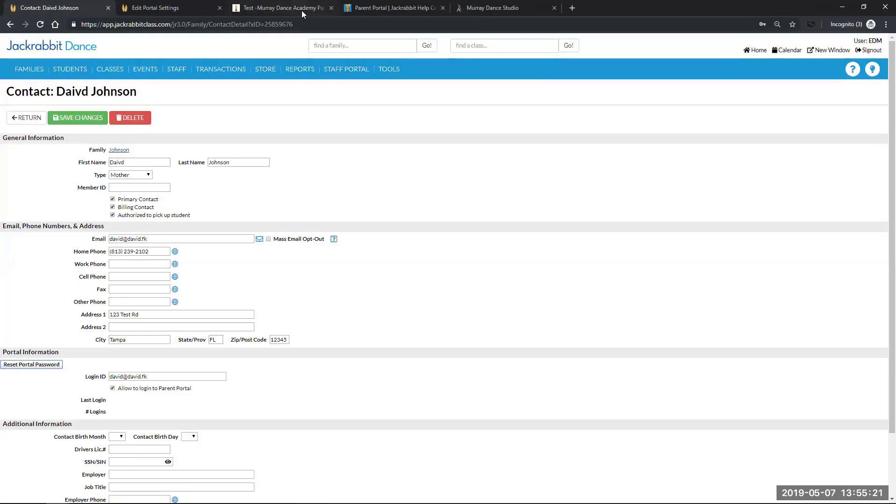
# Sign in with the pasted temporary password and acknowledge the login announcement to reach the dashboard
pyautogui.click(526, 8)
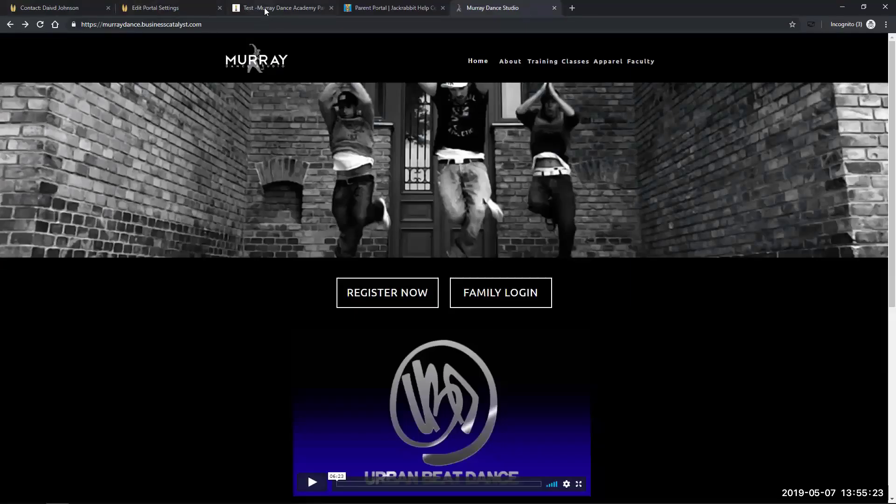
pyautogui.click(264, 10)
pyautogui.click(443, 225)
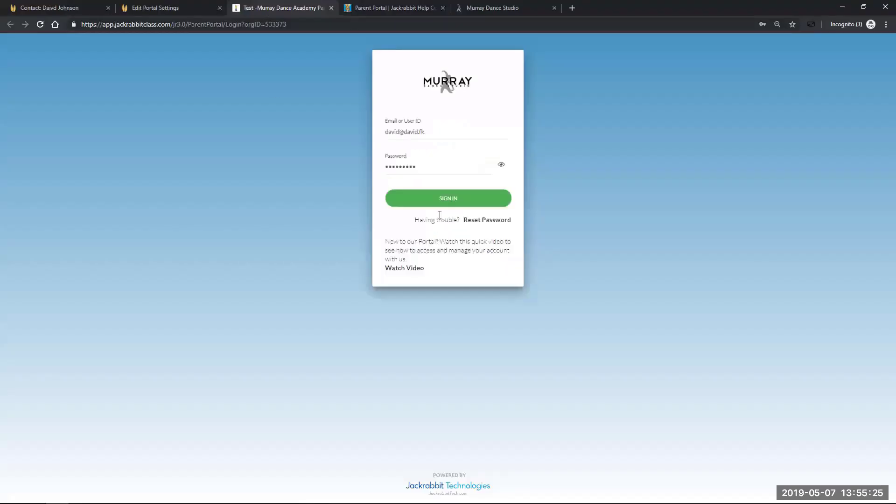
pyautogui.moveTo(412, 168); pyautogui.dragTo(386, 170)
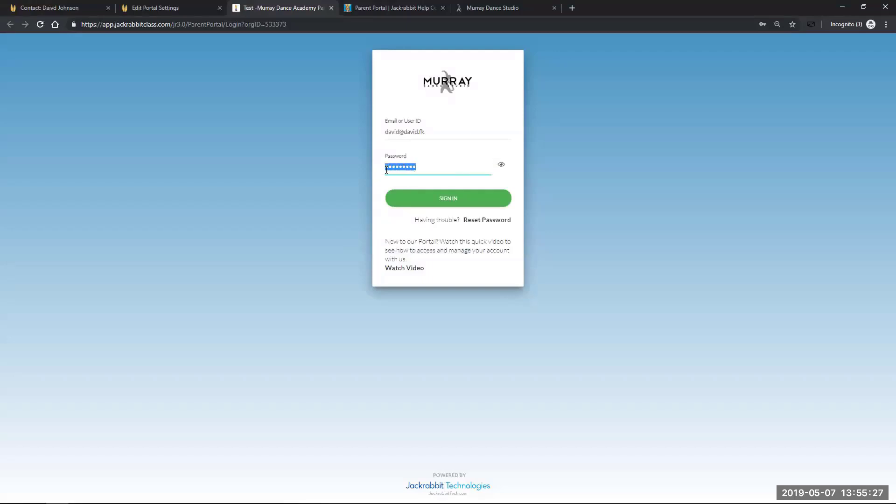
pyautogui.rightClick(392, 169)
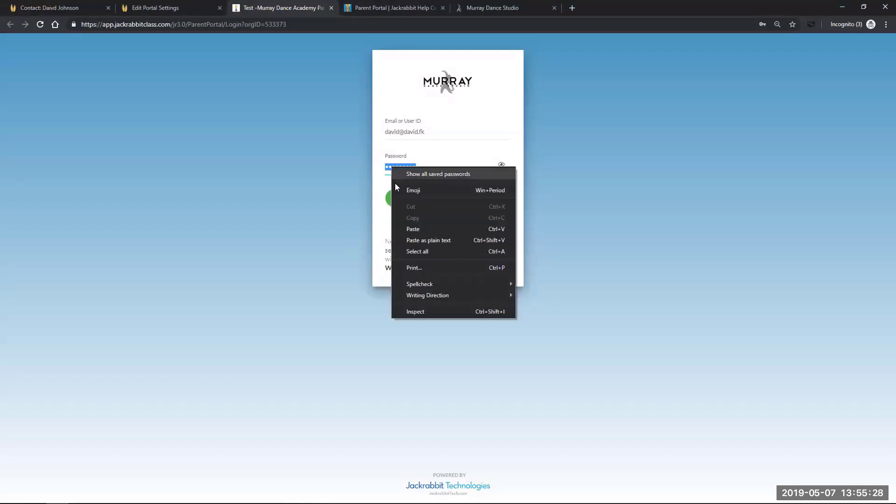
pyautogui.click(400, 227)
pyautogui.click(450, 204)
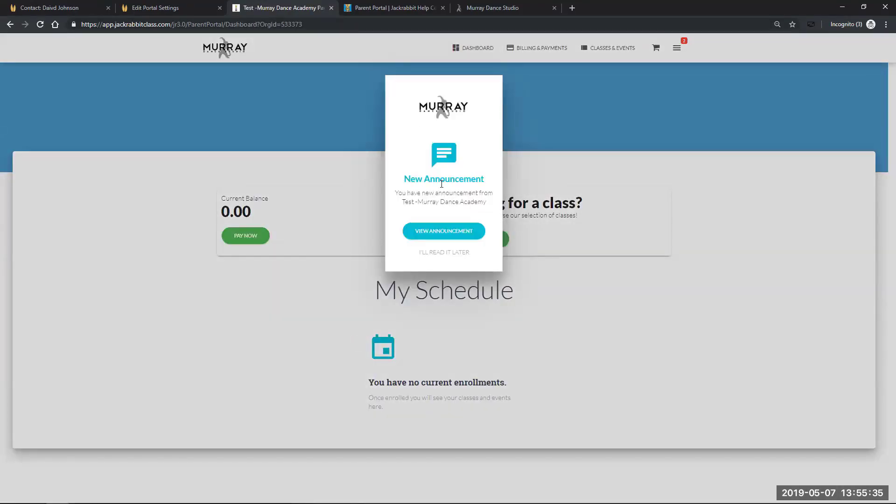
pyautogui.click(446, 233)
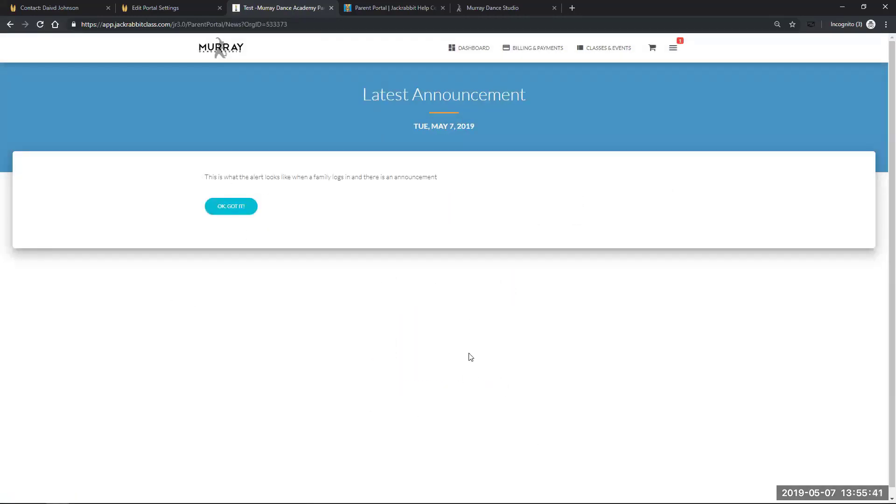
pyautogui.click(226, 208)
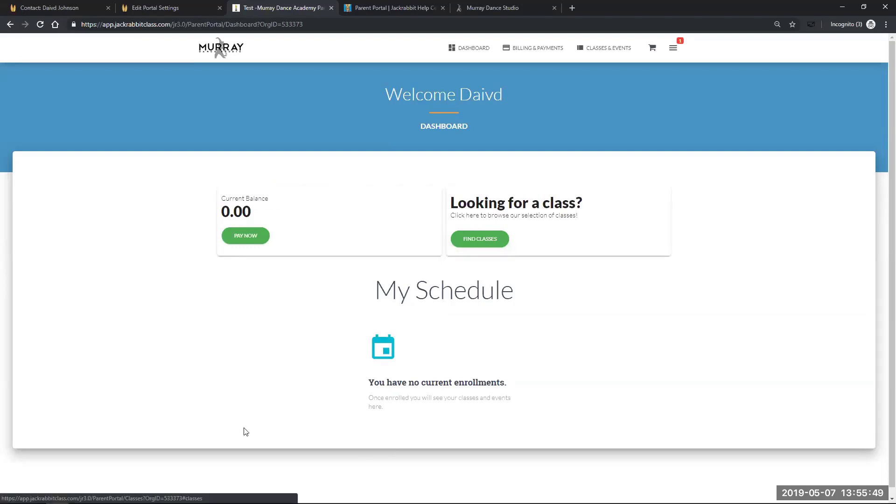
# Browse classes, dismiss the tour tips, and add Hip Hop 2 for the student to the cart
pyautogui.click(480, 242)
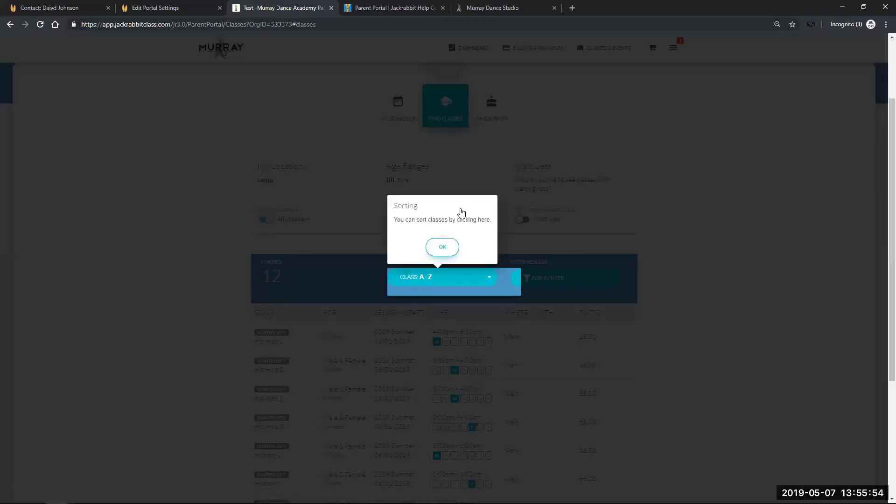
pyautogui.click(442, 247)
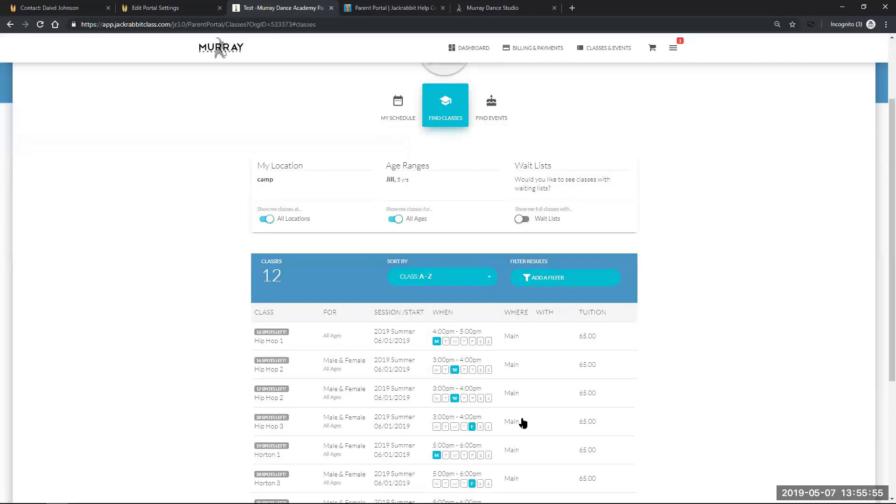
pyautogui.click(562, 248)
pyautogui.scroll(-3, 120, 230)
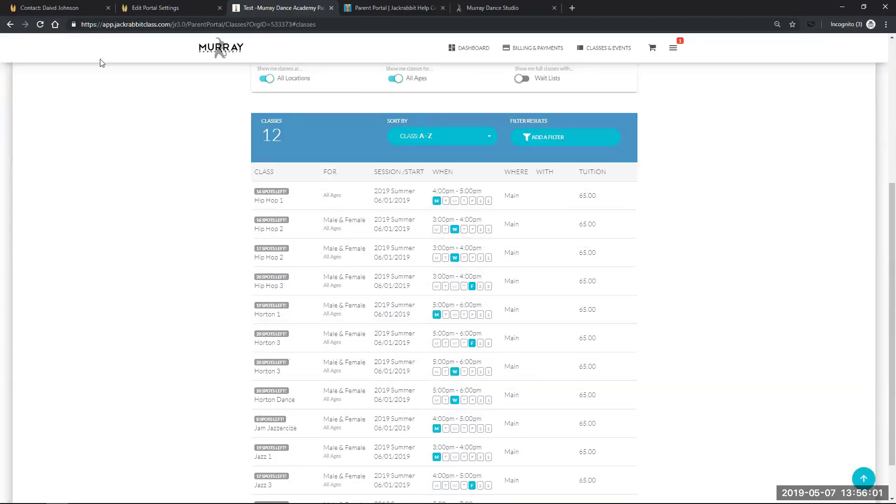
pyautogui.click(304, 250)
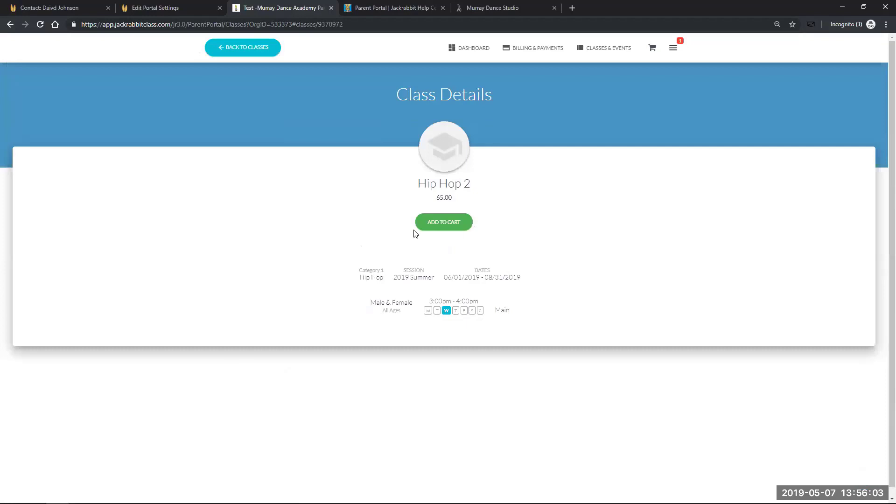
pyautogui.click(452, 224)
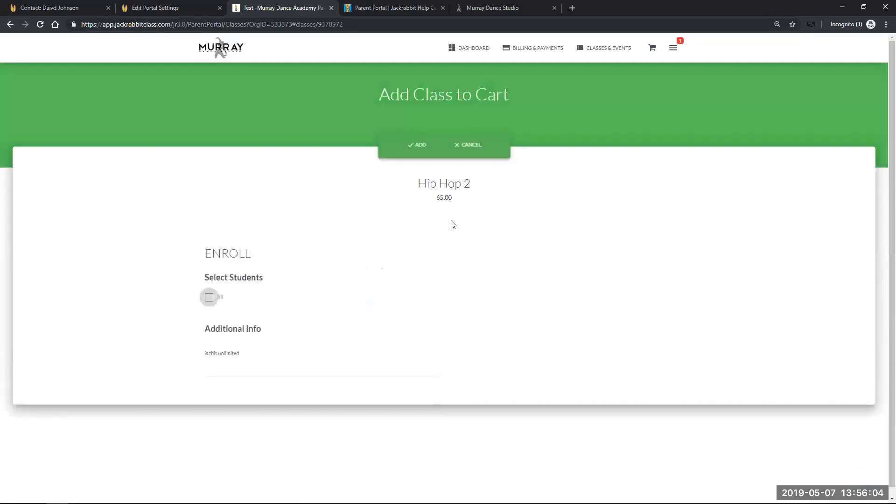
pyautogui.click(209, 299)
pyautogui.click(418, 145)
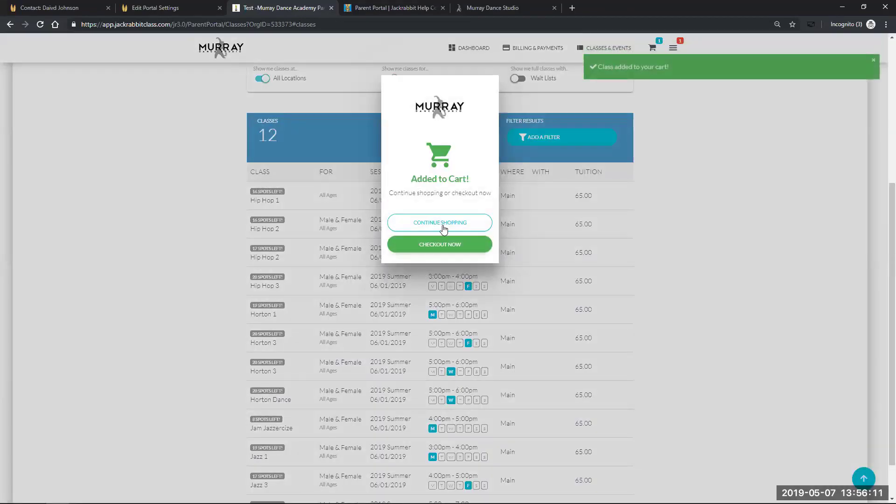
pyautogui.click(441, 222)
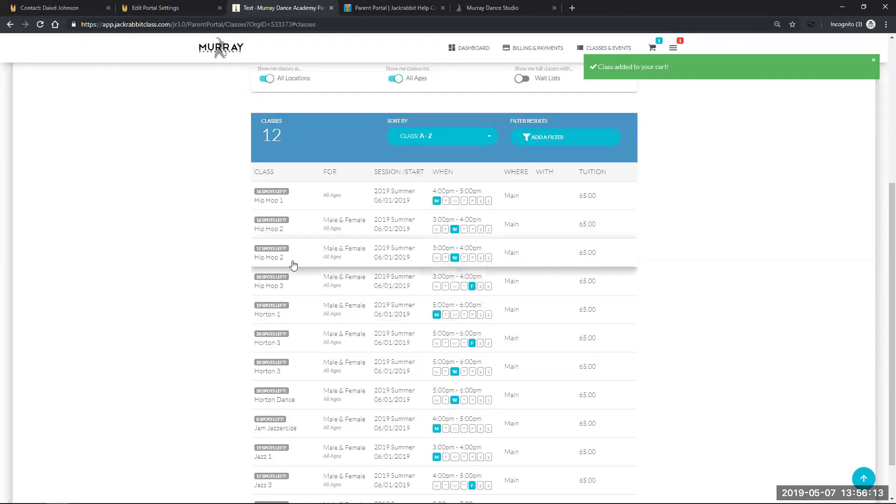
# Re-add Hip Hop 2, check out accepting the 65.00 enrollment fees, and return to the dashboard
pyautogui.click(295, 256)
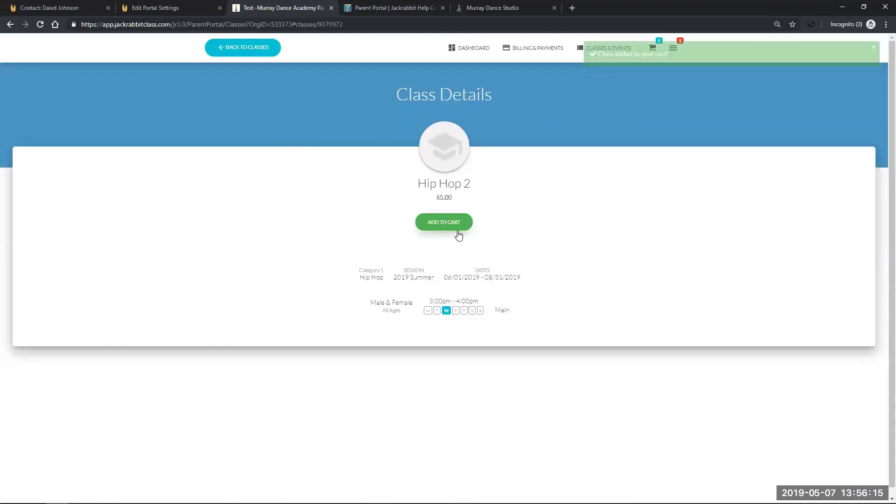
pyautogui.click(455, 227)
pyautogui.click(209, 297)
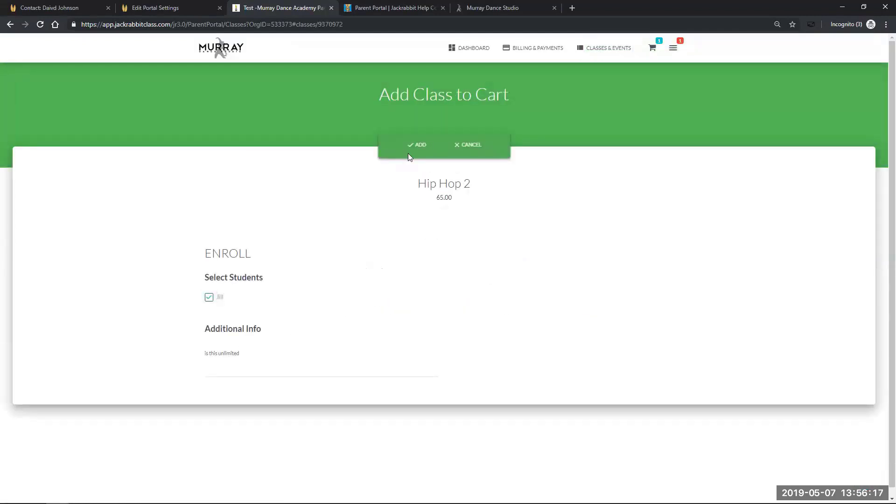
pyautogui.click(418, 148)
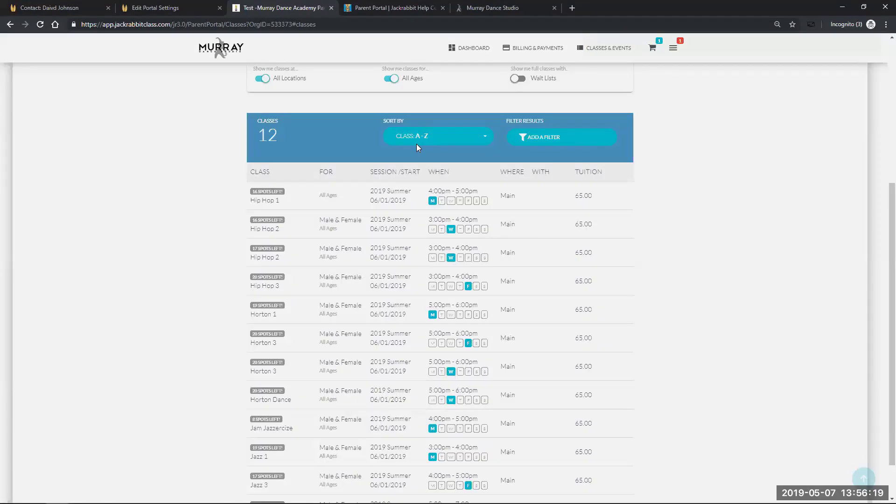
pyautogui.click(443, 250)
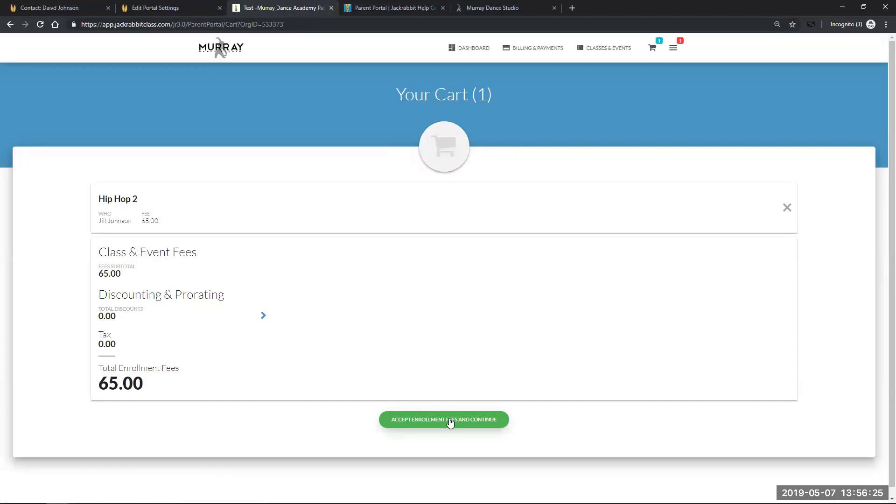
pyautogui.click(450, 423)
pyautogui.click(443, 245)
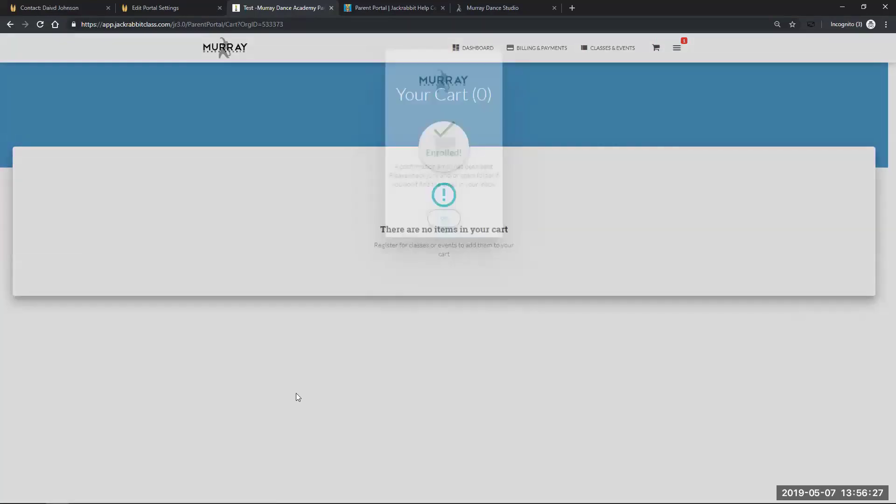
pyautogui.click(478, 50)
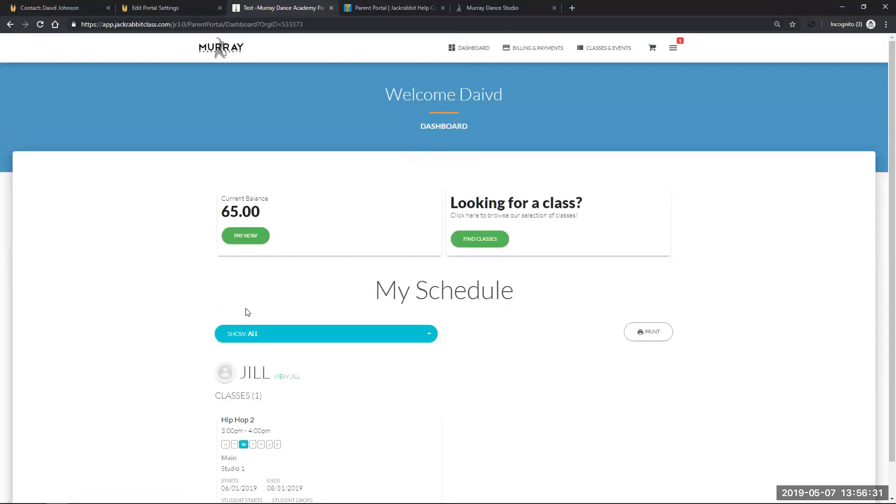
pyautogui.scroll(-1, 144, 420)
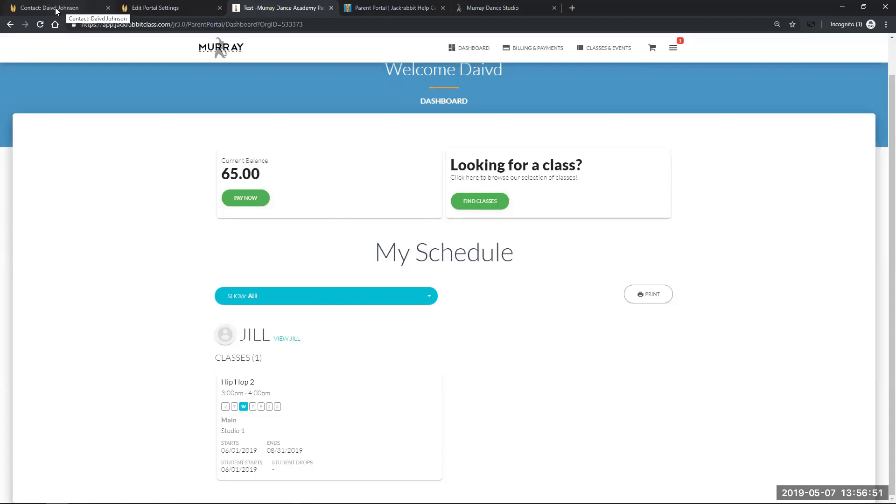
# Enter 'test' as the family's Parent Portal Login Message on the Misc tab, save, and return to the portal
pyautogui.click(56, 11)
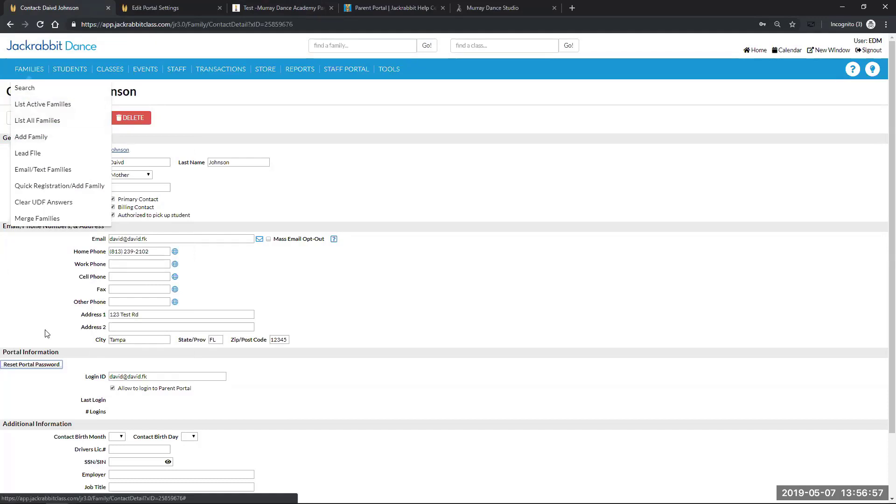
pyautogui.click(28, 119)
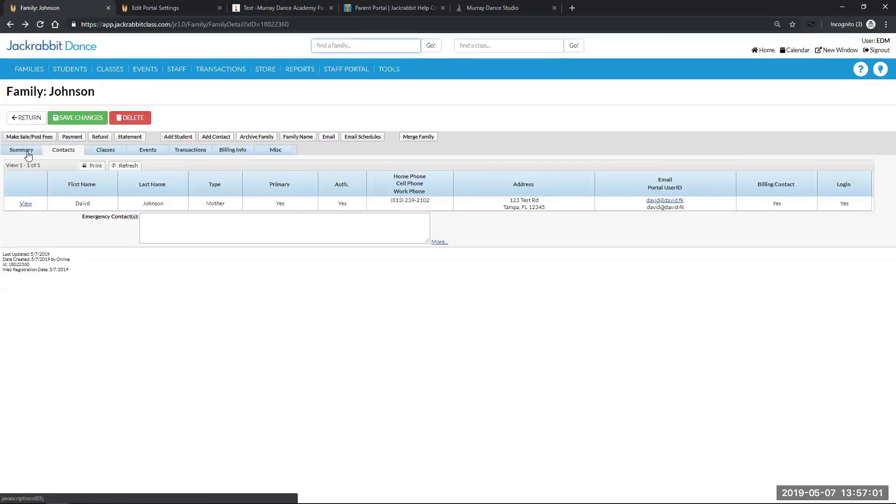
pyautogui.click(27, 150)
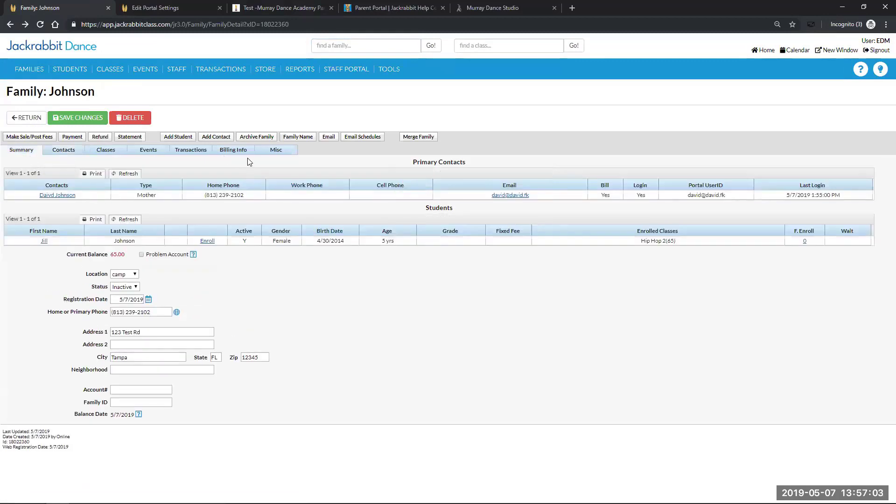
pyautogui.click(276, 154)
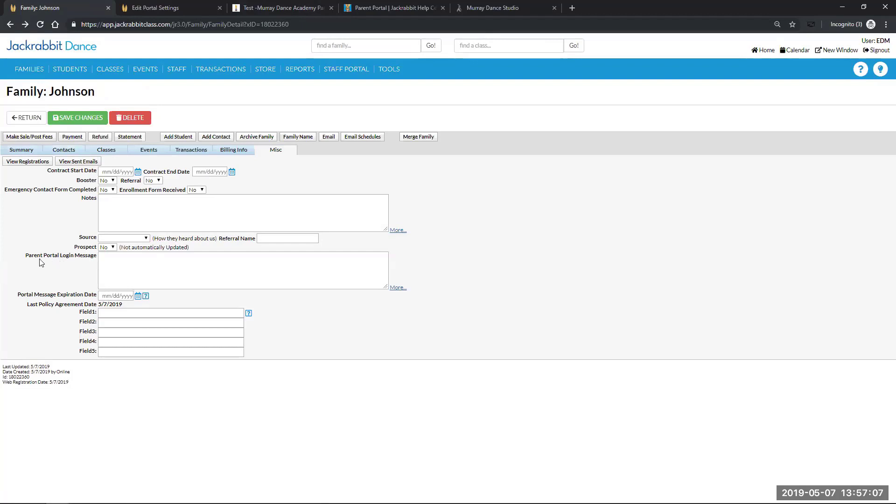
pyautogui.click(120, 266)
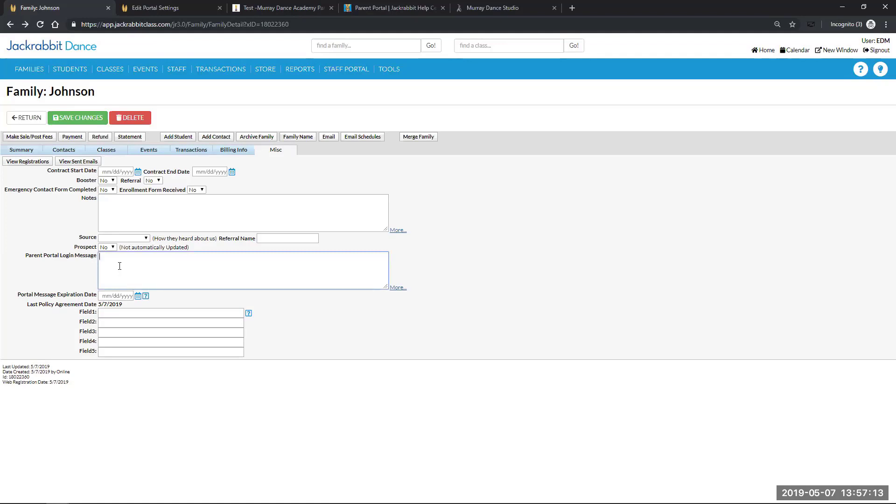
pyautogui.write('test')
pyautogui.click(70, 120)
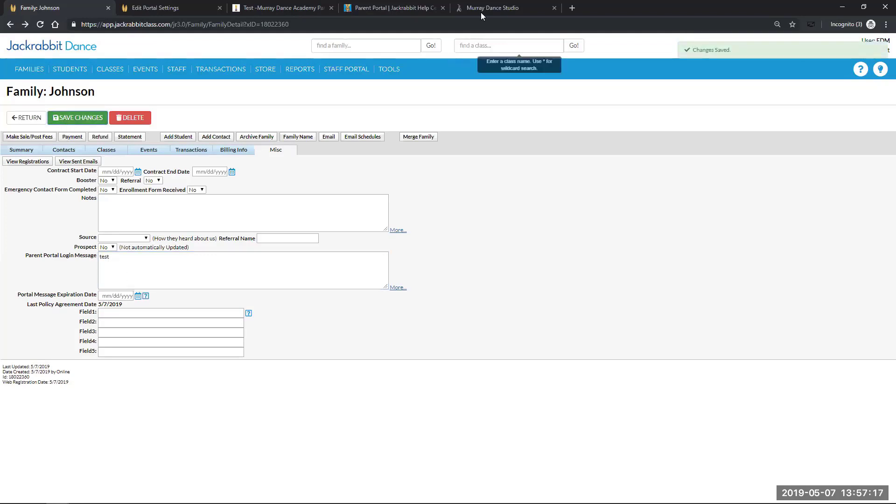
pyautogui.click(554, 8)
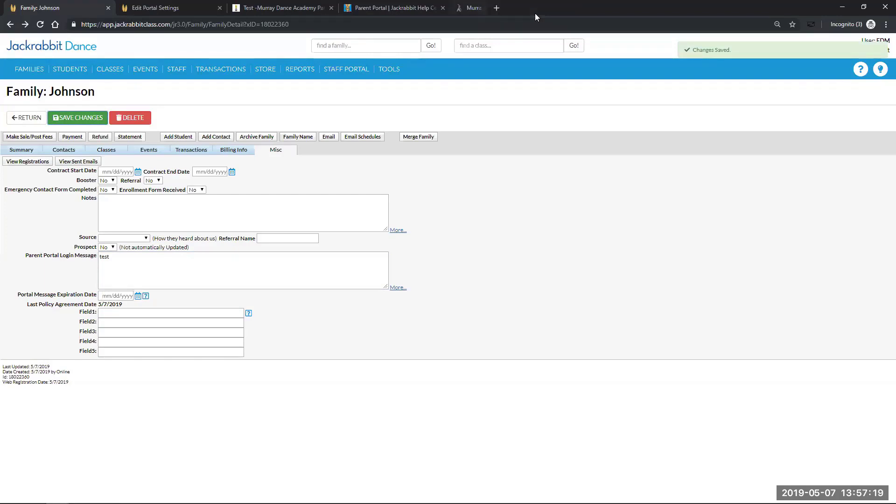
pyautogui.click(294, 9)
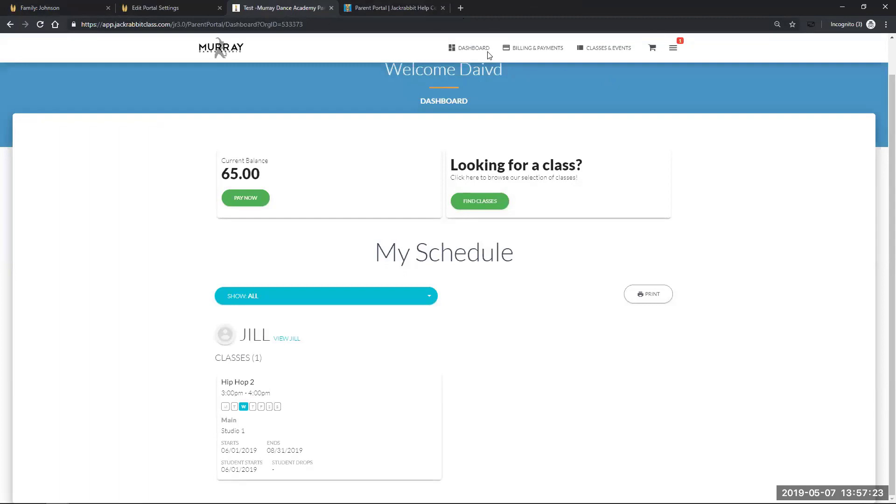
# Sign out of the parent portal and dismiss the Important Message popup
pyautogui.click(670, 51)
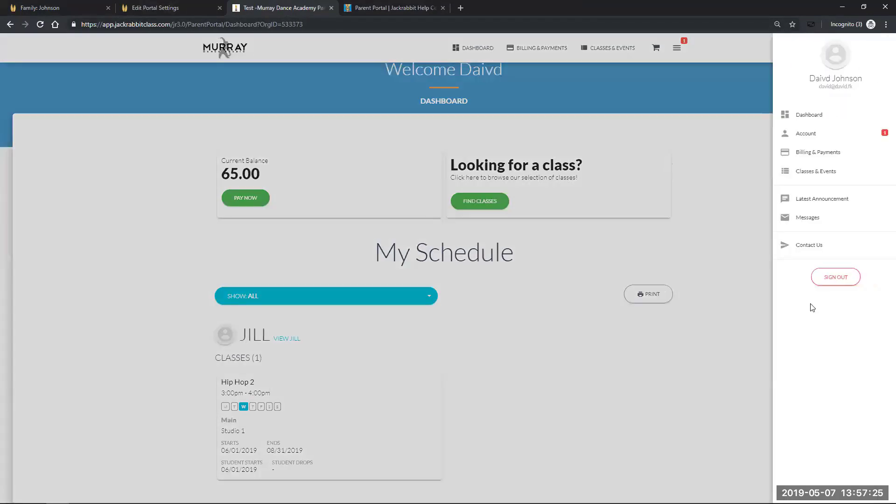
pyautogui.click(840, 285)
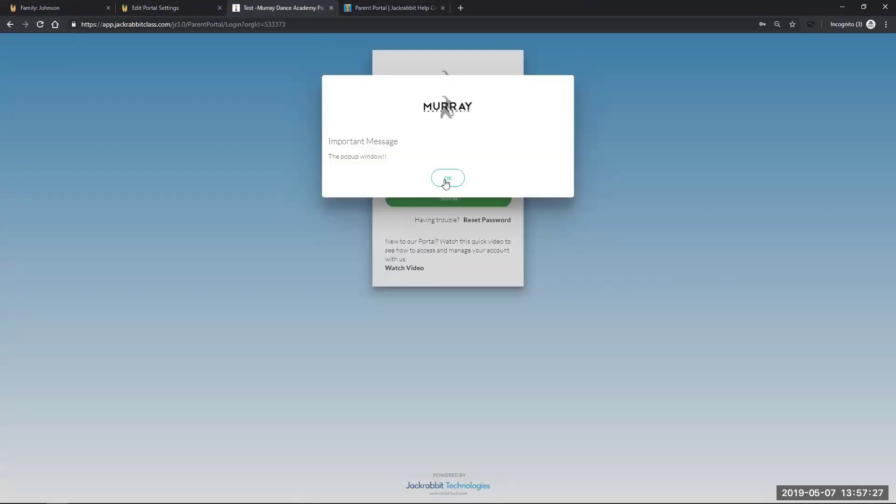
pyautogui.click(447, 183)
# Sign back in with the pasted password and the family's login e-mail
pyautogui.click(418, 133)
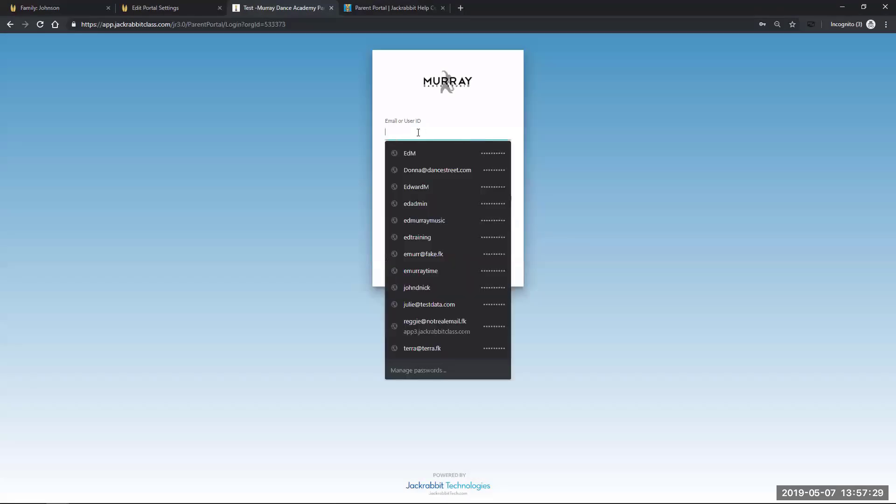
pyautogui.click(291, 187)
pyautogui.click(392, 173)
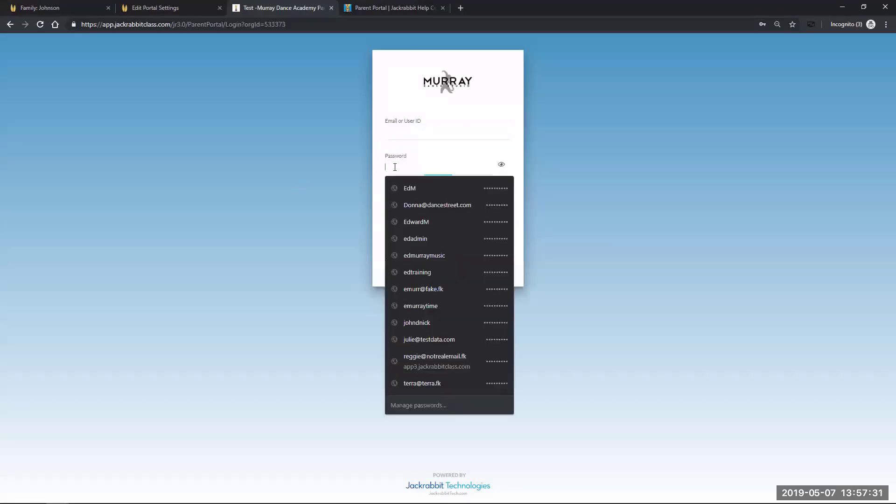
pyautogui.rightClick(394, 169)
pyautogui.click(420, 256)
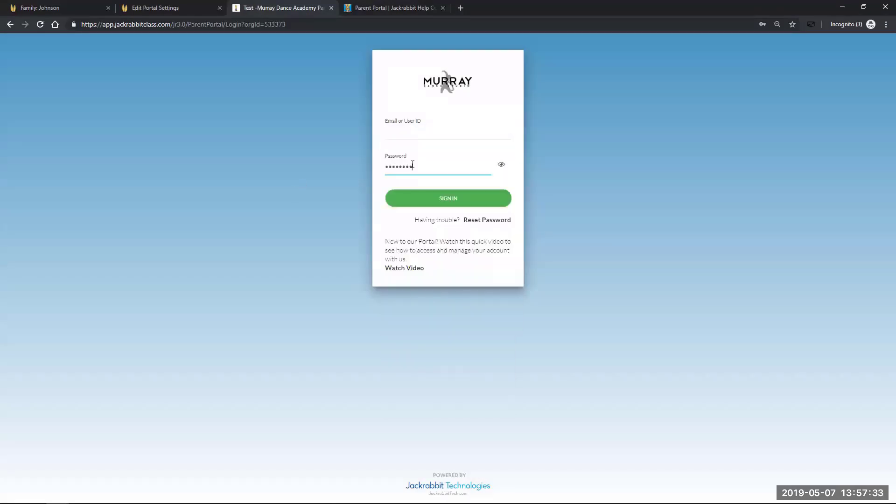
pyautogui.click(414, 134)
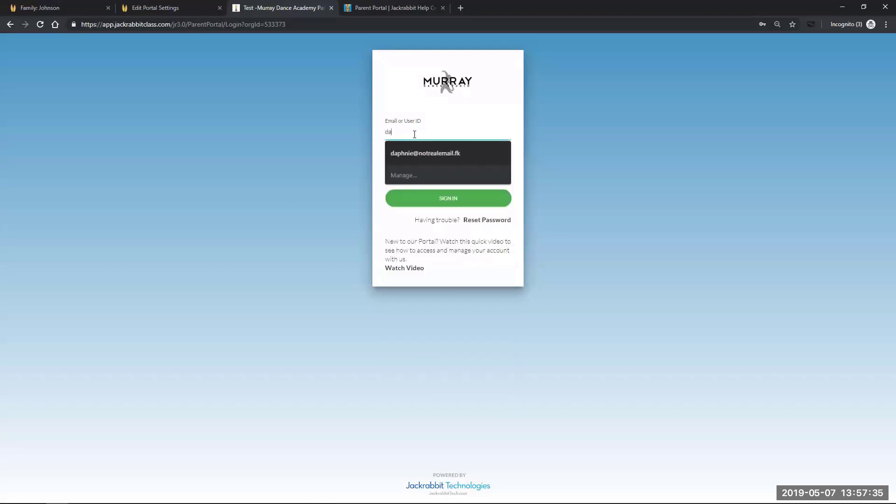
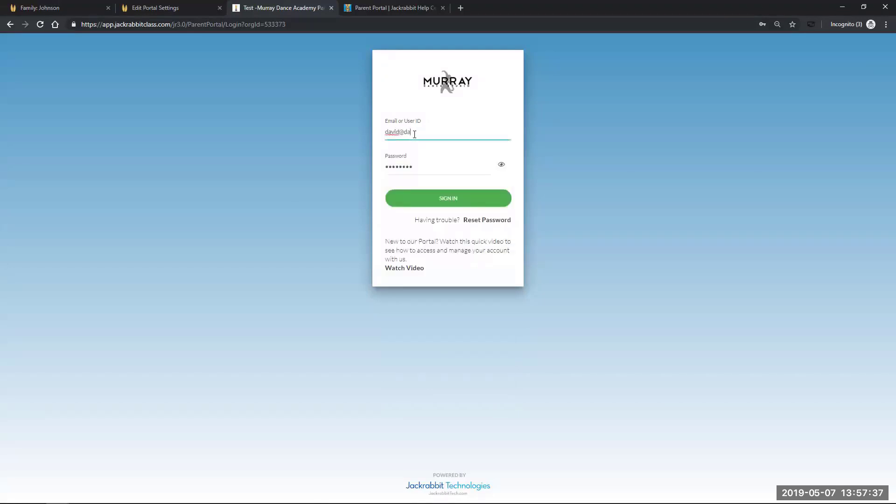
pyautogui.click(444, 208)
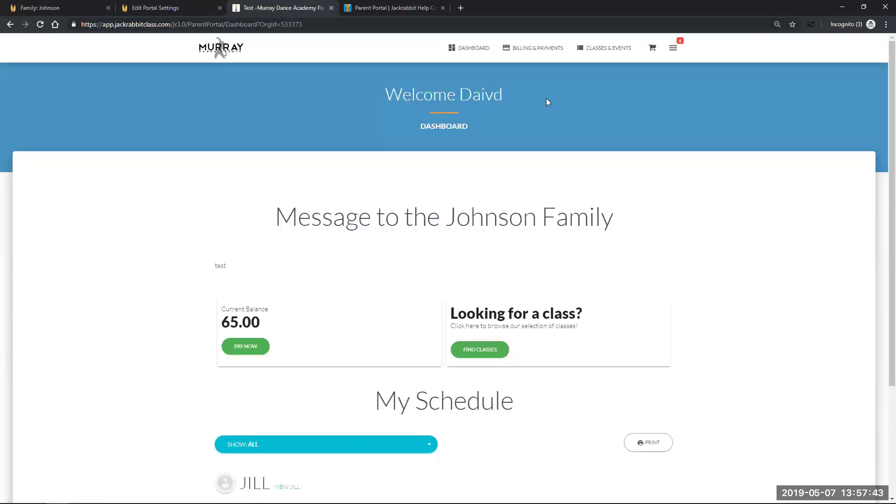
# Open the family's messages, read the Hip Hop 2 Enrollment Notification, and go back to the dashboard
pyautogui.click(675, 49)
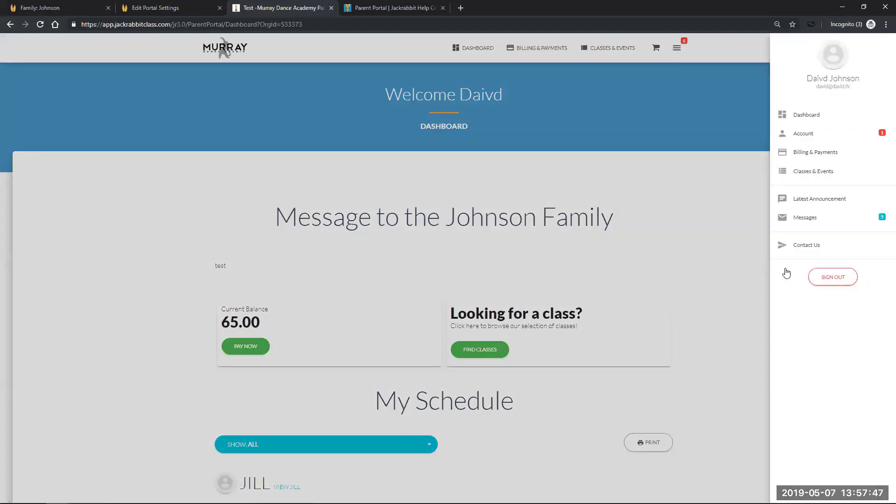
pyautogui.click(817, 218)
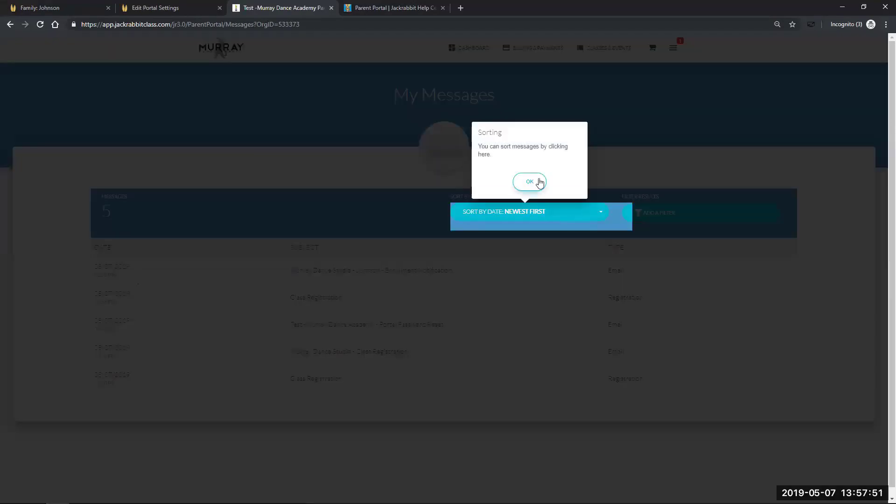
pyautogui.click(536, 182)
pyautogui.click(699, 182)
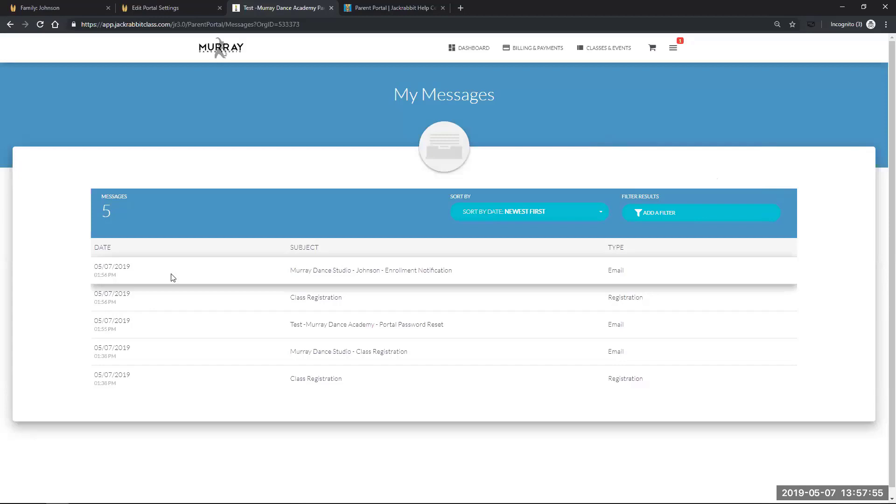
pyautogui.click(200, 271)
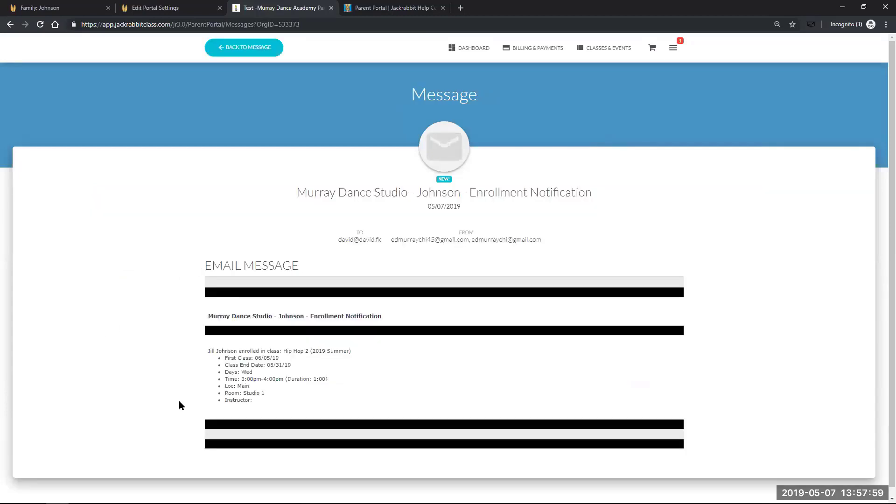
pyautogui.click(9, 24)
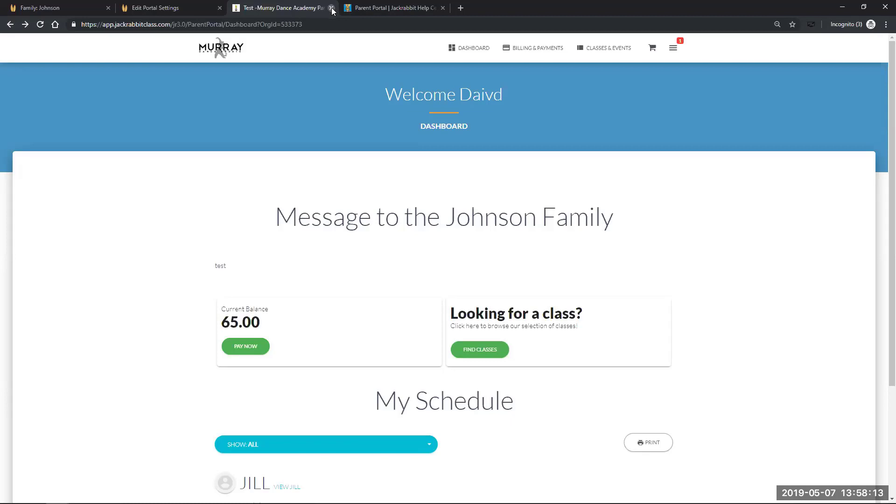
# Move the staff-side Family tab to the Executive Dashboard, then return to the Parent Portal tab
pyautogui.click(72, 9)
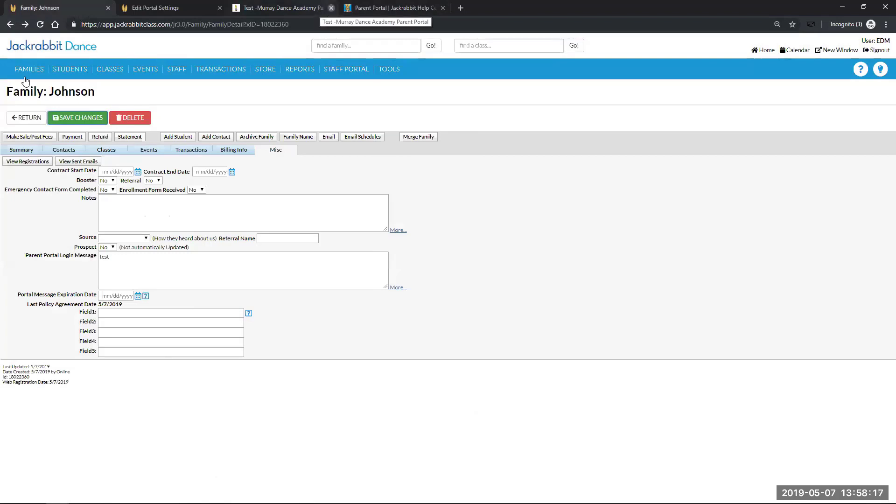
pyautogui.moveTo(35, 75)
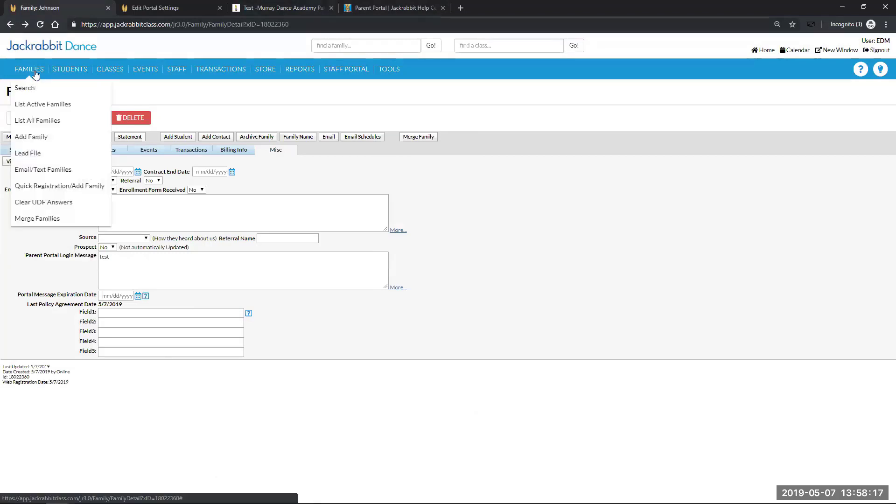
pyautogui.click(763, 51)
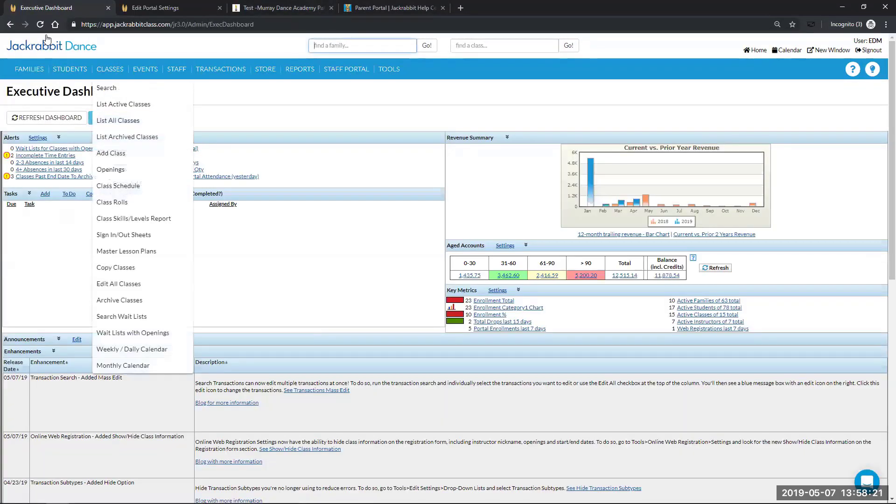
pyautogui.moveTo(13, 74)
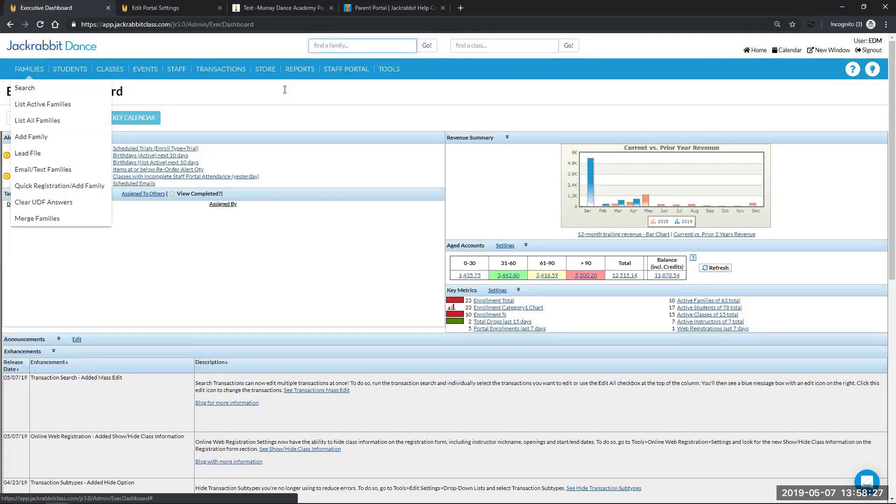
pyautogui.click(287, 8)
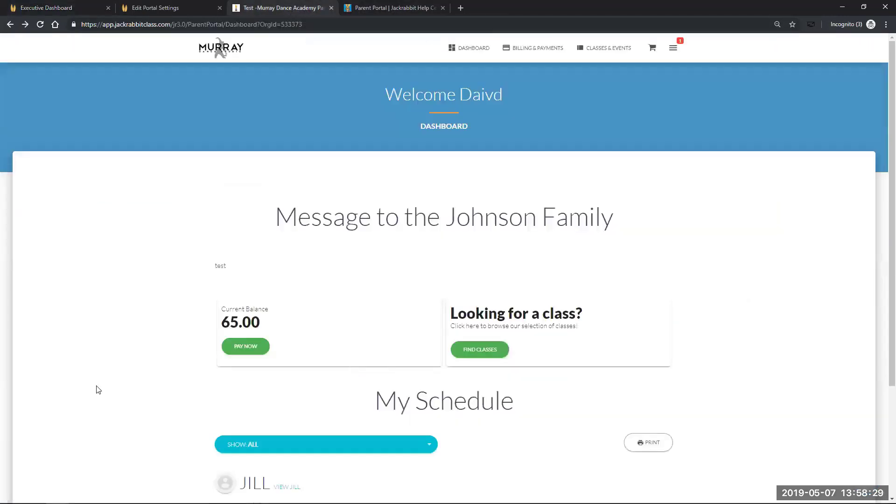
pyautogui.scroll(-1, 124, 357)
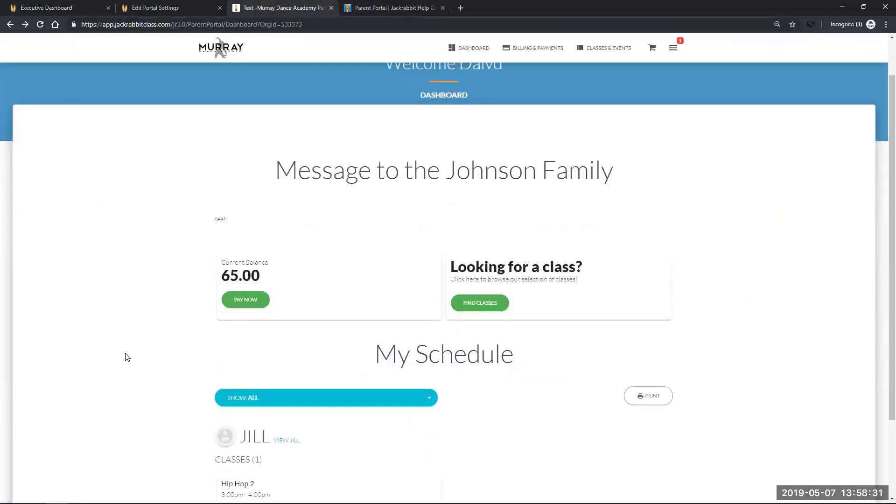
pyautogui.scroll(-1, 125, 357)
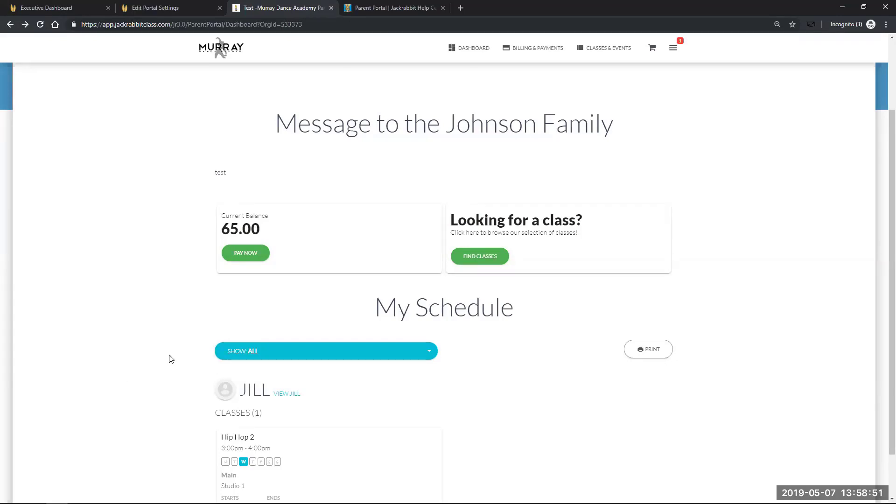
pyautogui.scroll(2, 174, 361)
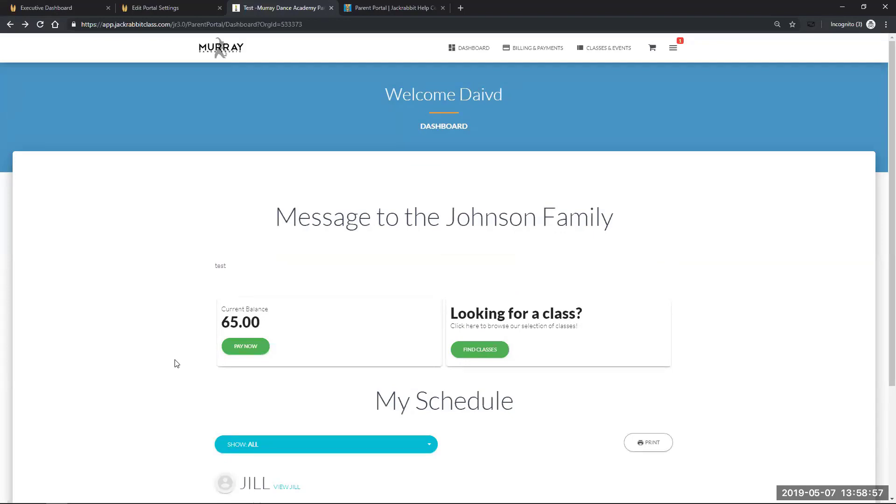
# Read the Hip Hop 2 Class Registration message, then go back to the 5-message My Messages list
pyautogui.click(674, 49)
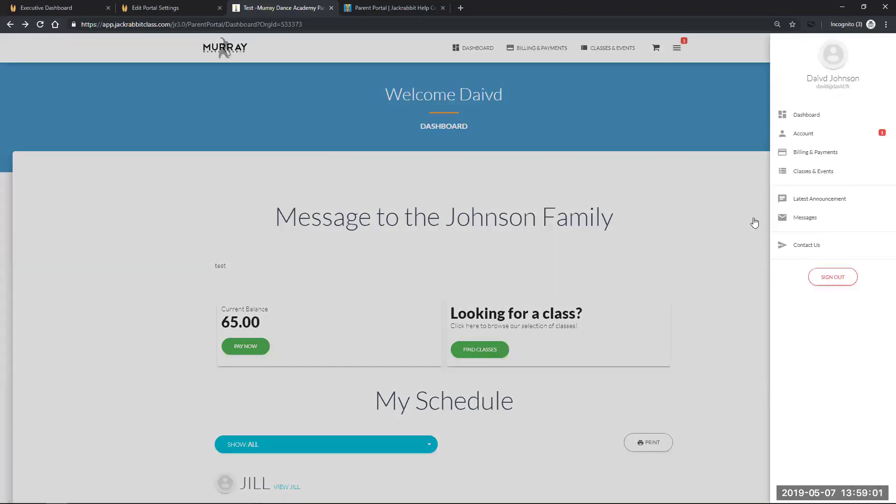
pyautogui.click(809, 222)
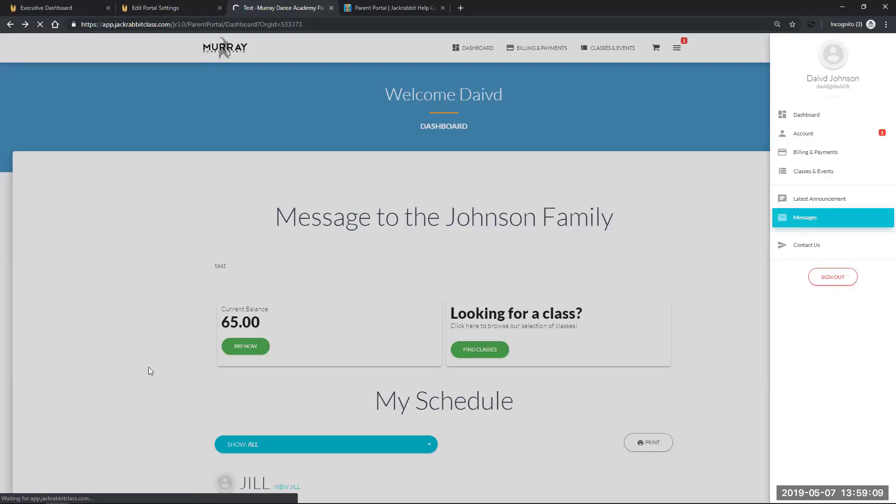
pyautogui.click(816, 221)
pyautogui.click(129, 301)
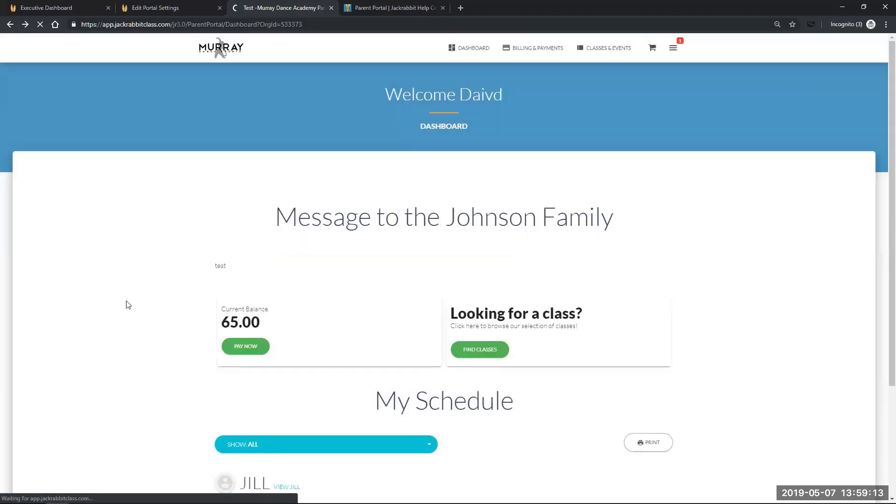
pyautogui.scroll(-3, 127, 304)
pyautogui.scroll(3, 129, 304)
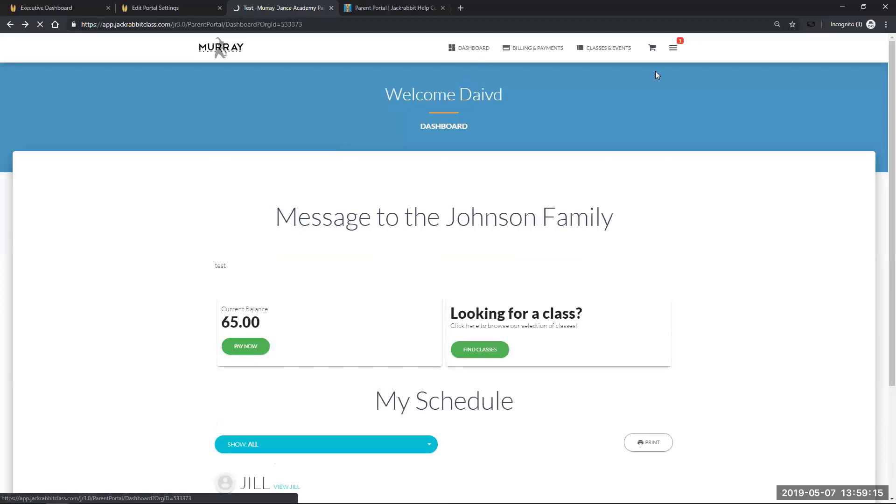
pyautogui.click(675, 49)
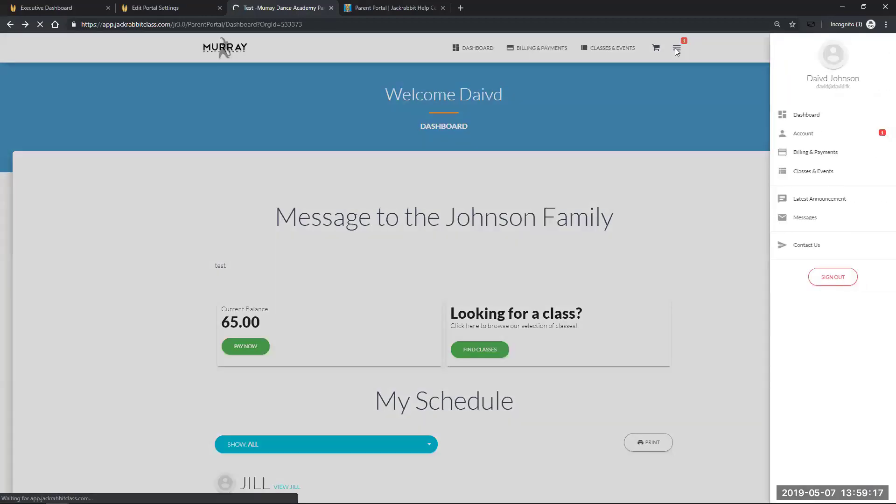
pyautogui.click(787, 220)
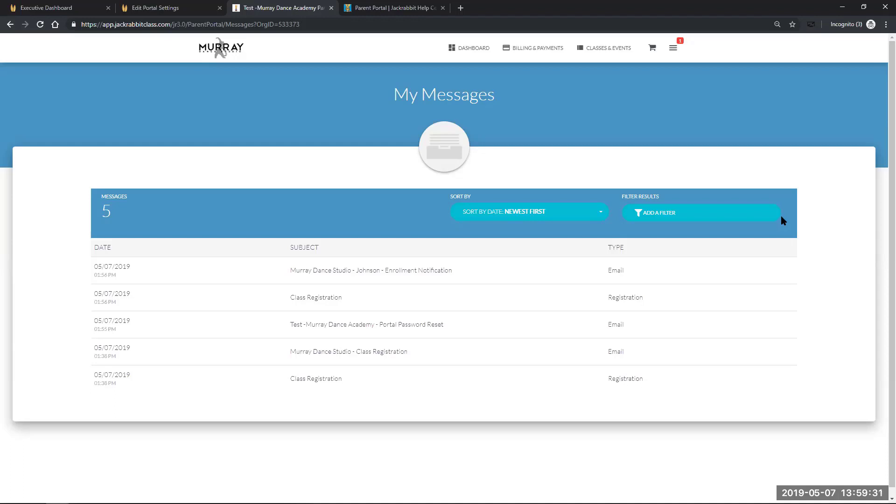
pyautogui.click(311, 302)
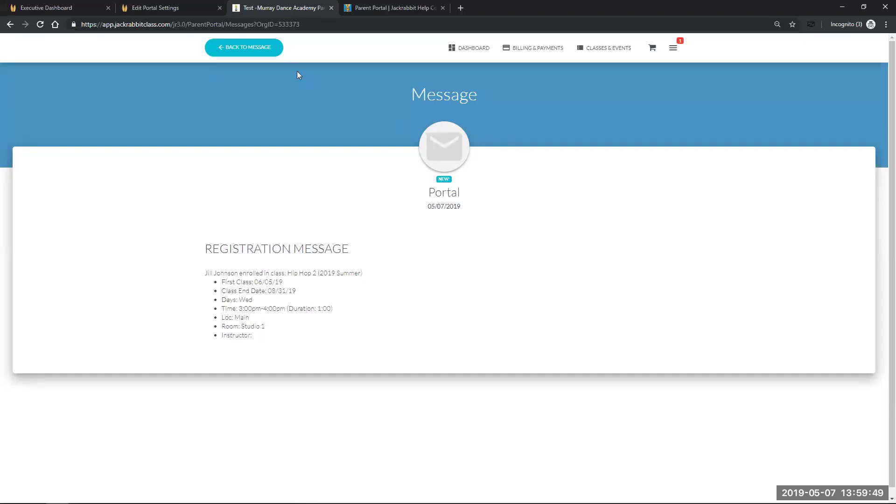
pyautogui.click(258, 53)
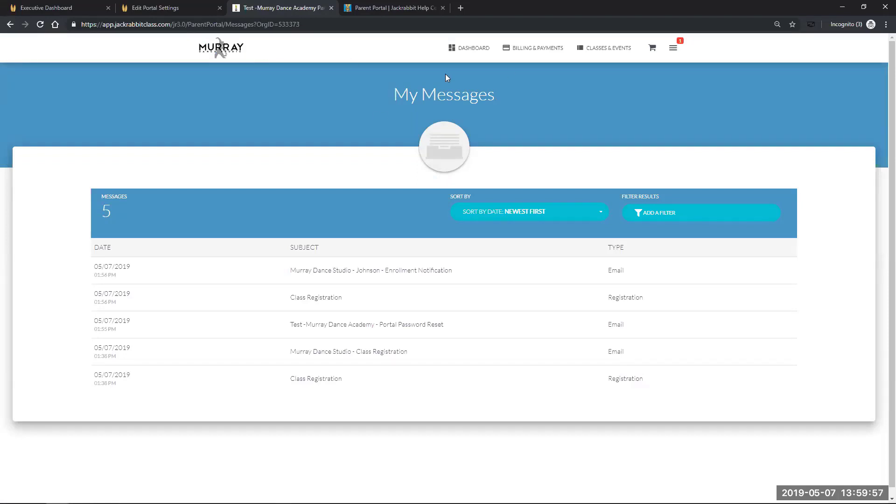
# Open the 65.00 Tuition Fee dated 05/07/2019 under Billing & Payments, then close its details
pyautogui.click(532, 52)
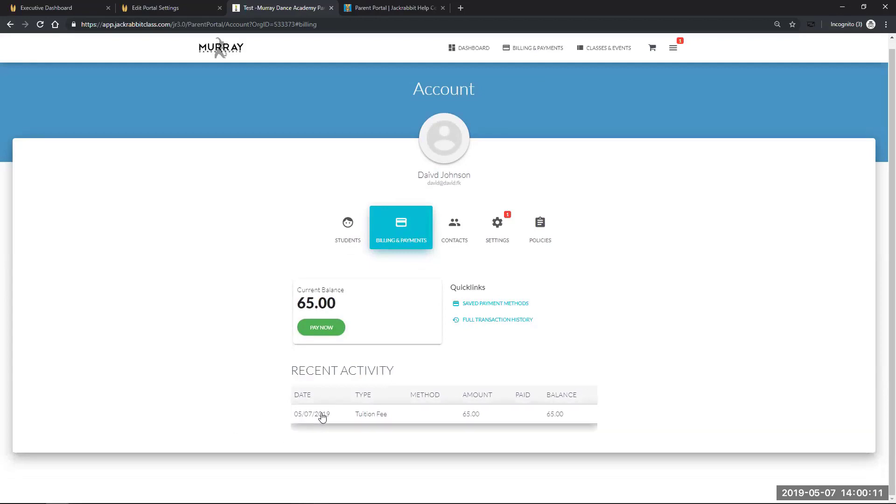
pyautogui.click(322, 417)
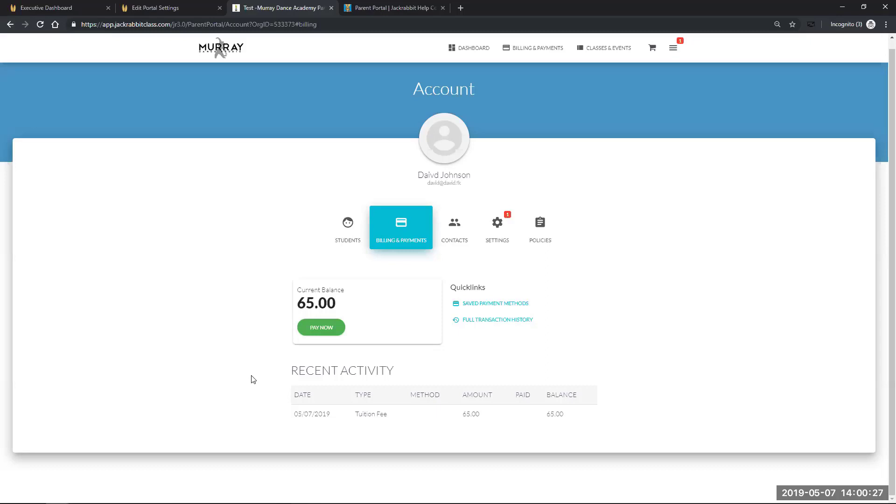
pyautogui.click(327, 421)
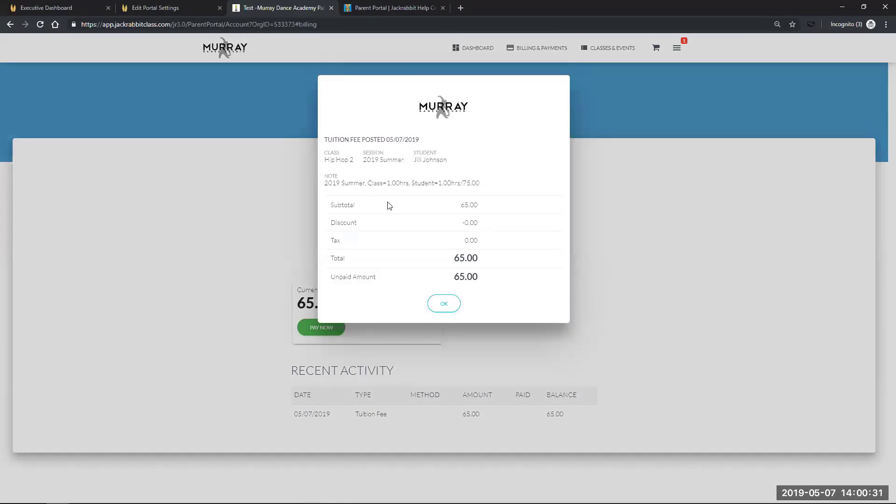
pyautogui.click(442, 304)
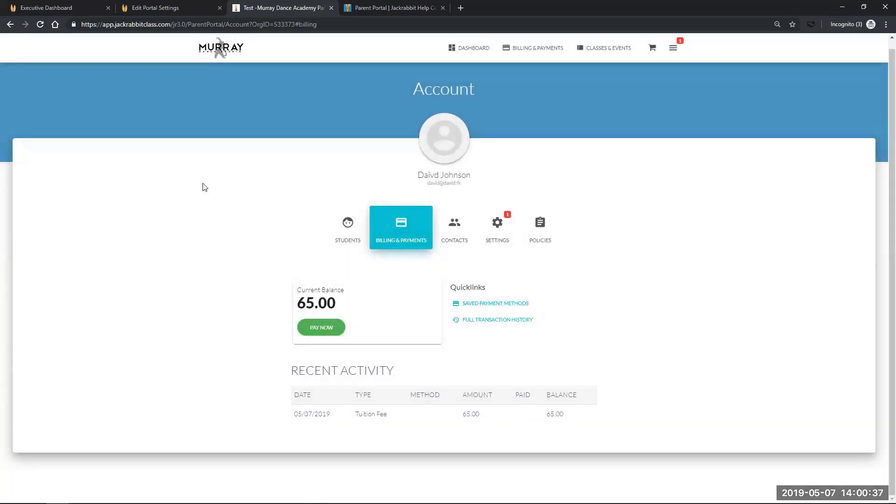